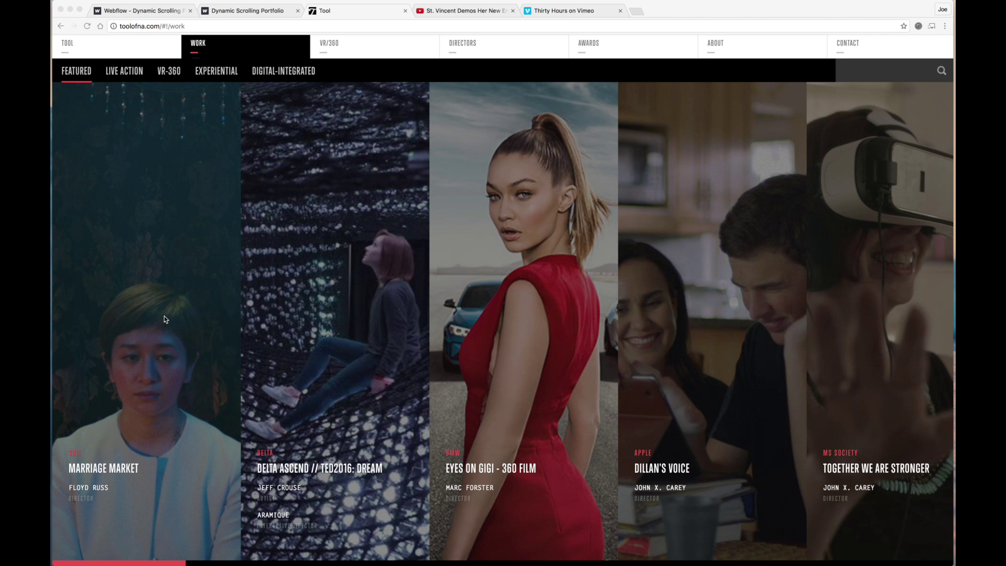
Scroll the Tool work gallery and drag its red scrollbar sideways.
{"action": "scroll", "coordinate": [313, 318], "scroll_direction": "down", "scroll_amount": 3}
{"action": "scroll", "coordinate": [314, 321], "scroll_direction": "down", "scroll_amount": 5}
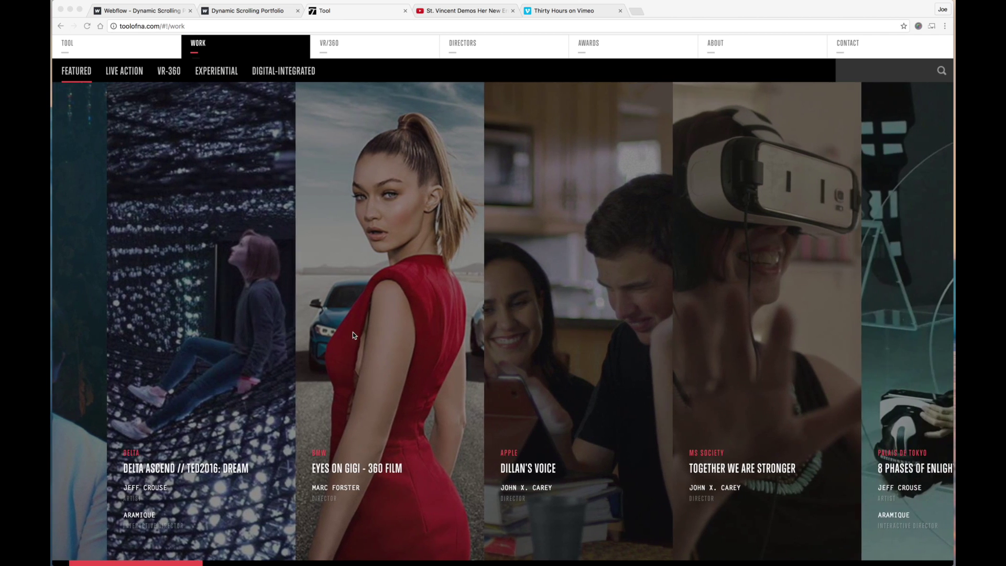
{"action": "scroll", "coordinate": [205, 346], "scroll_direction": "down", "scroll_amount": 6}
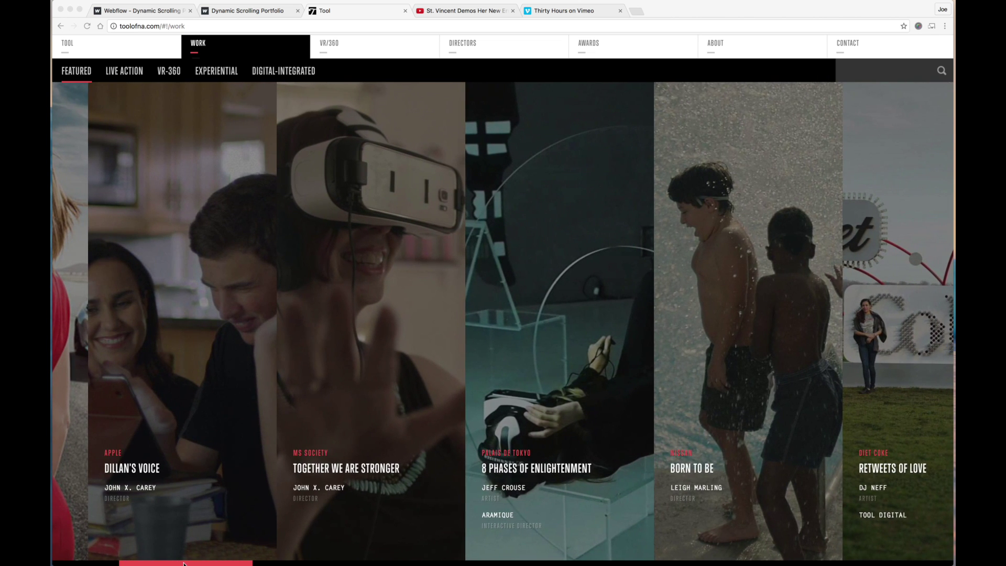
{"action": "left_click", "coordinate": [181, 562]}
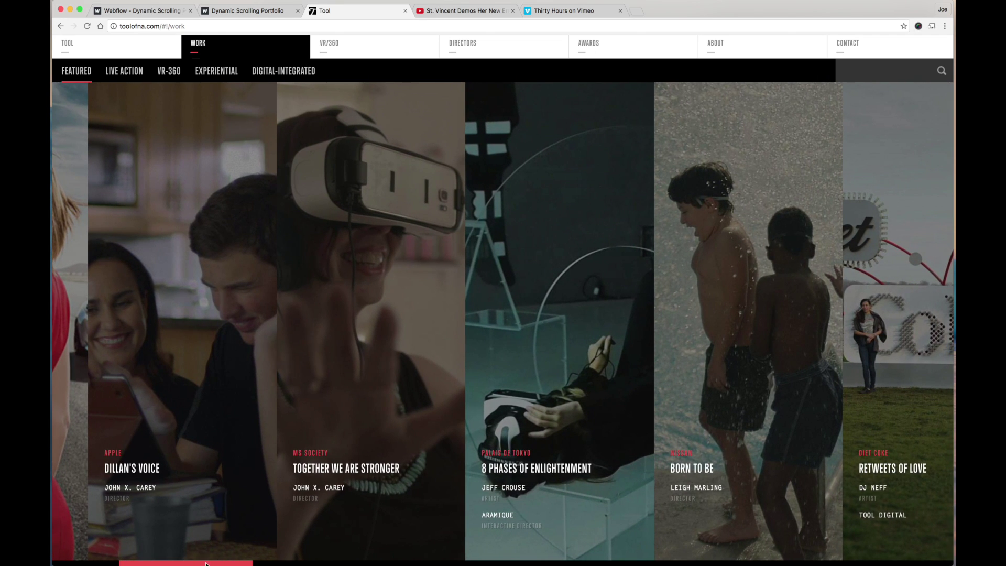
{"action": "left_click_drag", "start_coordinate": [206, 564], "coordinate": [334, 562]}
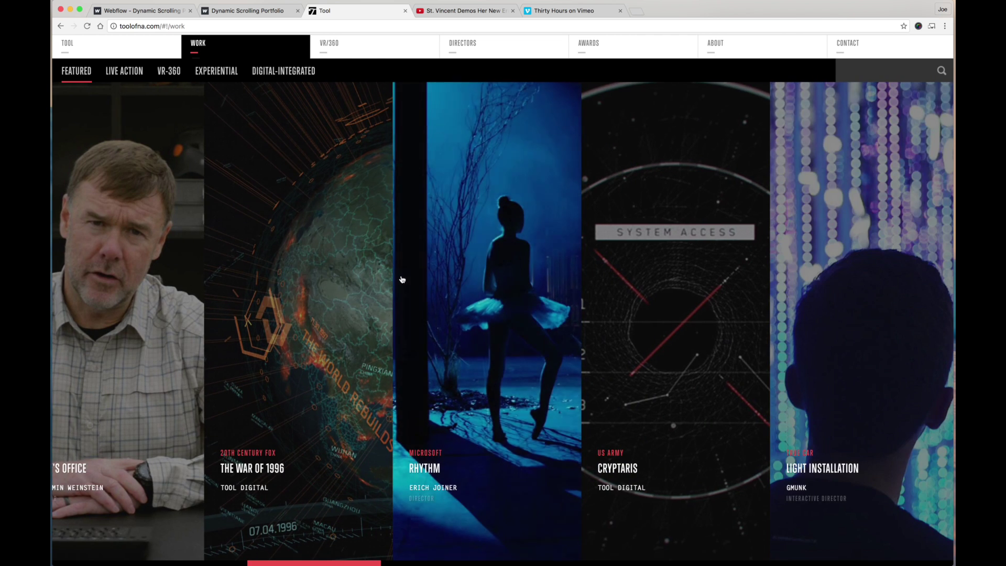
Scroll back through the gallery and open the Delta Ascend // TED2016: Dream project page.
{"action": "scroll", "coordinate": [402, 279], "scroll_direction": "up", "scroll_amount": 4}
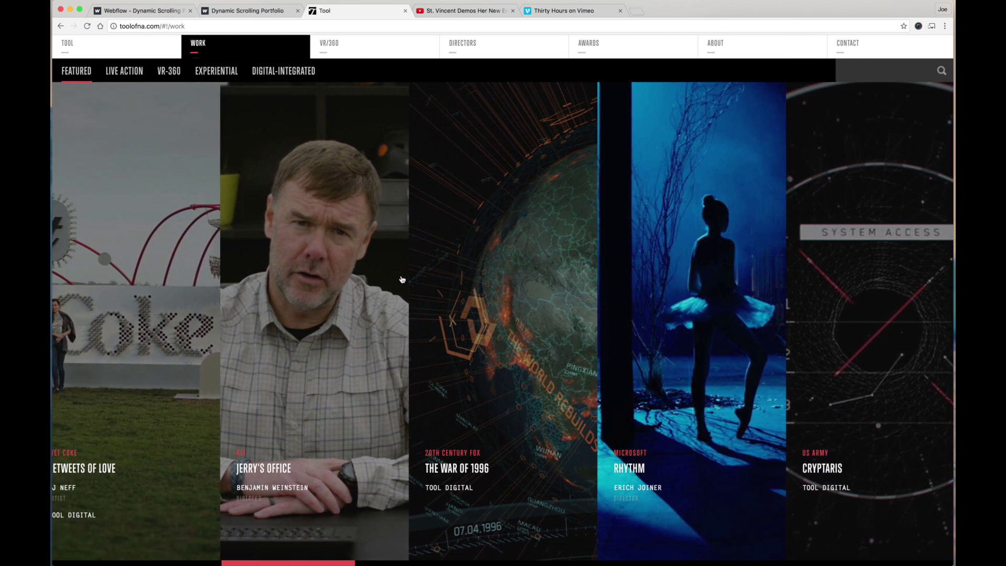
{"action": "scroll", "coordinate": [402, 280], "scroll_direction": "up", "scroll_amount": 5}
{"action": "scroll", "coordinate": [402, 279], "scroll_direction": "down", "scroll_amount": 5}
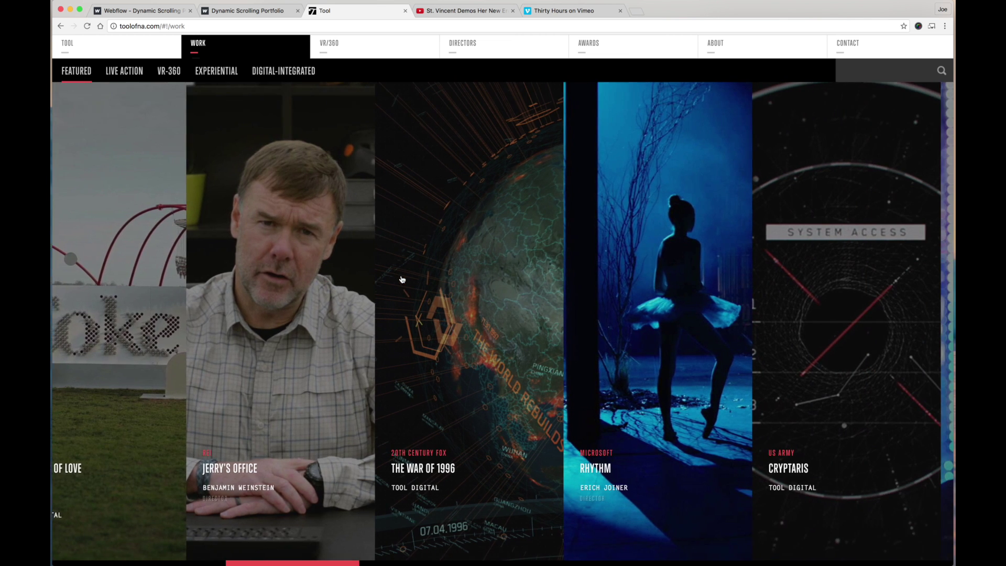
{"action": "scroll", "coordinate": [403, 279], "scroll_direction": "down", "scroll_amount": 5}
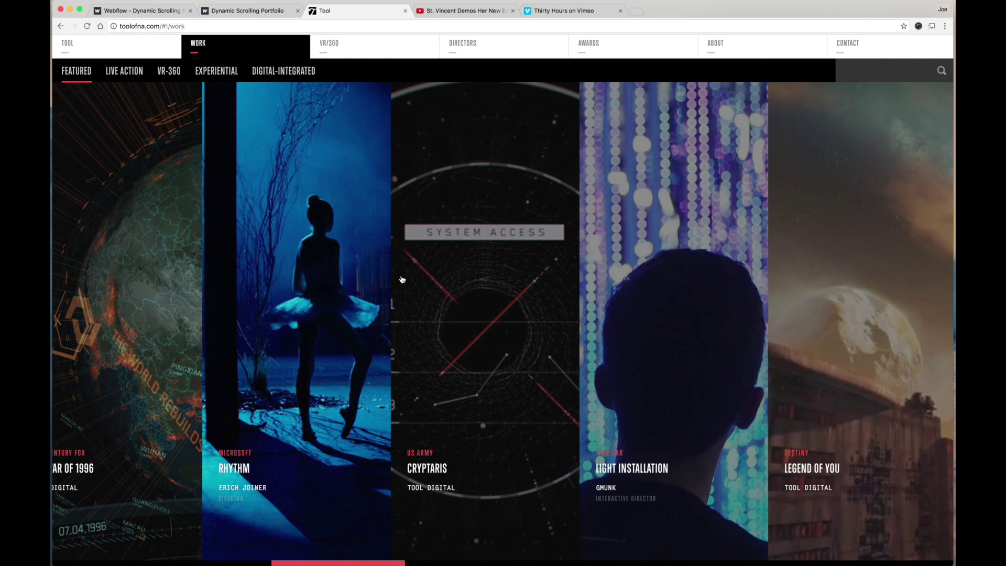
{"action": "scroll", "coordinate": [402, 279], "scroll_direction": "up", "scroll_amount": 10}
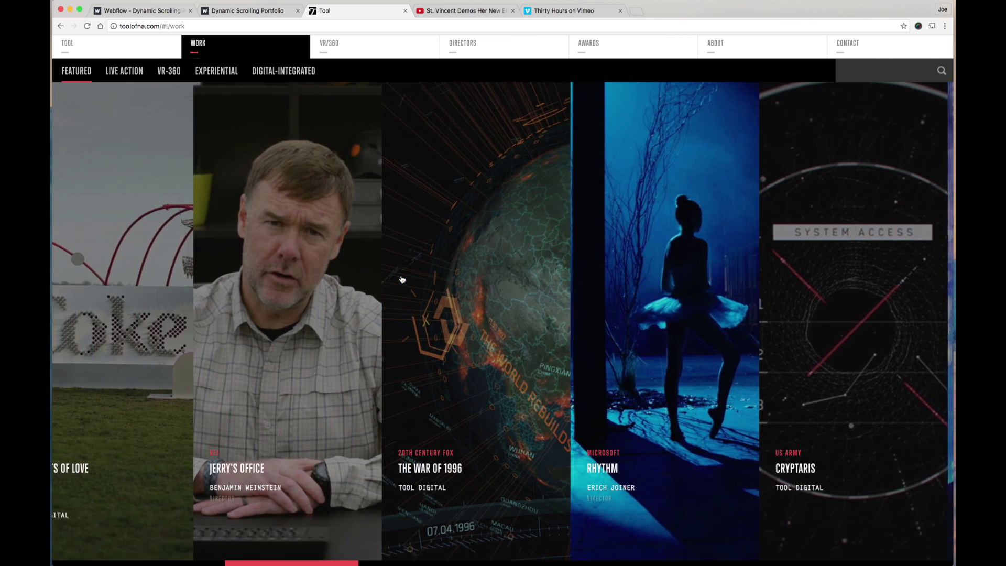
{"action": "scroll", "coordinate": [403, 280], "scroll_direction": "down", "scroll_amount": 15}
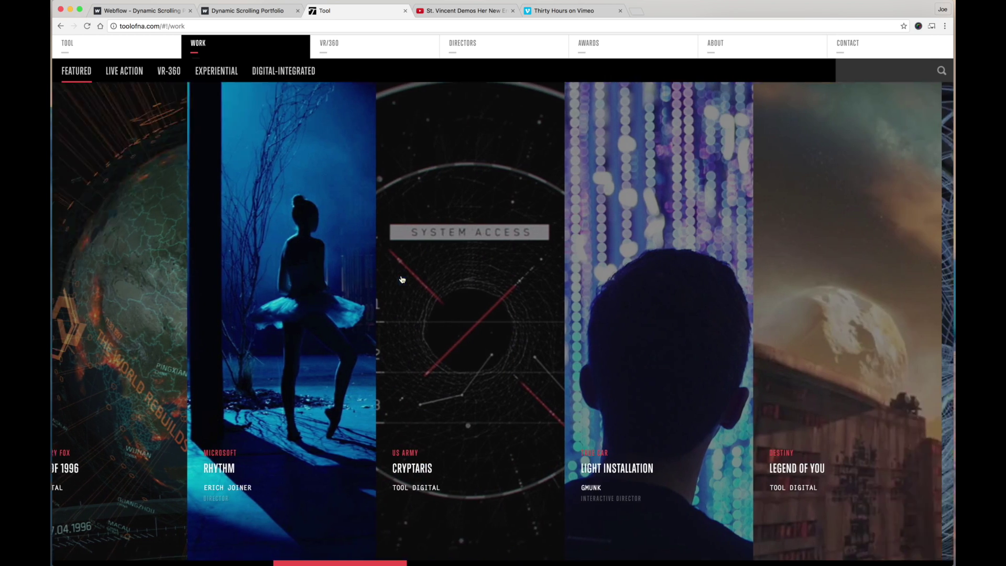
{"action": "scroll", "coordinate": [403, 280], "scroll_direction": "down", "scroll_amount": 18}
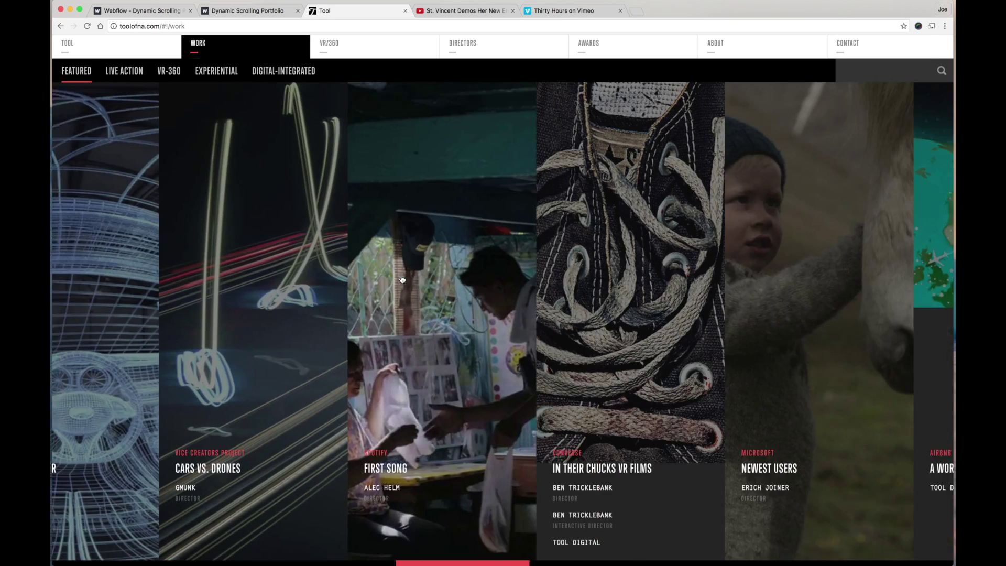
{"action": "scroll", "coordinate": [402, 279], "scroll_direction": "down", "scroll_amount": 11}
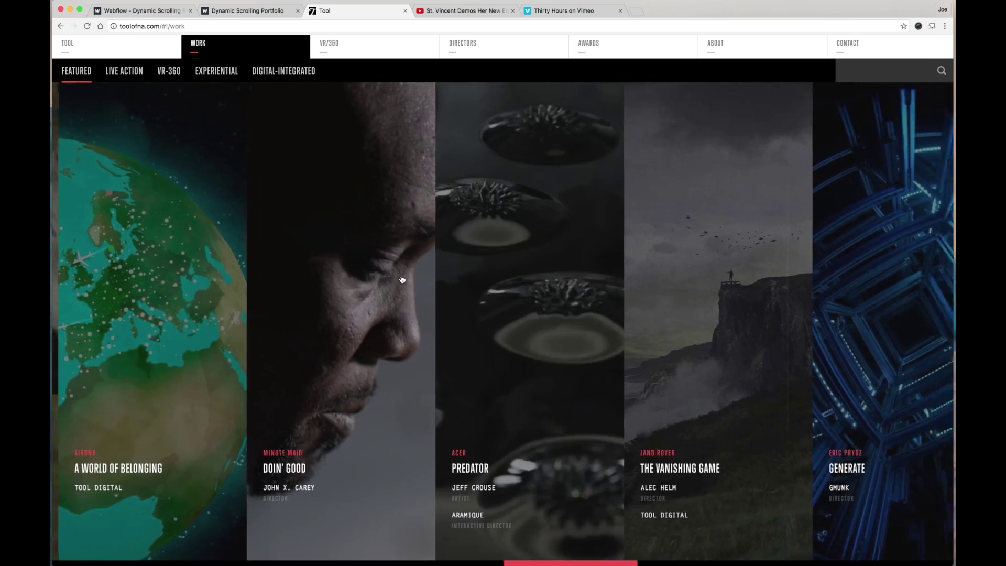
{"action": "scroll", "coordinate": [402, 279], "scroll_direction": "up", "scroll_amount": 18}
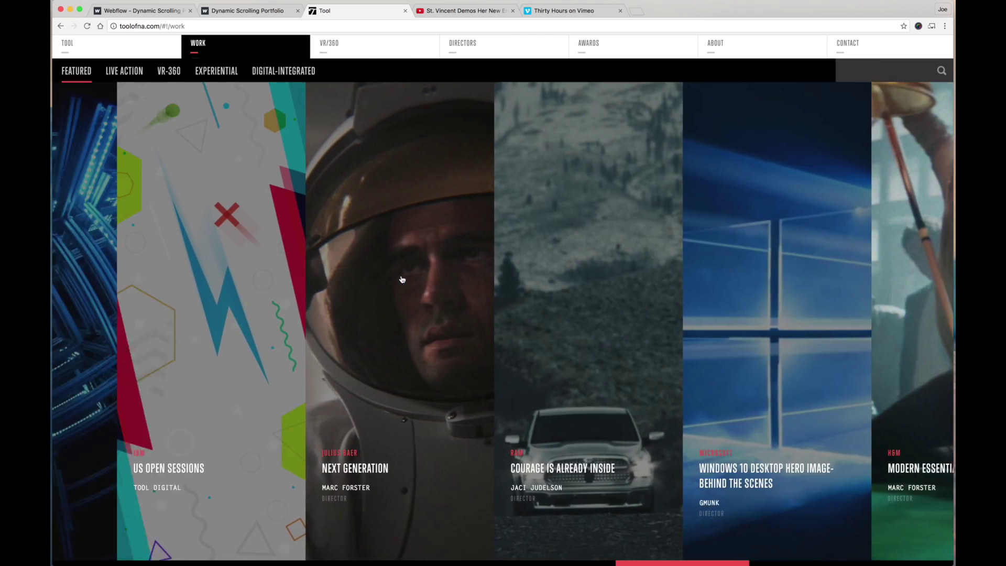
{"action": "scroll", "coordinate": [402, 280], "scroll_direction": "up", "scroll_amount": 20}
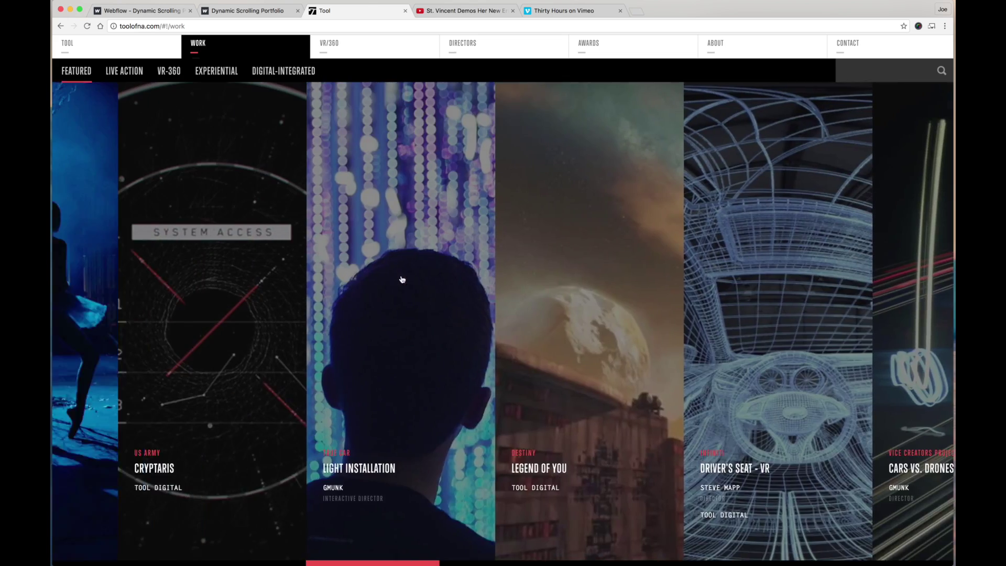
{"action": "scroll", "coordinate": [402, 279], "scroll_direction": "up", "scroll_amount": 12}
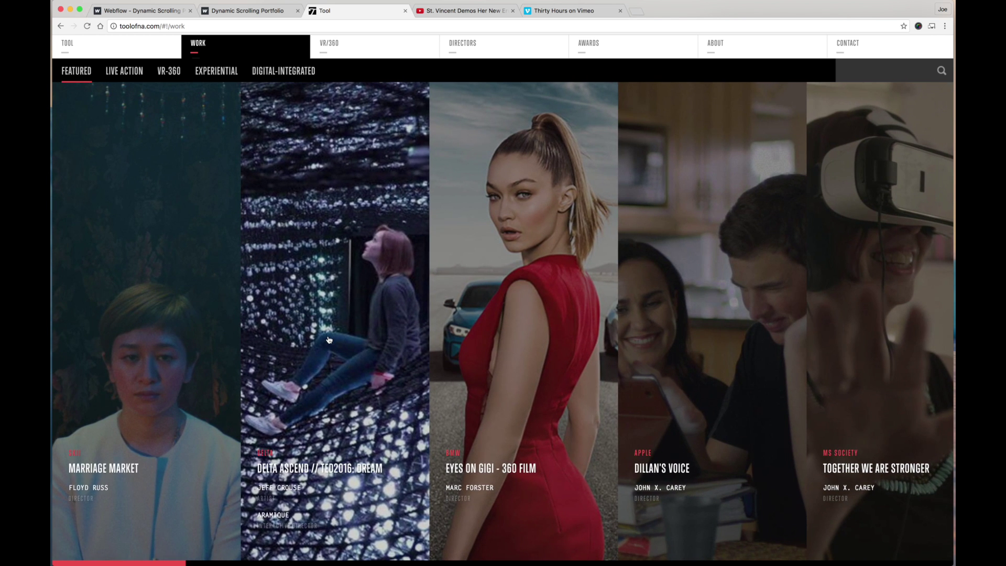
{"action": "left_click", "coordinate": [329, 340]}
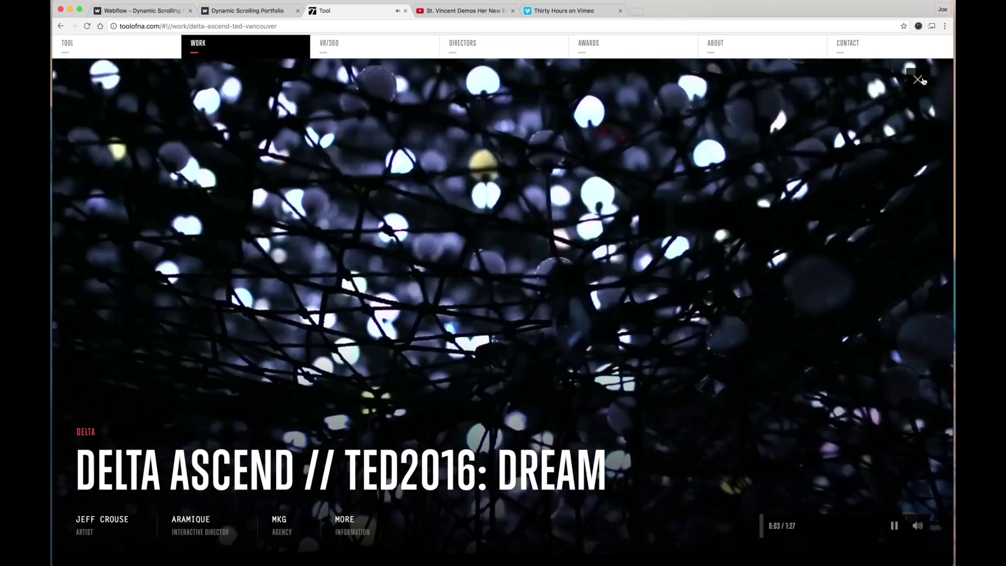
Close the Delta Ascend video and switch to the Dynamic Scrolling Portfolio site.
{"action": "left_click", "coordinate": [921, 79]}
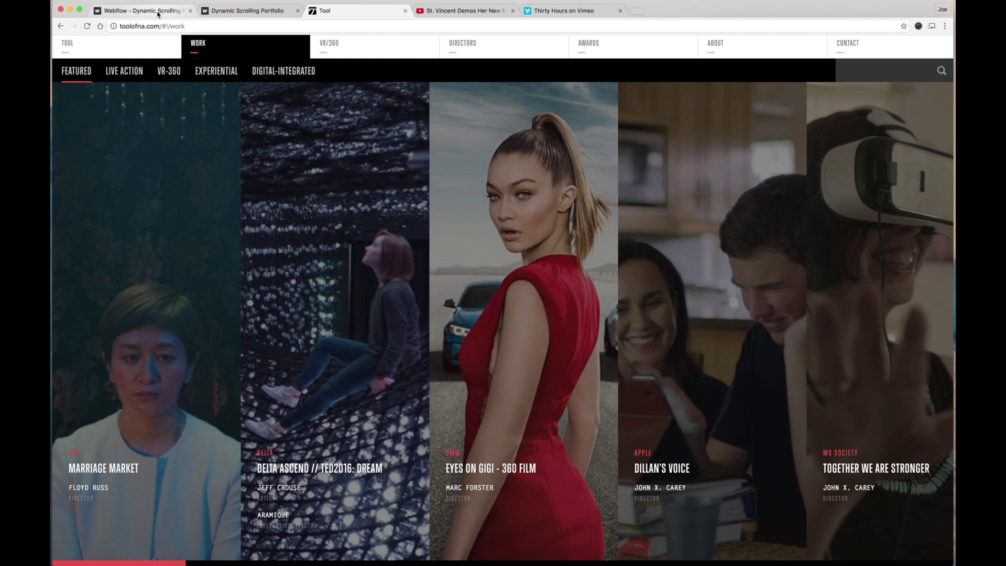
{"action": "left_click", "coordinate": [210, 10]}
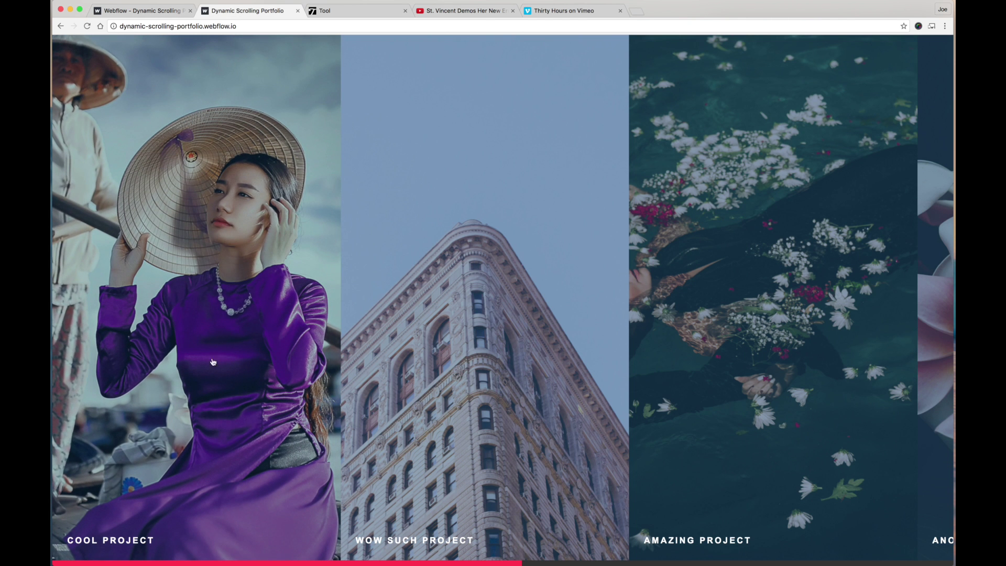
{"action": "scroll", "coordinate": [173, 389], "scroll_direction": "down", "scroll_amount": 5}
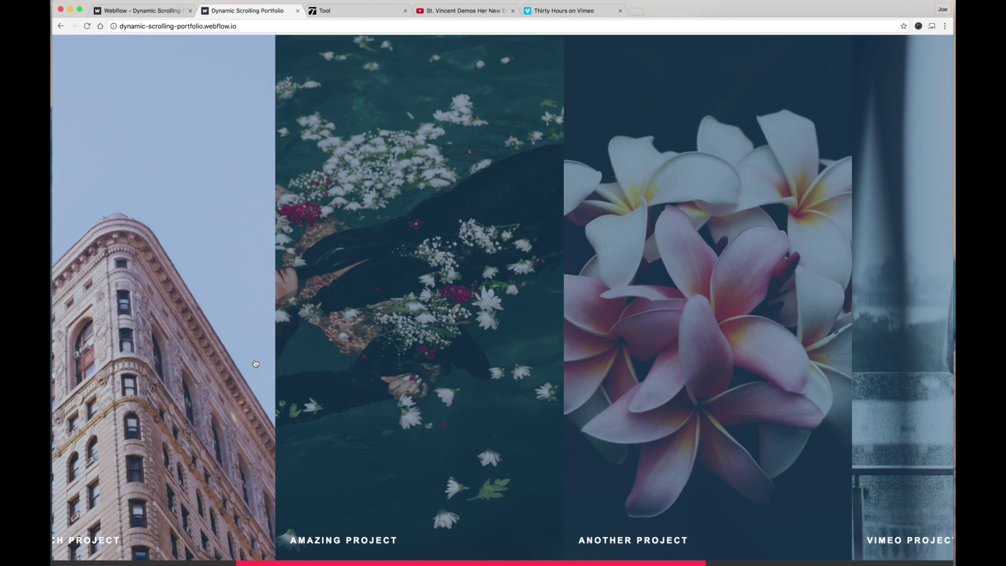
{"action": "scroll", "coordinate": [157, 367], "scroll_direction": "up", "scroll_amount": 5}
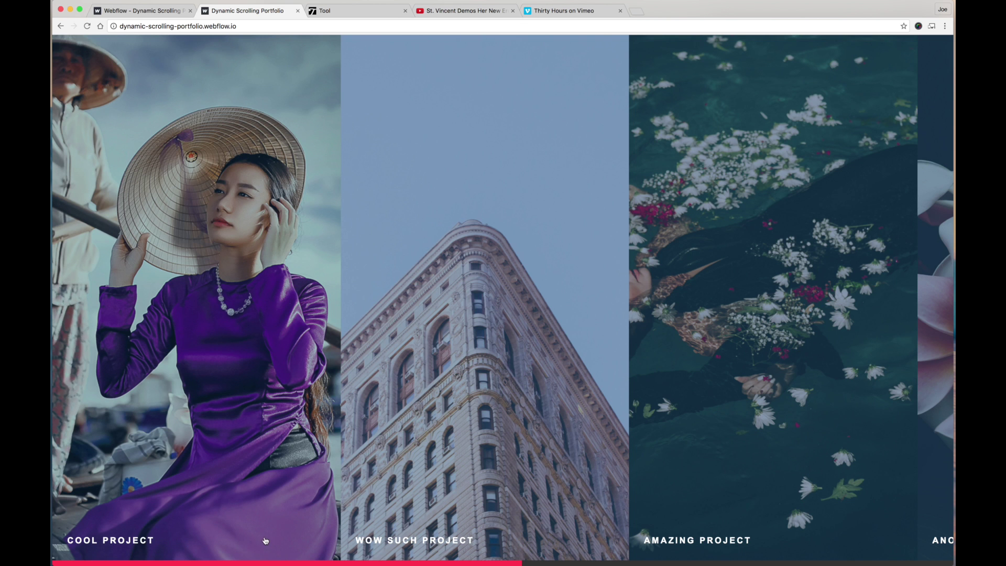
{"action": "scroll", "coordinate": [334, 435], "scroll_direction": "down", "scroll_amount": 3}
{"action": "scroll", "coordinate": [421, 403], "scroll_direction": "down", "scroll_amount": 10}
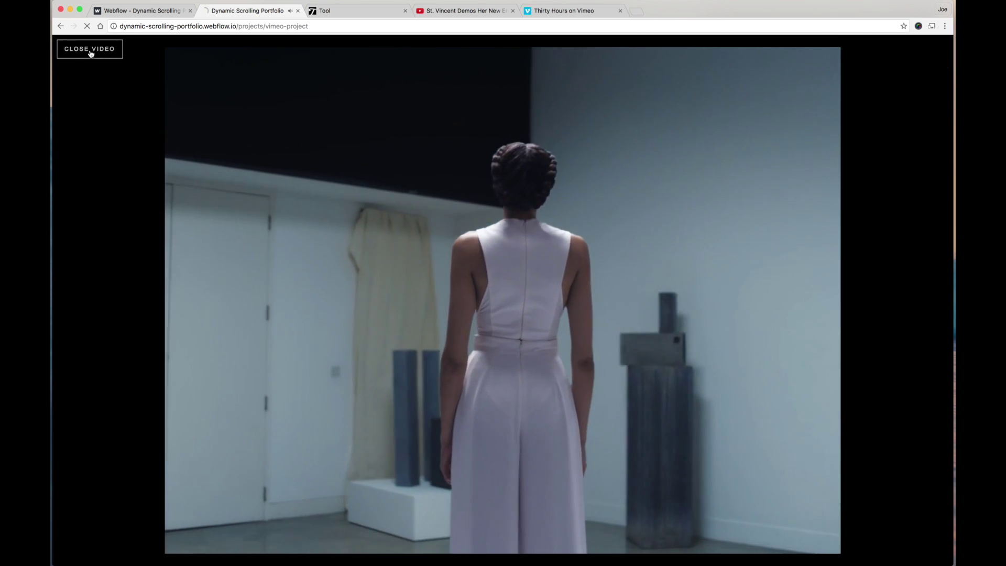
{"action": "left_click", "coordinate": [90, 52]}
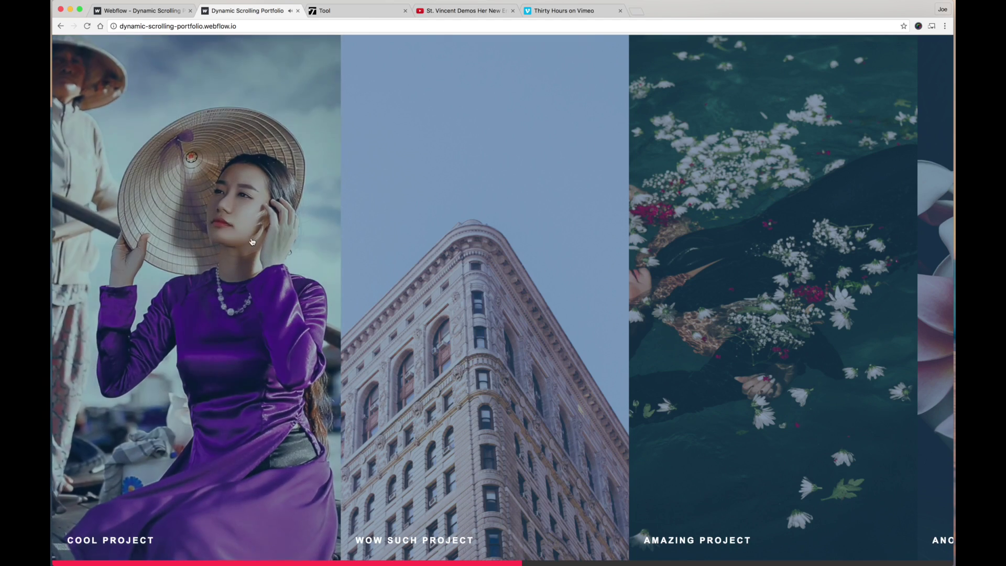
{"action": "scroll", "coordinate": [295, 241], "scroll_direction": "down", "scroll_amount": 10}
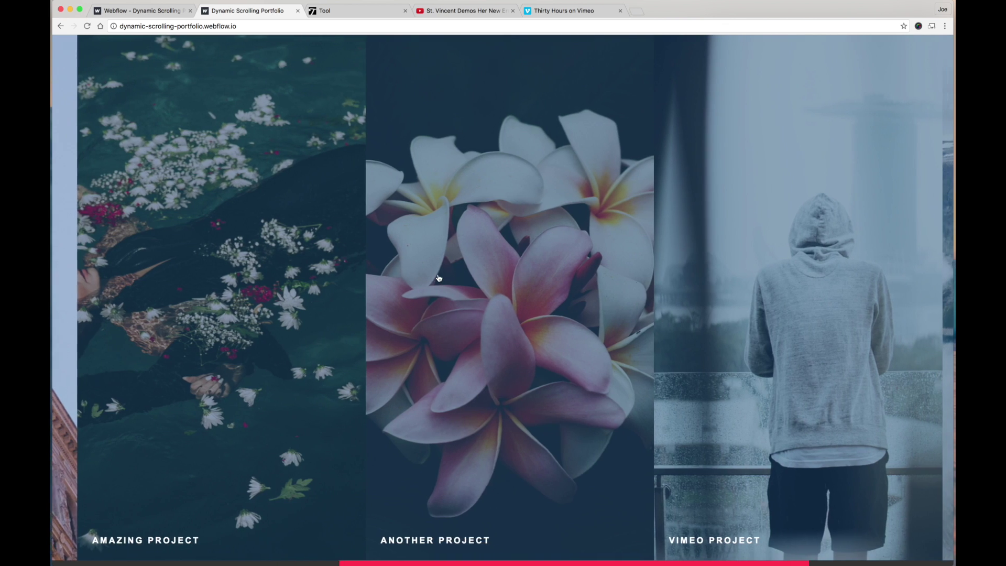
{"action": "scroll", "coordinate": [440, 278], "scroll_direction": "down", "scroll_amount": 3}
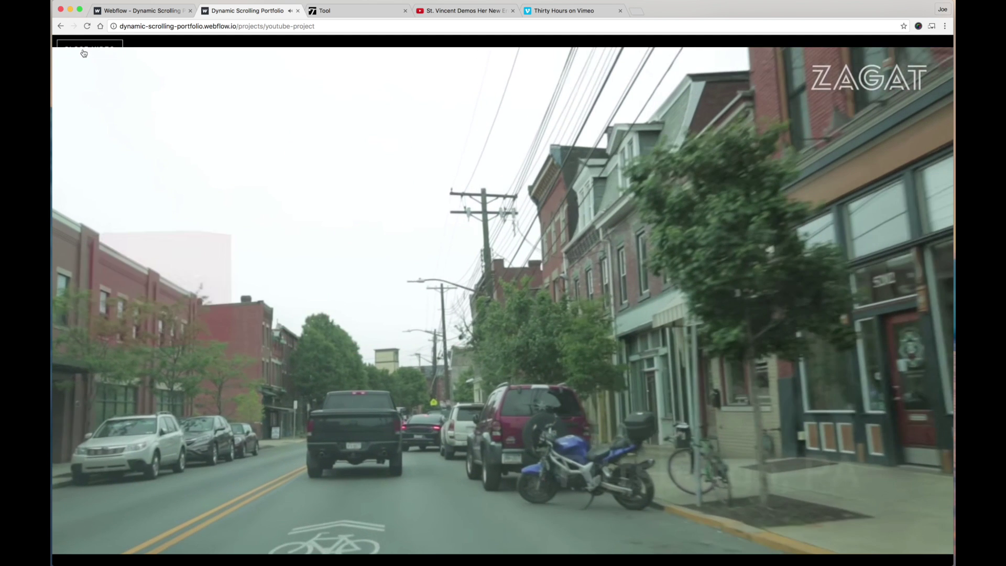
{"action": "left_click", "coordinate": [84, 51]}
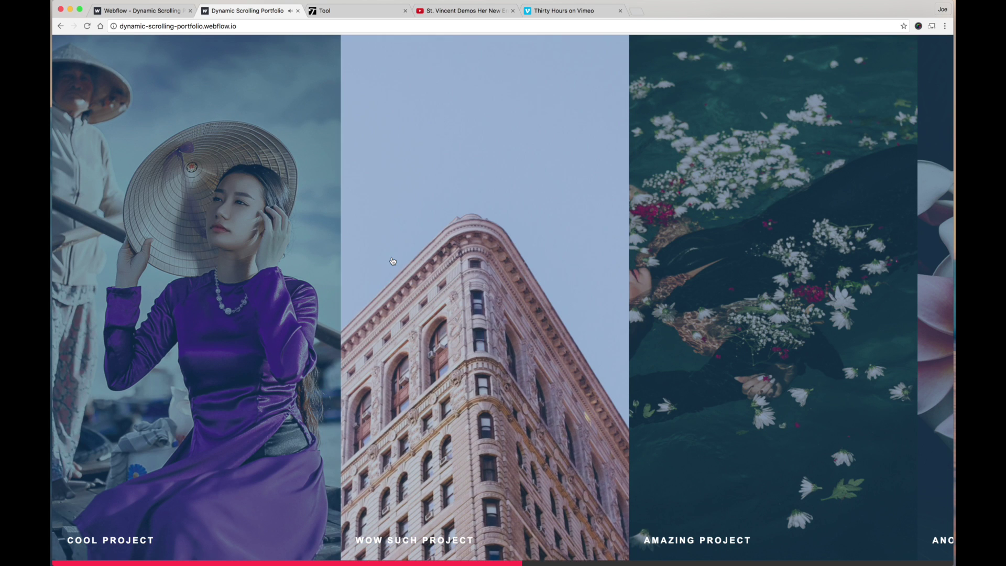
{"action": "scroll", "coordinate": [392, 261], "scroll_direction": "down", "scroll_amount": 10}
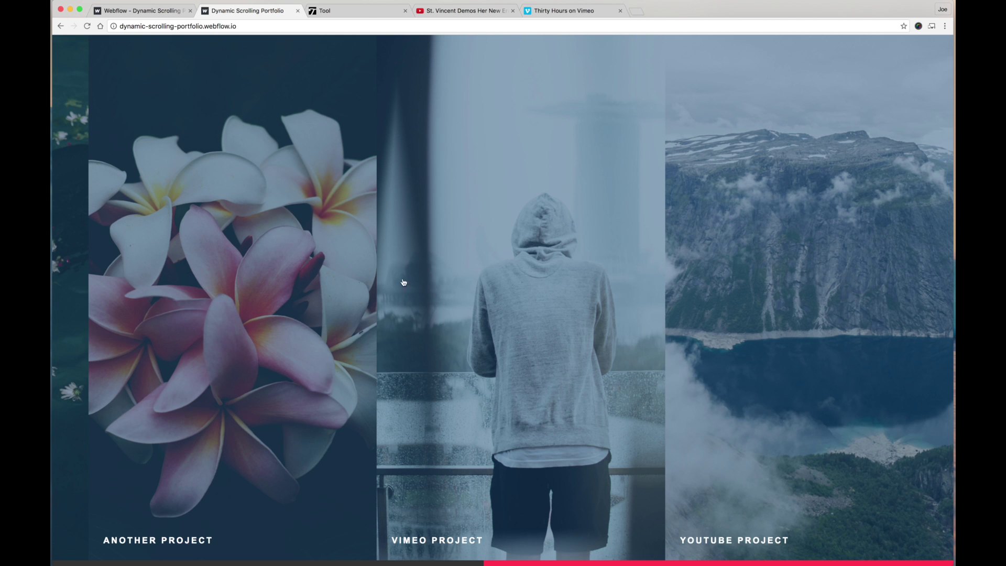
{"action": "scroll", "coordinate": [444, 352], "scroll_direction": "up", "scroll_amount": 10}
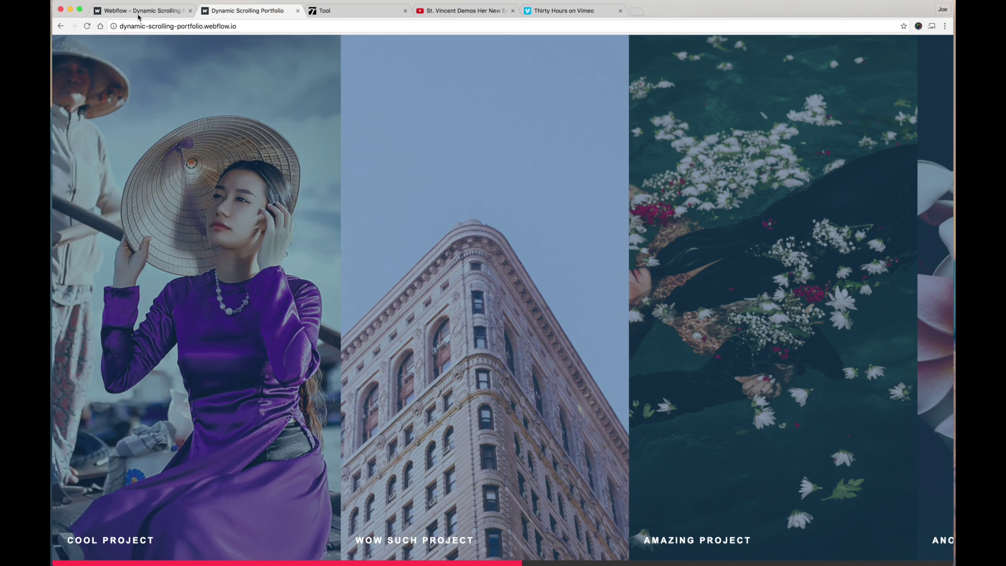
In the Webflow Designer, collapse project-list-wrap in the Navigator and scroll the project strip.
{"action": "left_click", "coordinate": [140, 13]}
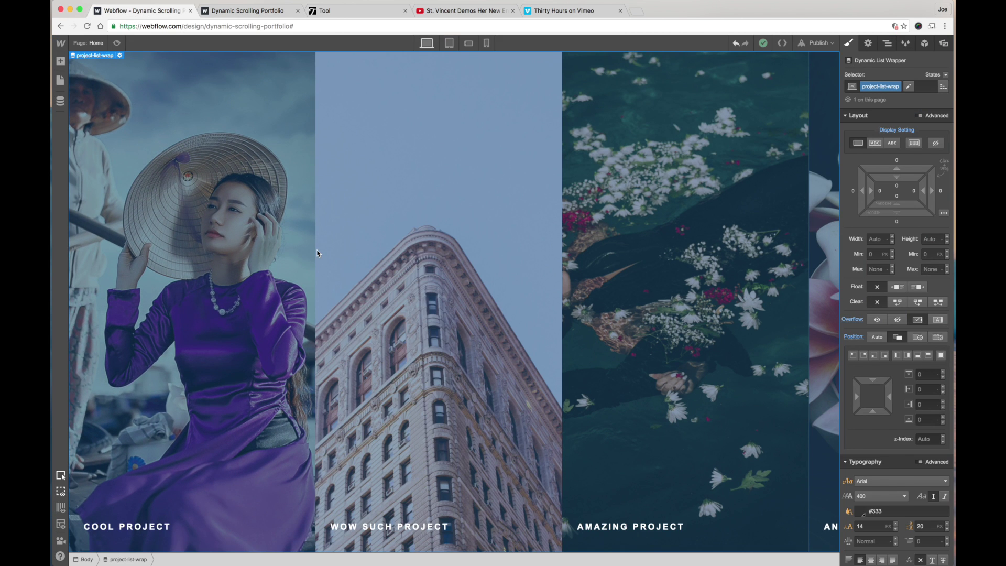
{"action": "left_click", "coordinate": [888, 45]}
{"action": "left_click", "coordinate": [852, 88]}
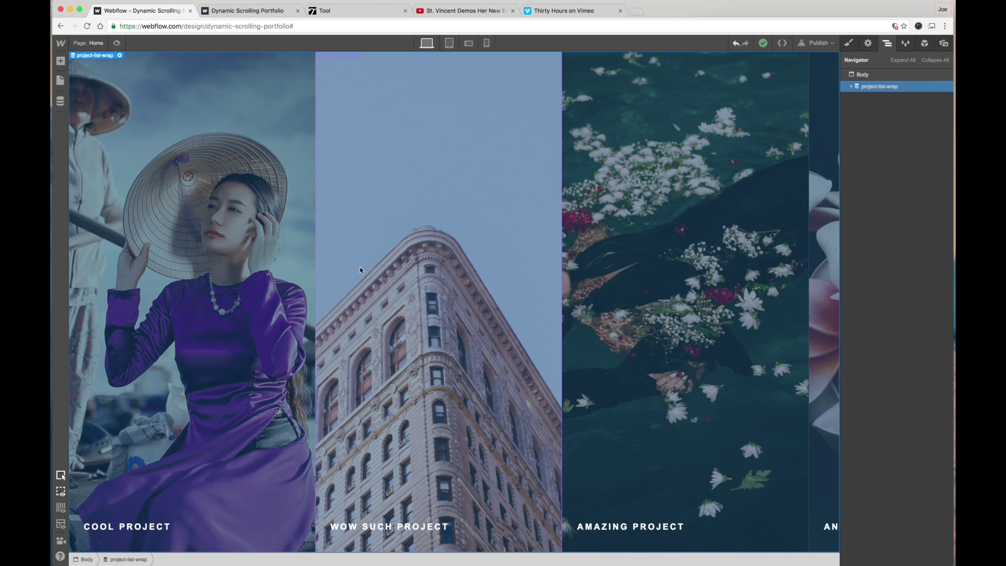
{"action": "scroll", "coordinate": [459, 313], "scroll_direction": "right", "scroll_amount": 6}
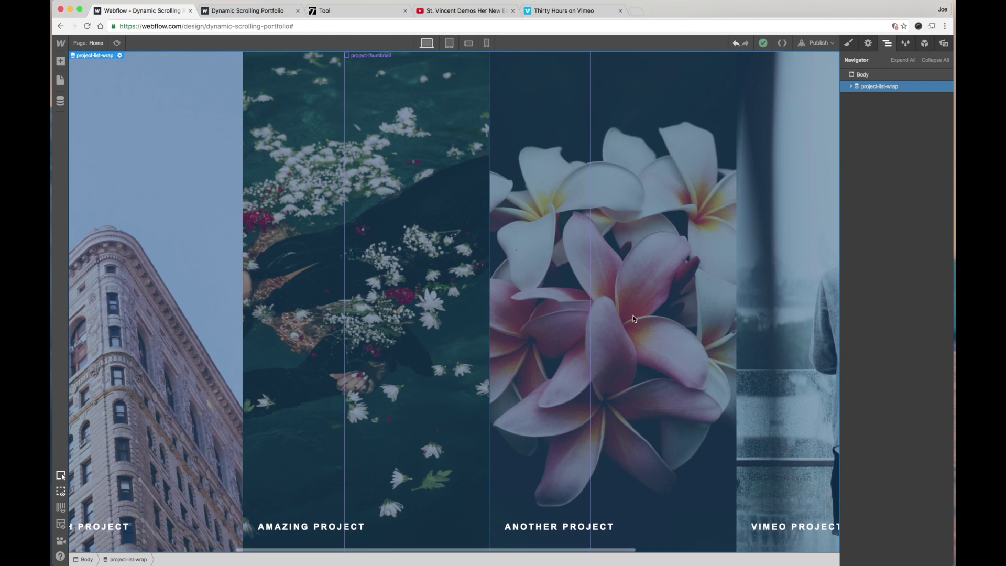
{"action": "scroll", "coordinate": [536, 326], "scroll_direction": "right", "scroll_amount": 7}
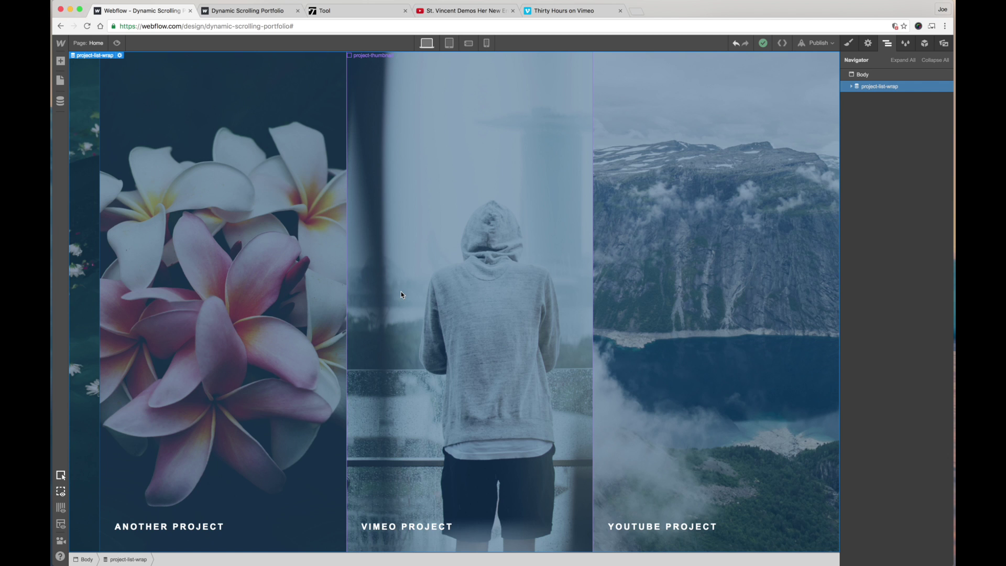
Drag a Dynamic List onto the page and bring up the CMS Collections panel.
{"action": "left_click", "coordinate": [60, 61]}
{"action": "left_click_drag", "start_coordinate": [89, 375], "coordinate": [262, 358]}
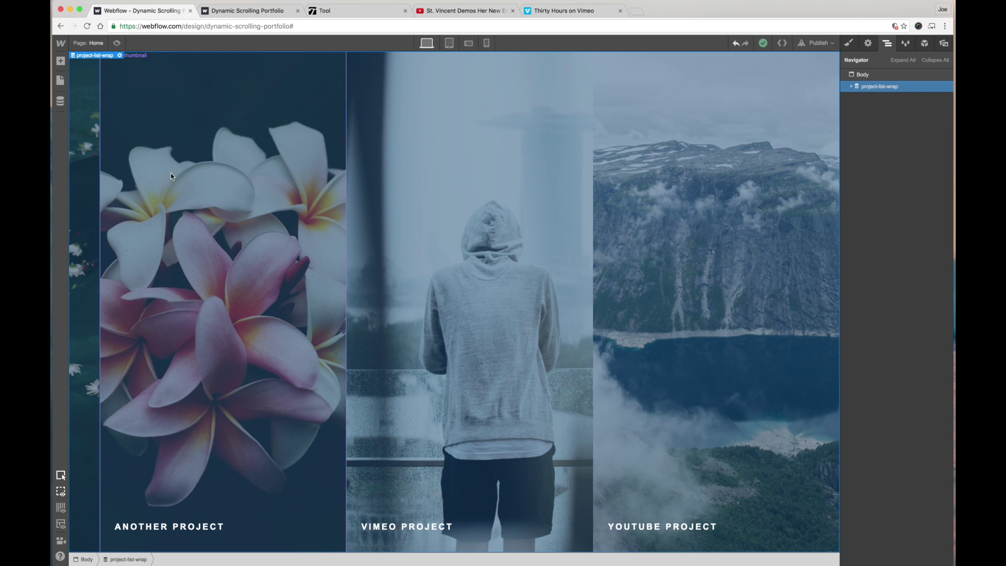
{"action": "left_click", "coordinate": [60, 101]}
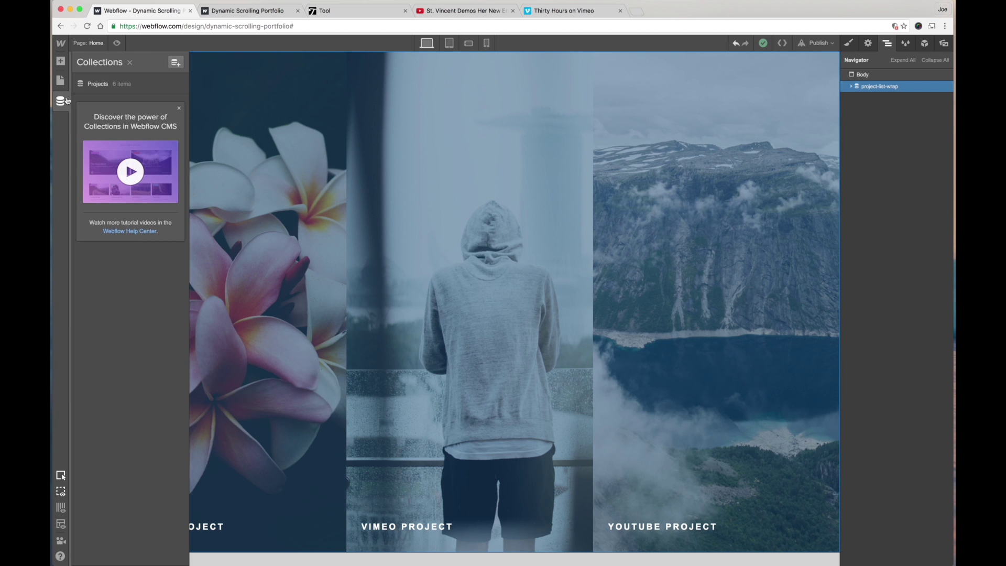
View the Cool Project item, then start adding a Video field in the Projects collection settings.
{"action": "left_click", "coordinate": [117, 86]}
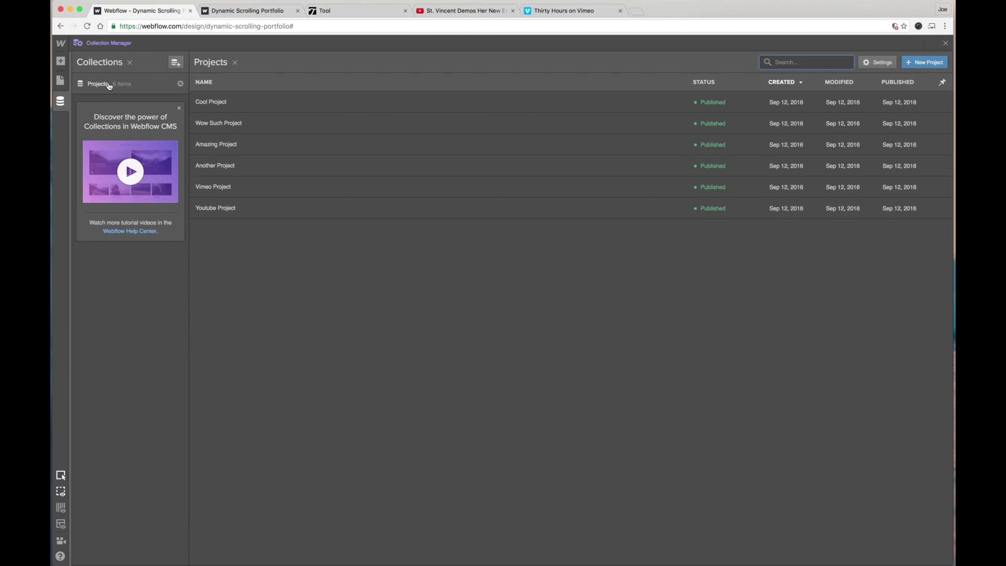
{"action": "left_click", "coordinate": [249, 110]}
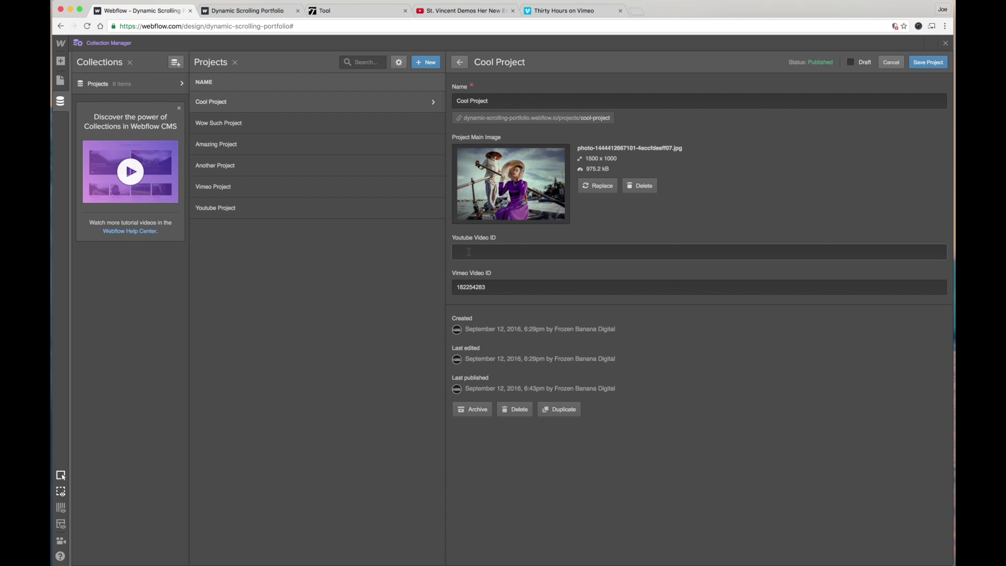
{"action": "left_click", "coordinate": [399, 63]}
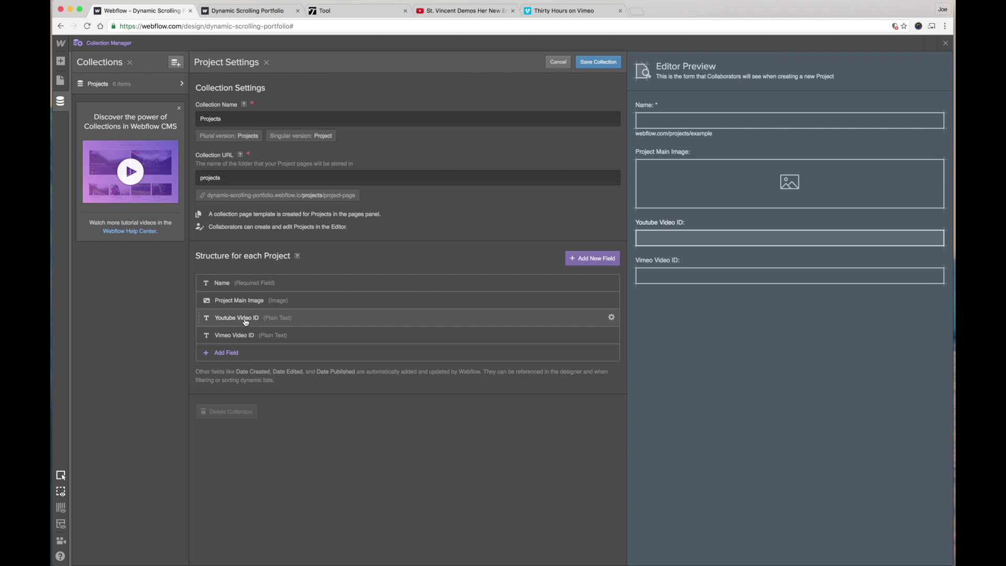
{"action": "left_click", "coordinate": [225, 355]}
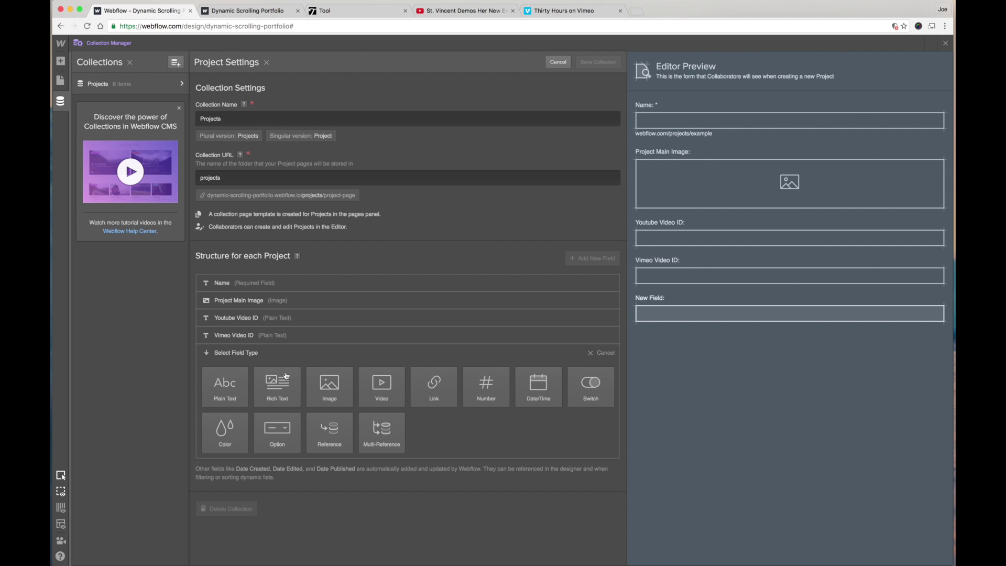
{"action": "left_click", "coordinate": [391, 391]}
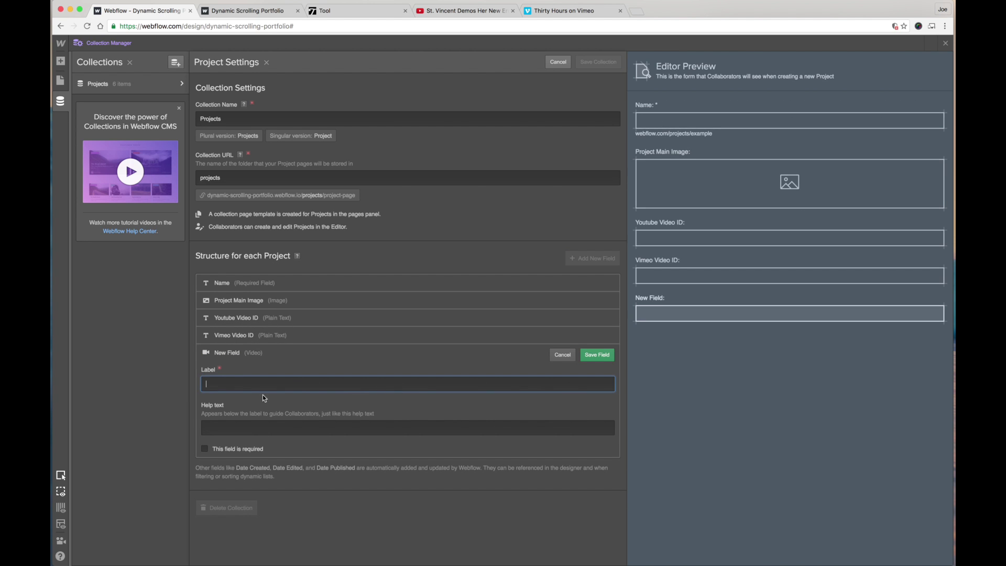
Discard the unsaved Video field, save the Projects collection, and close the Collection Manager.
{"action": "left_click", "coordinate": [560, 356]}
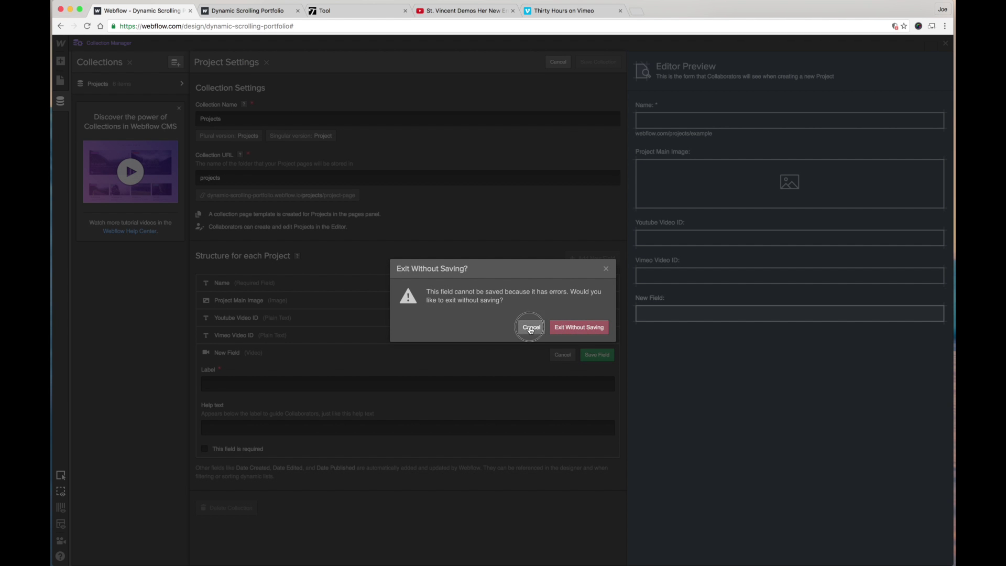
{"action": "left_click", "coordinate": [531, 327]}
{"action": "left_click", "coordinate": [561, 356]}
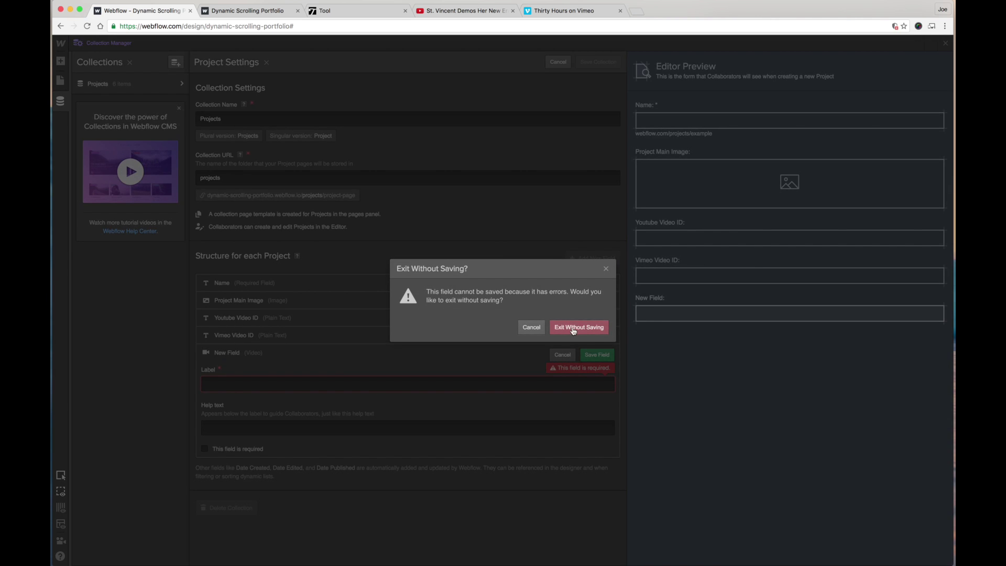
{"action": "left_click", "coordinate": [581, 327]}
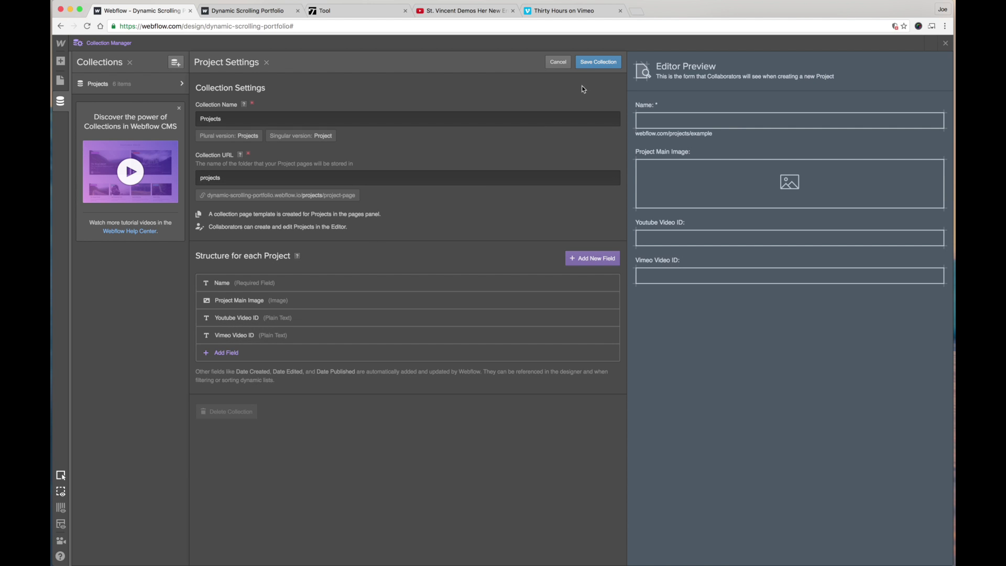
{"action": "left_click", "coordinate": [597, 64]}
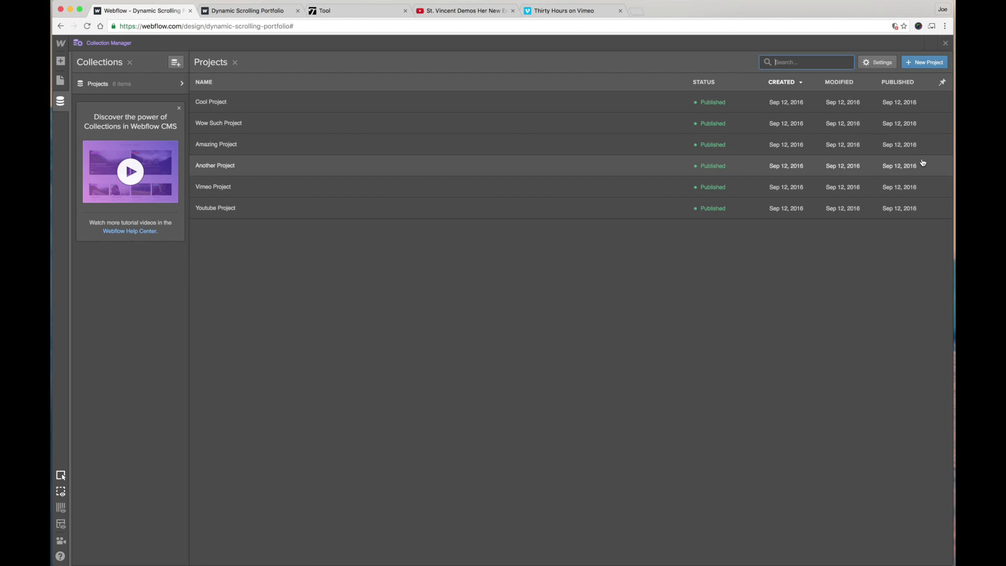
{"action": "left_click", "coordinate": [946, 45]}
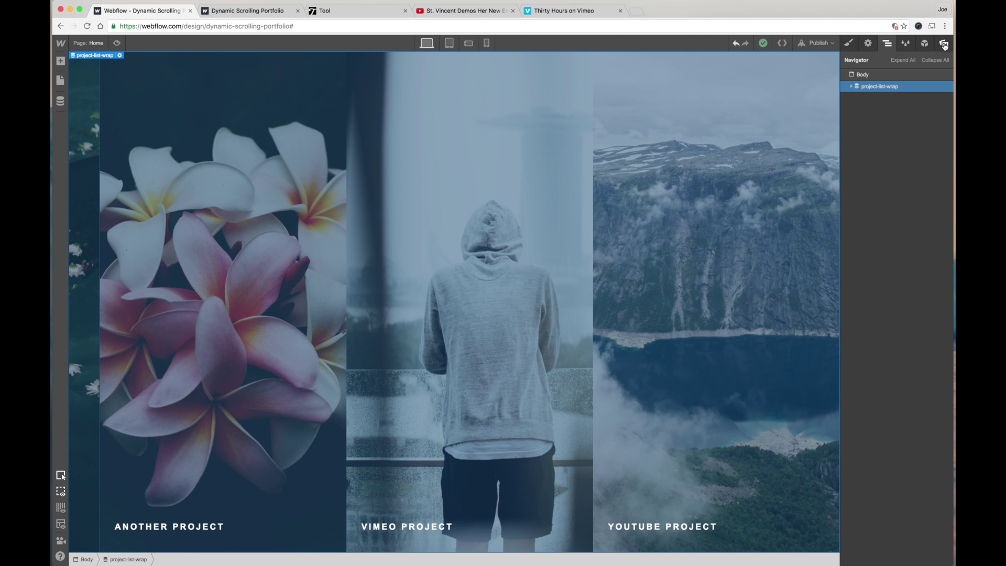
Open the Projects Template page and review the Vimeo Embed code inserting the Vimeo Video ID field.
{"action": "left_click", "coordinate": [61, 80]}
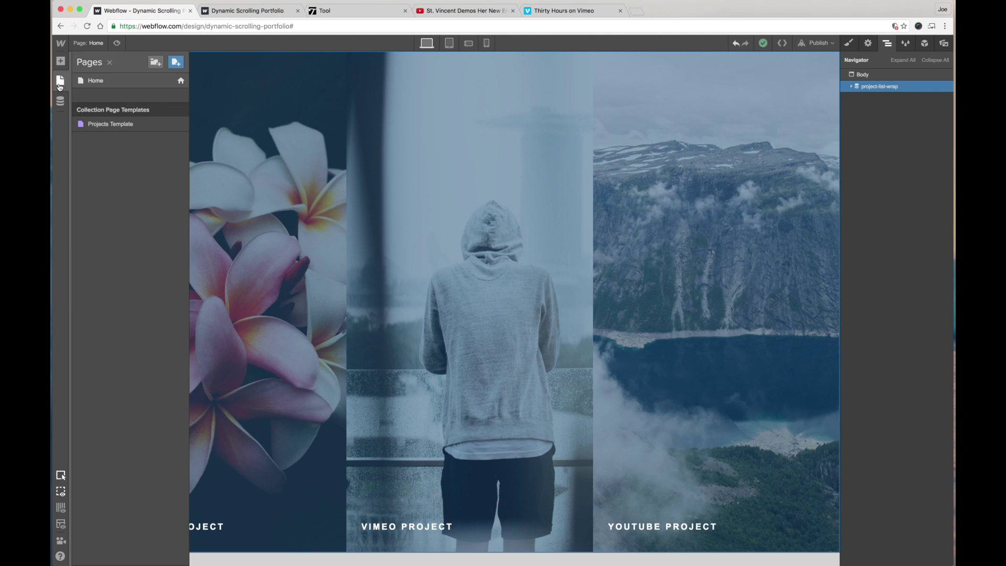
{"action": "left_click", "coordinate": [119, 127]}
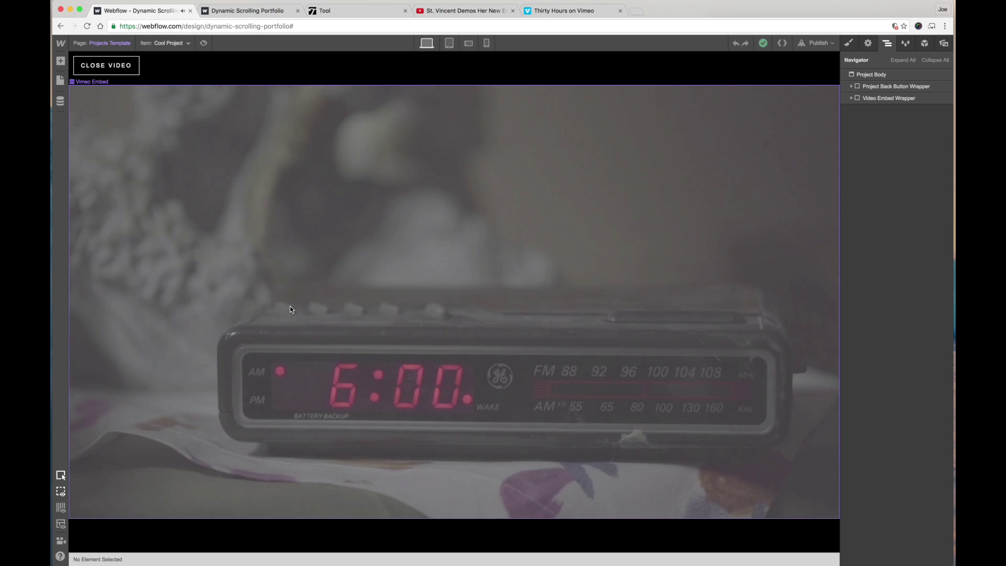
{"action": "double_click", "coordinate": [290, 308]}
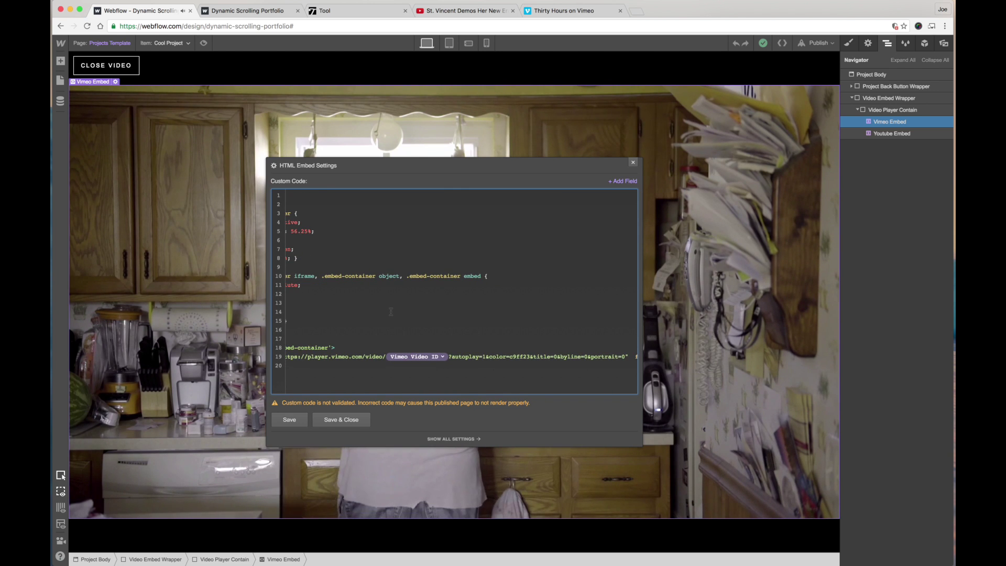
{"action": "left_click", "coordinate": [624, 182]}
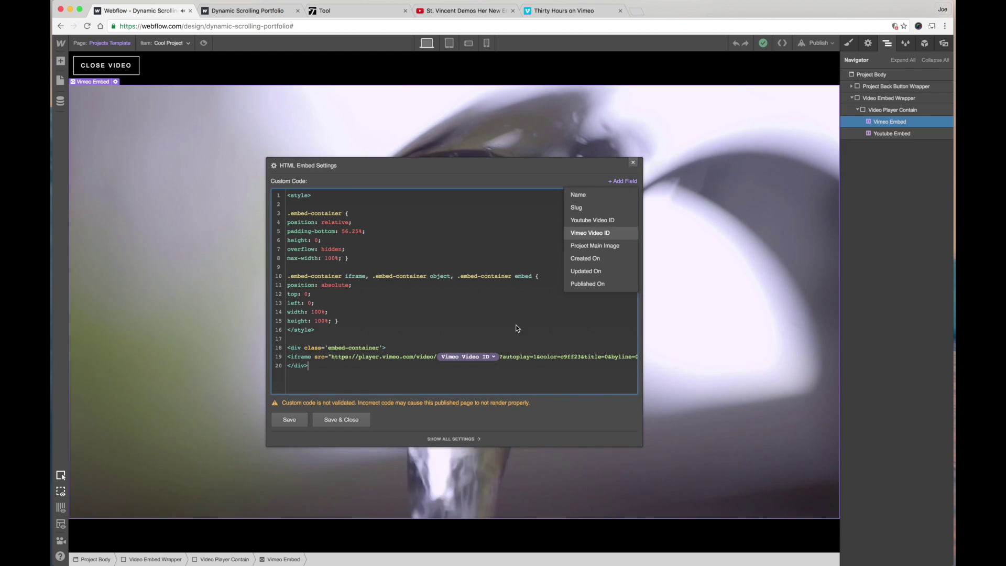
{"action": "left_click", "coordinate": [486, 367]}
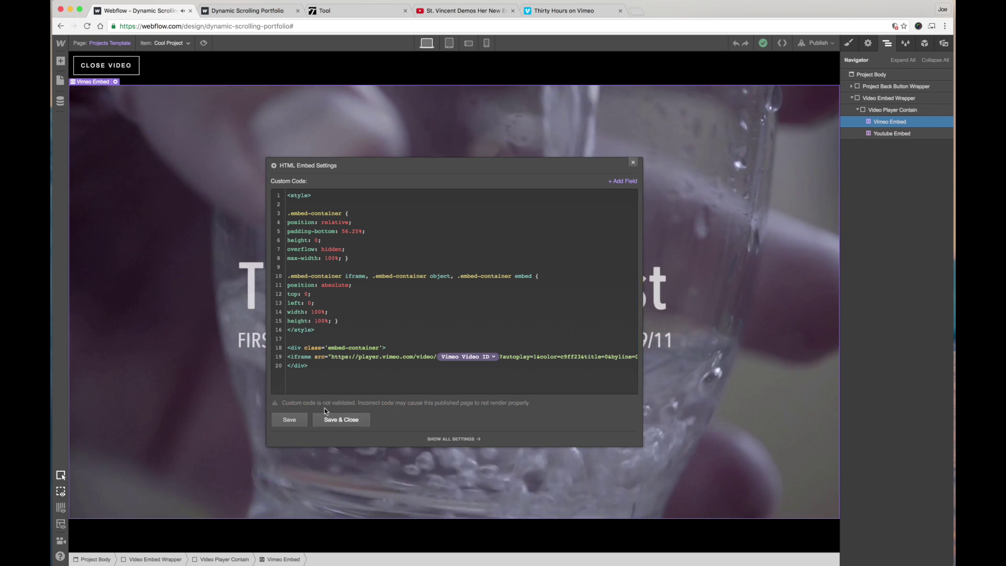
{"action": "left_click", "coordinate": [341, 419]}
{"action": "left_click", "coordinate": [169, 43]}
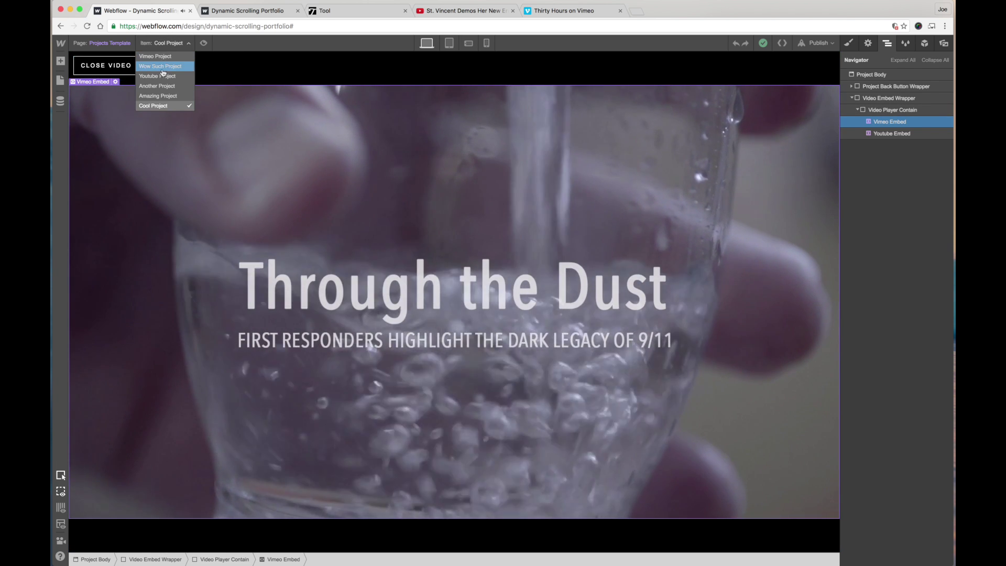
Preview the template with Youtube and Vimeo projects and save the Vimeo Embed's Vimeo Video ID visibility condition.
{"action": "left_click", "coordinate": [162, 77]}
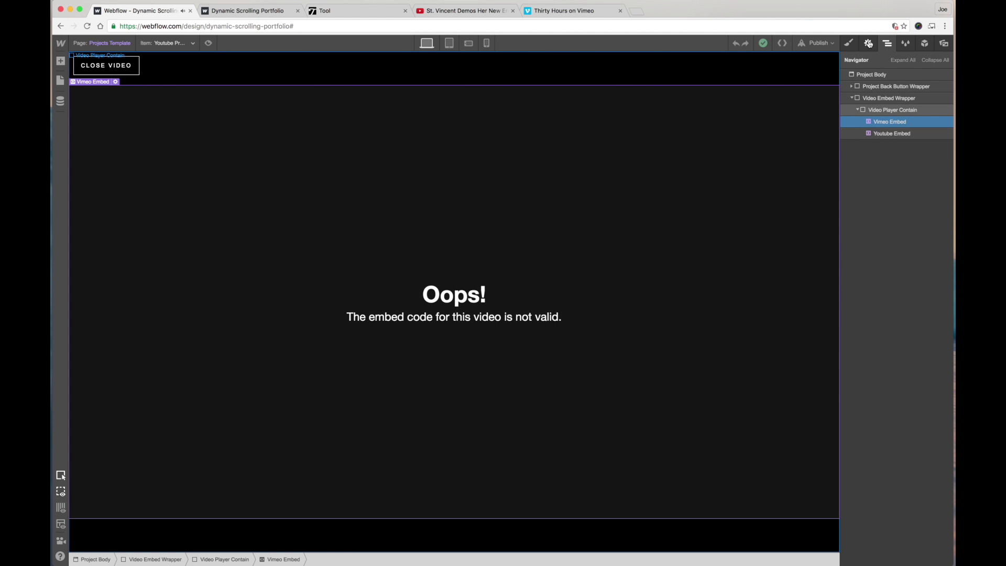
{"action": "left_click", "coordinate": [868, 43]}
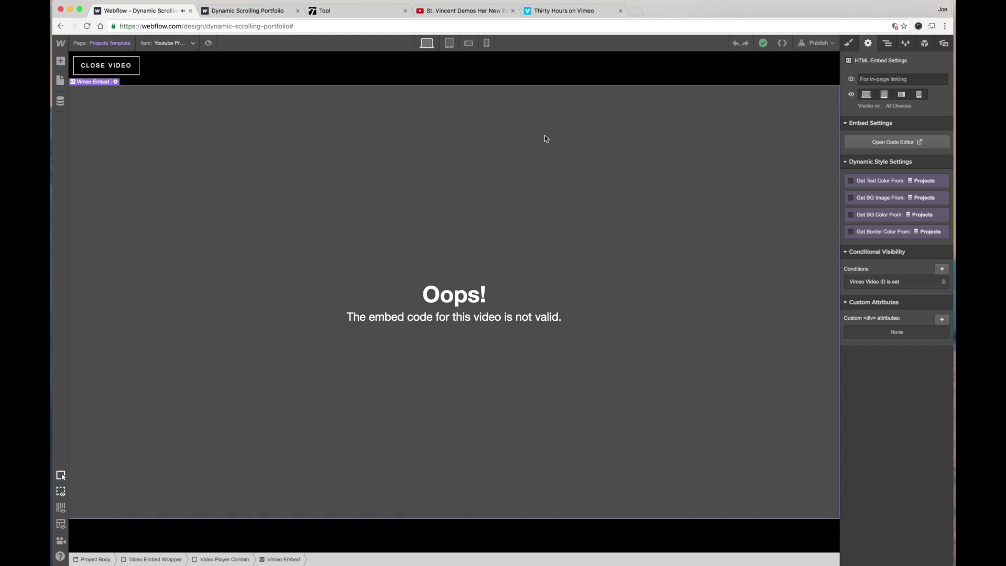
{"action": "left_click", "coordinate": [168, 43]}
{"action": "left_click", "coordinate": [155, 56]}
{"action": "left_click", "coordinate": [168, 43]}
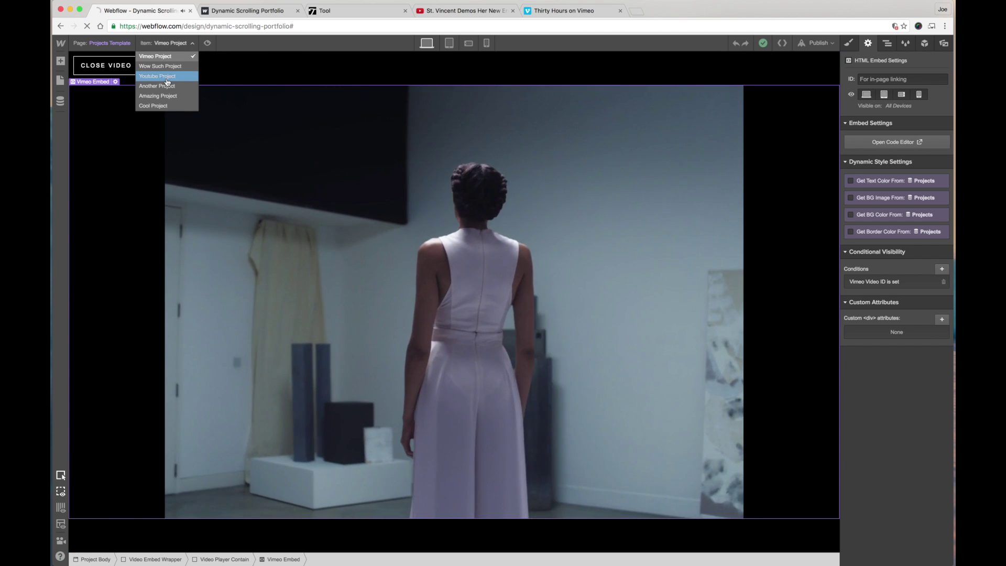
{"action": "left_click", "coordinate": [168, 76]}
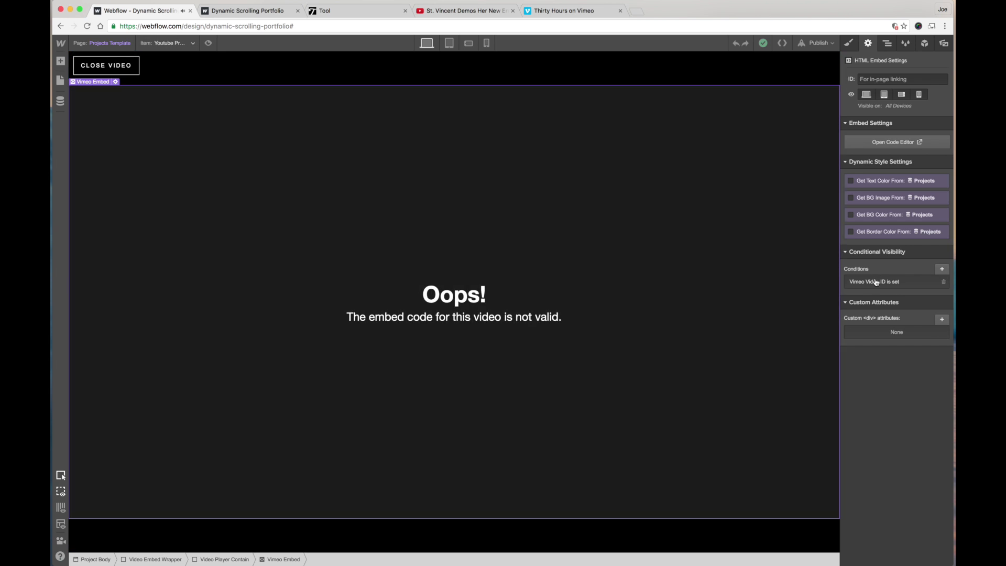
{"action": "left_click", "coordinate": [877, 282]}
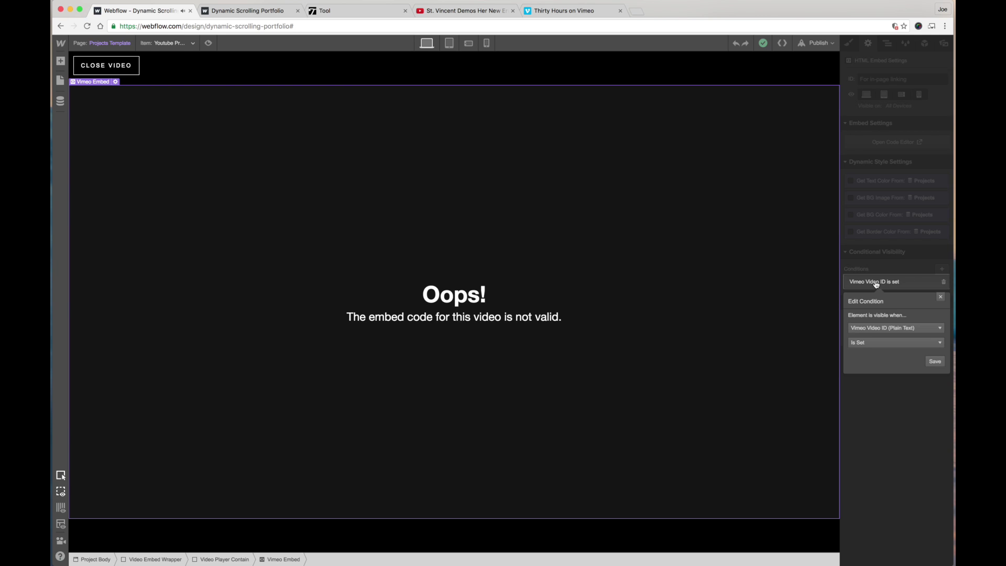
{"action": "left_click", "coordinate": [413, 190]}
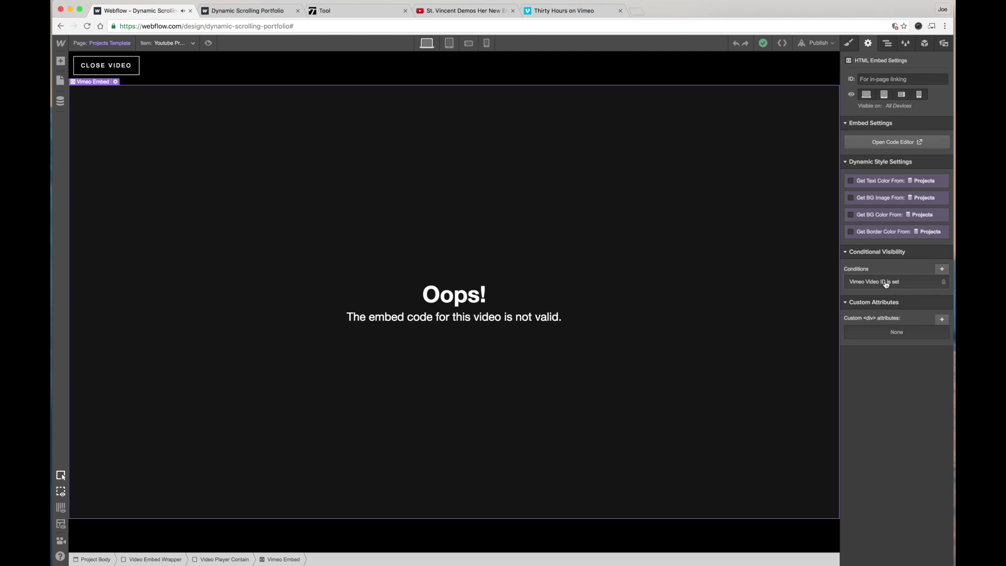
{"action": "left_click", "coordinate": [886, 284]}
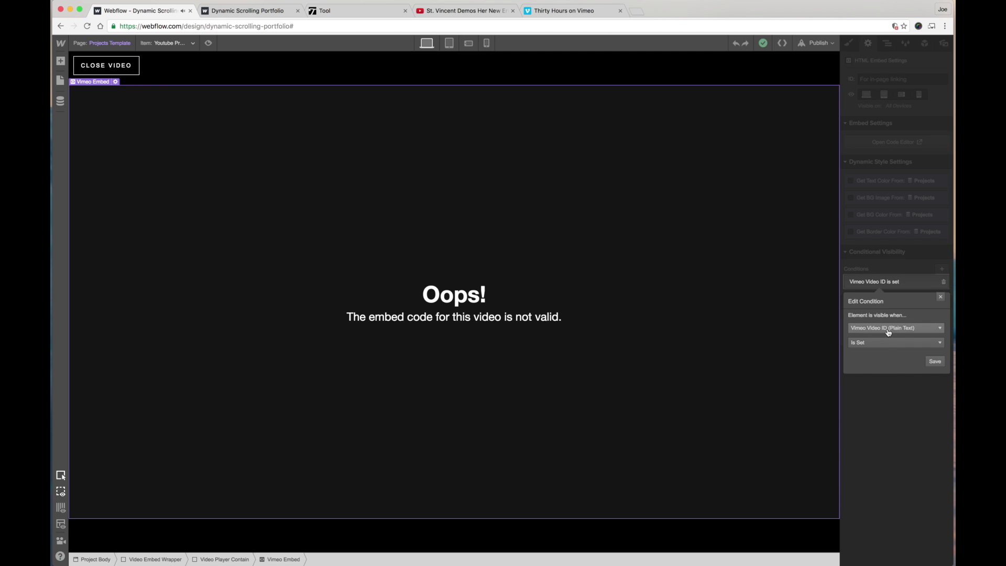
{"action": "left_click", "coordinate": [936, 362]}
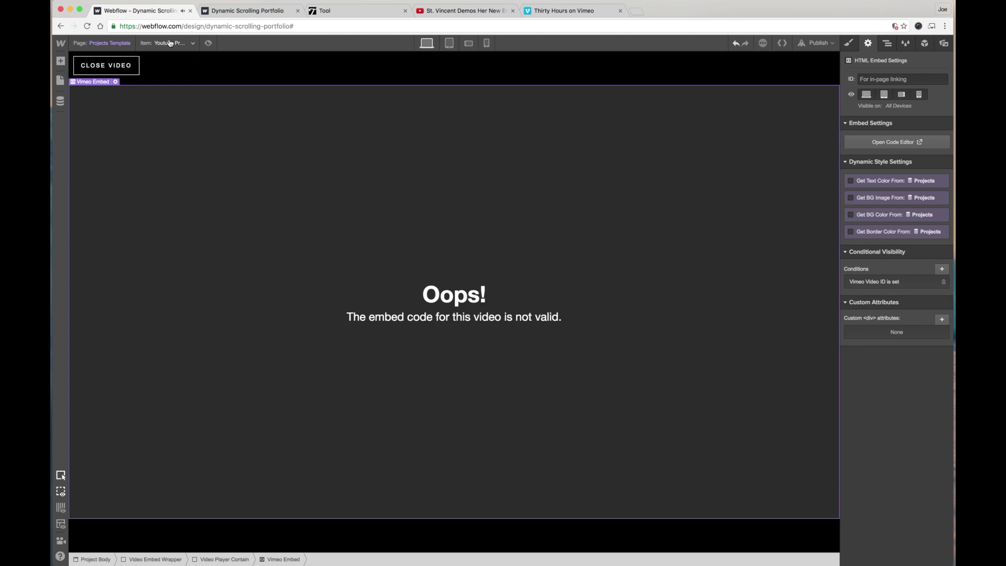
Give the Youtube Embed the 'Youtube Video ID is set' visibility condition and save it.
{"action": "left_click", "coordinate": [170, 43]}
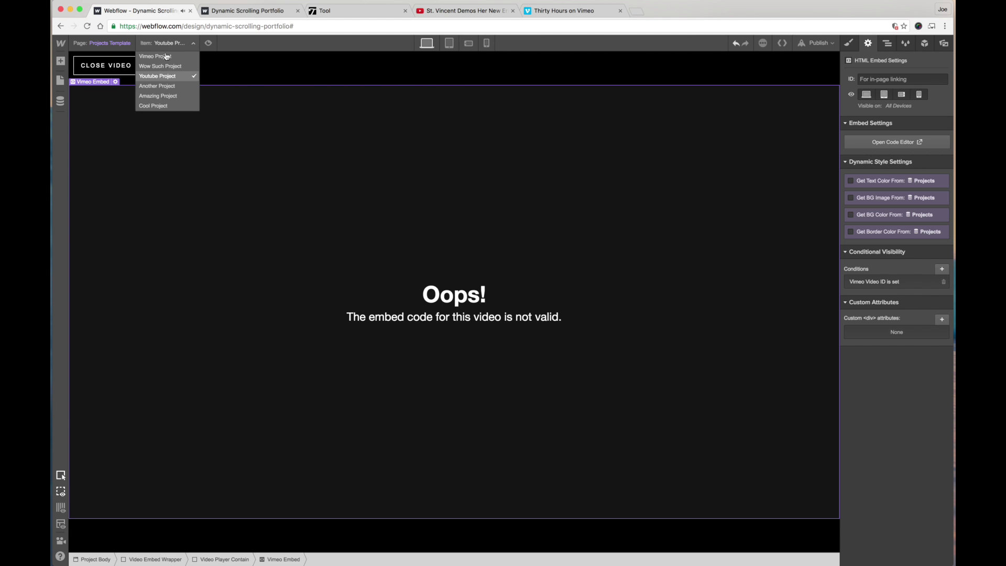
{"action": "left_click", "coordinate": [887, 43]}
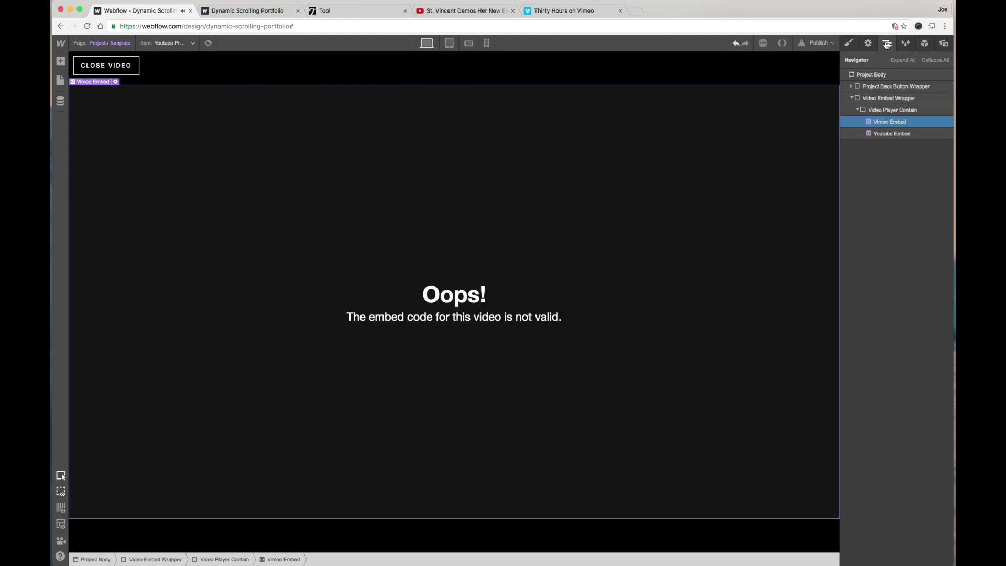
{"action": "left_click", "coordinate": [886, 133]}
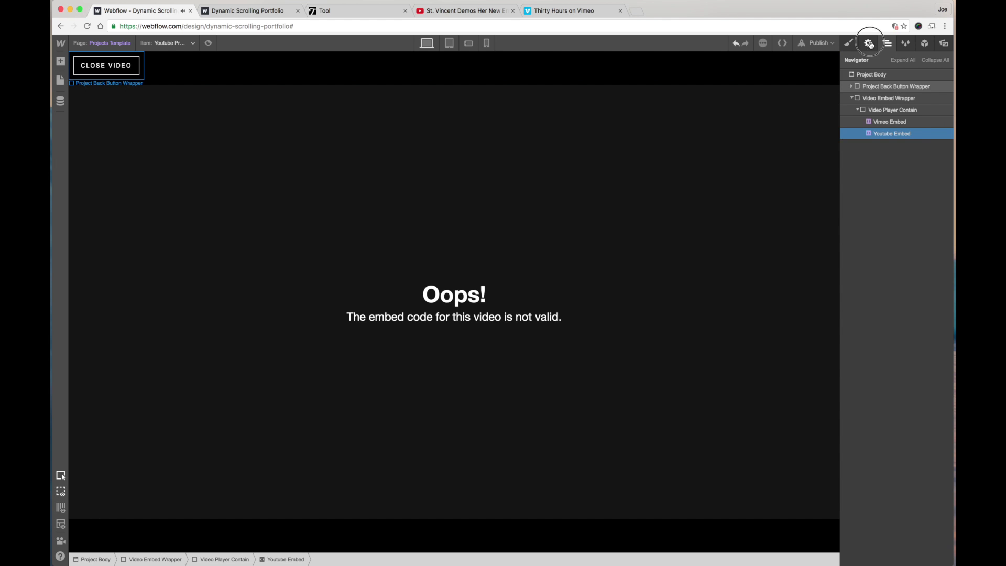
{"action": "left_click", "coordinate": [870, 44]}
{"action": "left_click", "coordinate": [892, 283]}
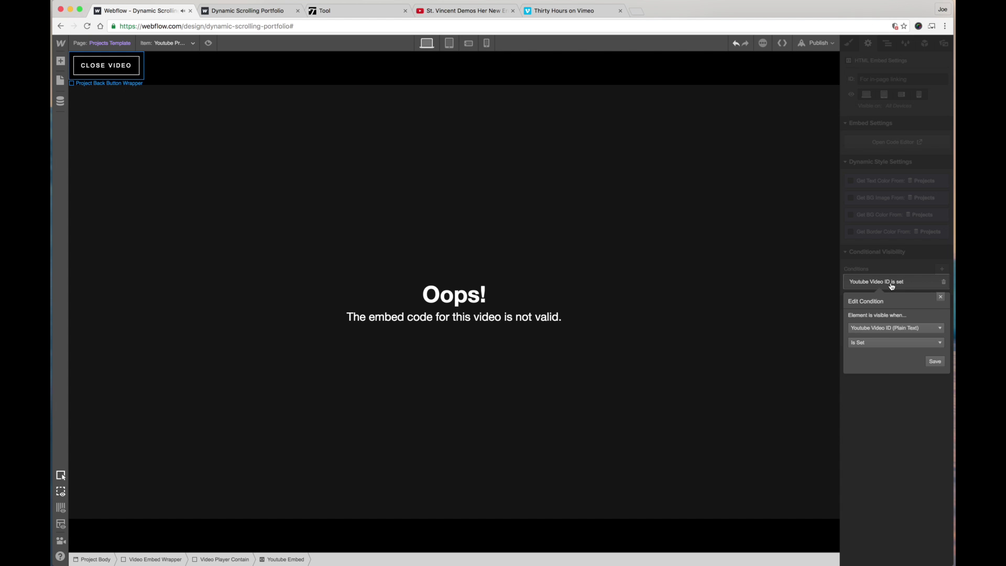
{"action": "left_click", "coordinate": [936, 361]}
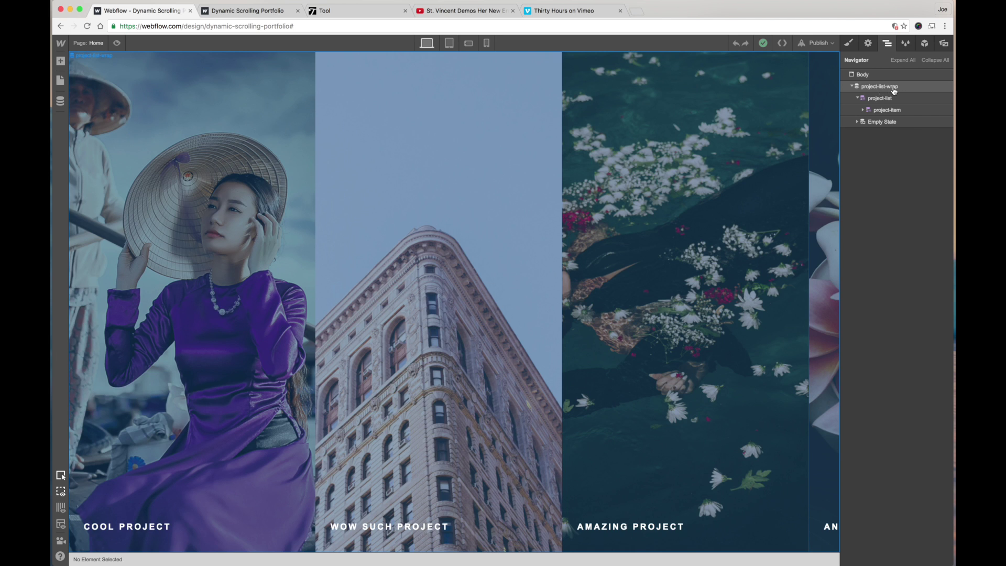
Inspect project-list-wrap, project-list and project-item in the Navigator, then open project-list-wrap's style settings.
{"action": "left_click", "coordinate": [895, 90]}
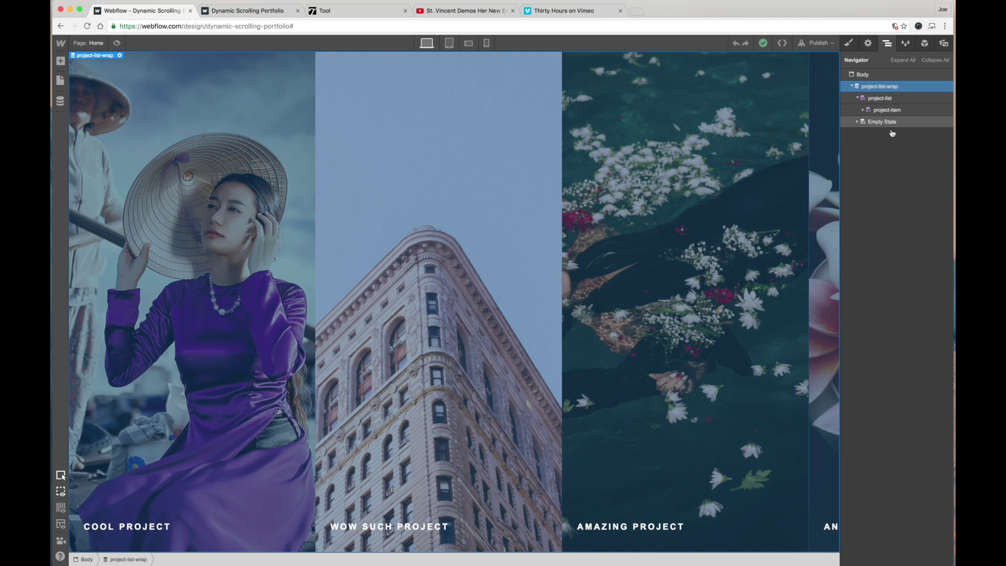
{"action": "left_click", "coordinate": [880, 100]}
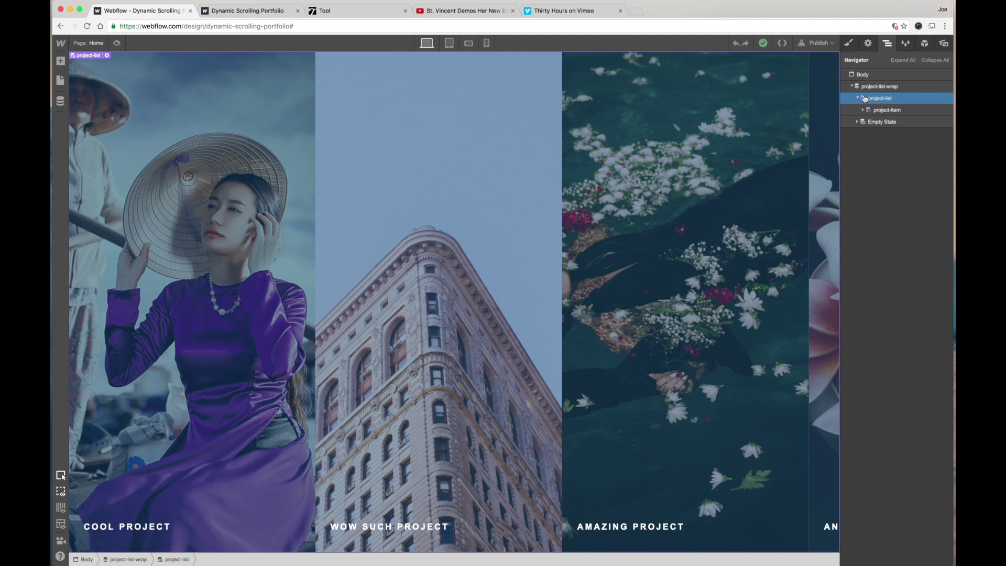
{"action": "left_click", "coordinate": [873, 110]}
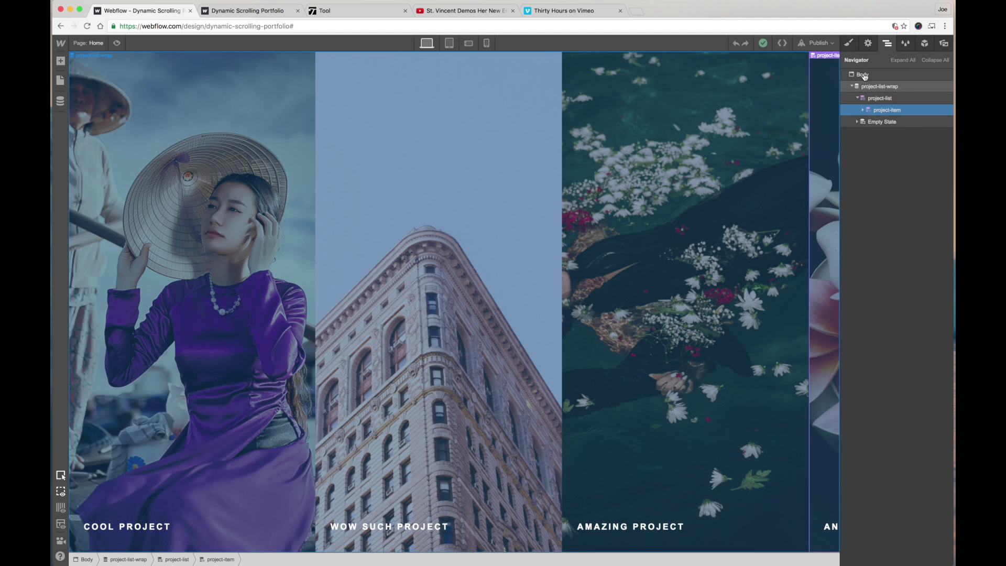
{"action": "left_click", "coordinate": [870, 86]}
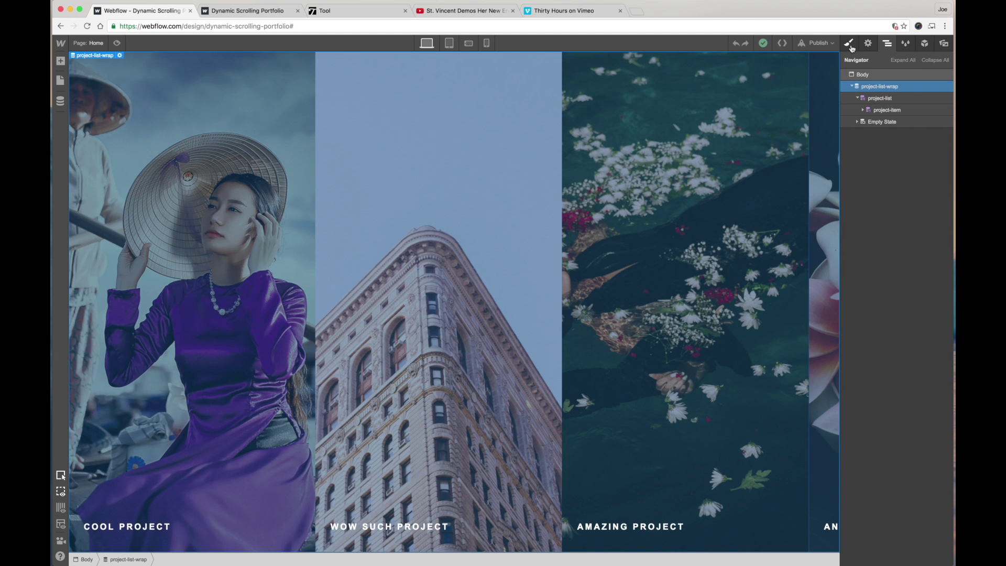
{"action": "left_click", "coordinate": [850, 45]}
Review project-list-wrap's overflow and project-list's flex styles, then open project-item's style settings.
{"action": "scroll", "coordinate": [884, 252], "scroll_direction": "down", "scroll_amount": 2}
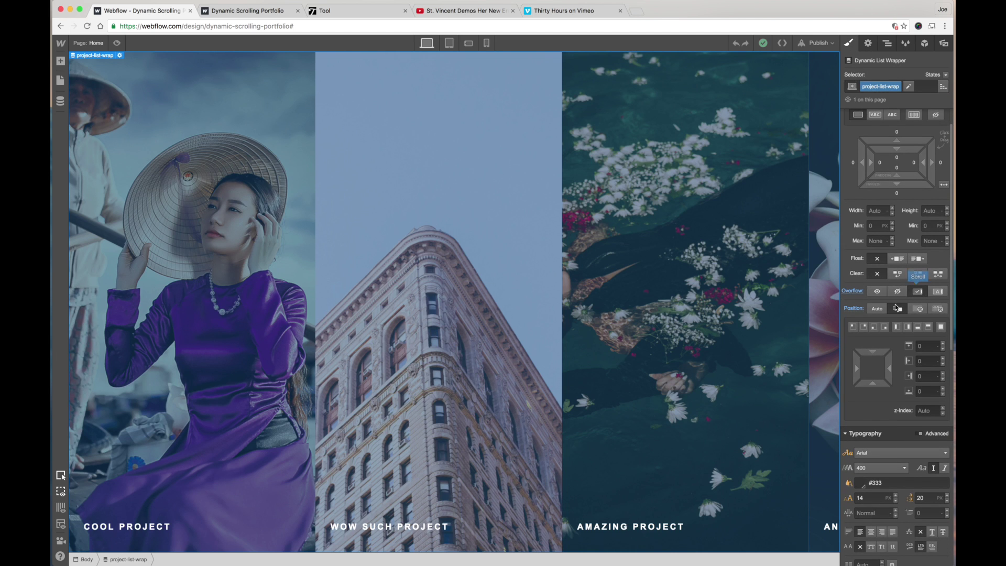
{"action": "left_click", "coordinate": [889, 45]}
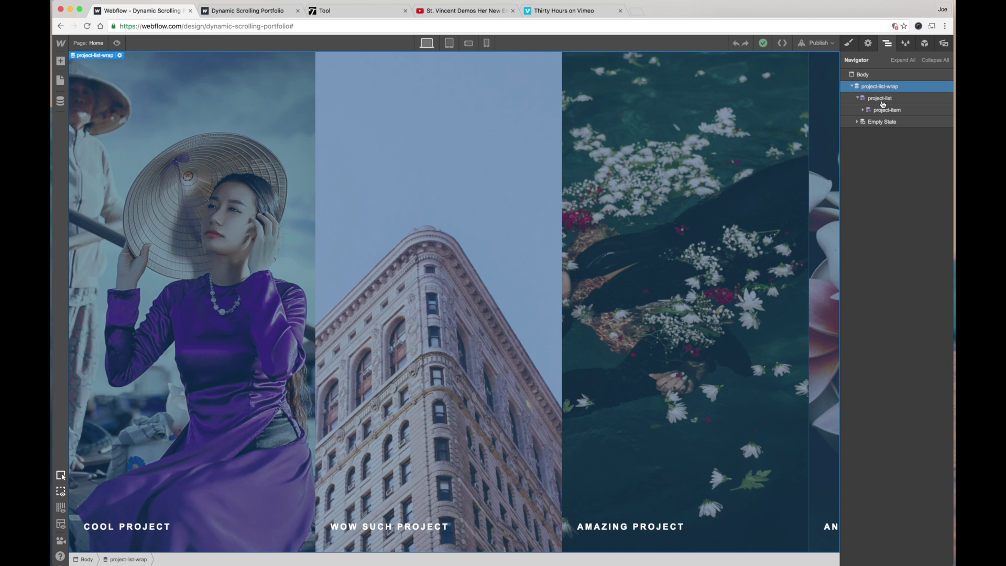
{"action": "left_click", "coordinate": [881, 98]}
{"action": "left_click", "coordinate": [849, 43]}
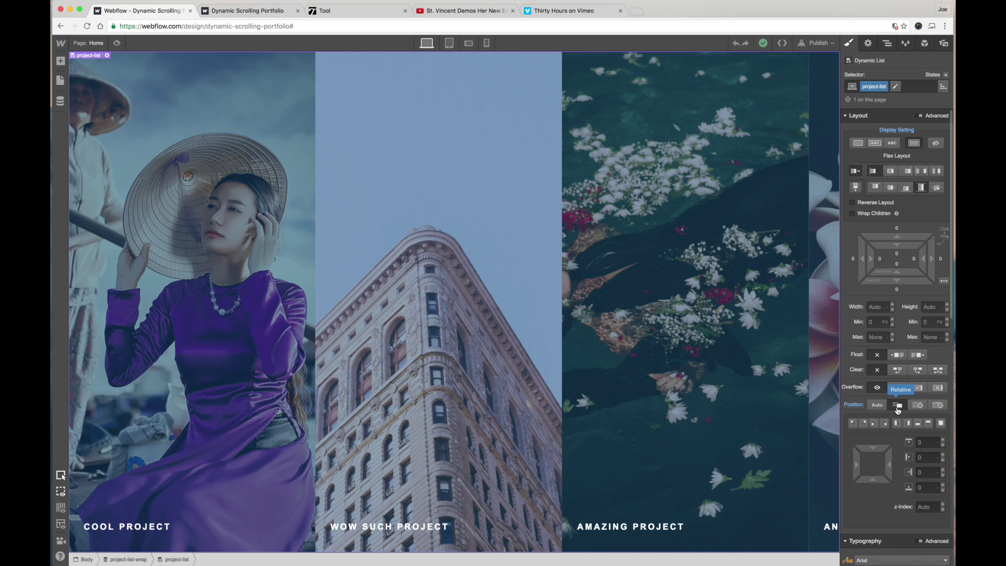
{"action": "left_click", "coordinate": [886, 45]}
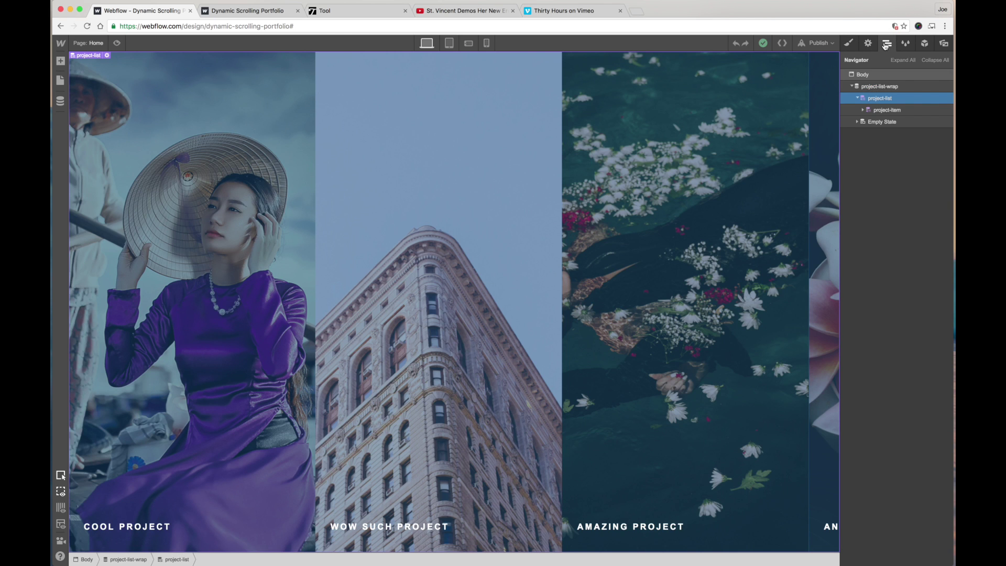
{"action": "left_click", "coordinate": [886, 110]}
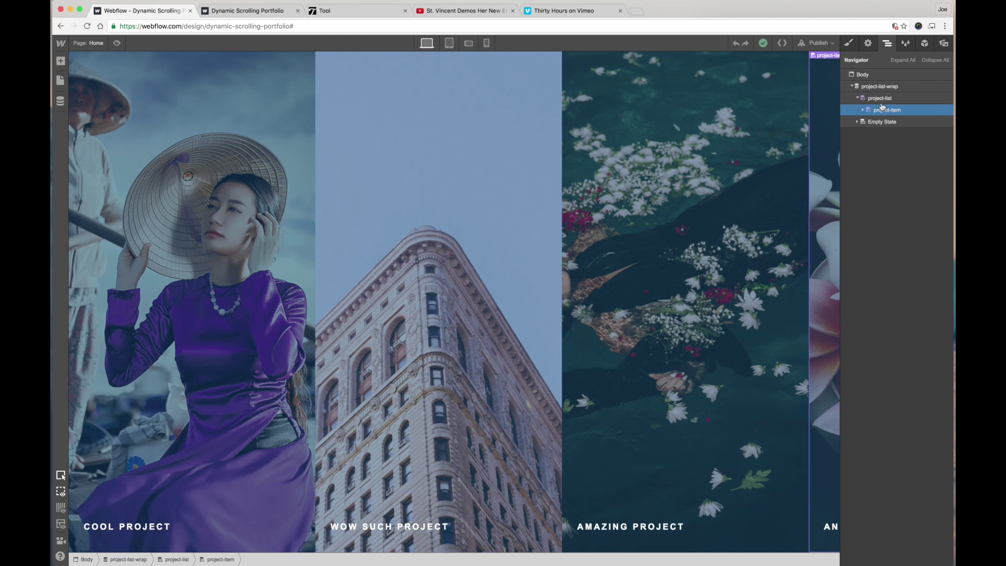
{"action": "left_click", "coordinate": [850, 46]}
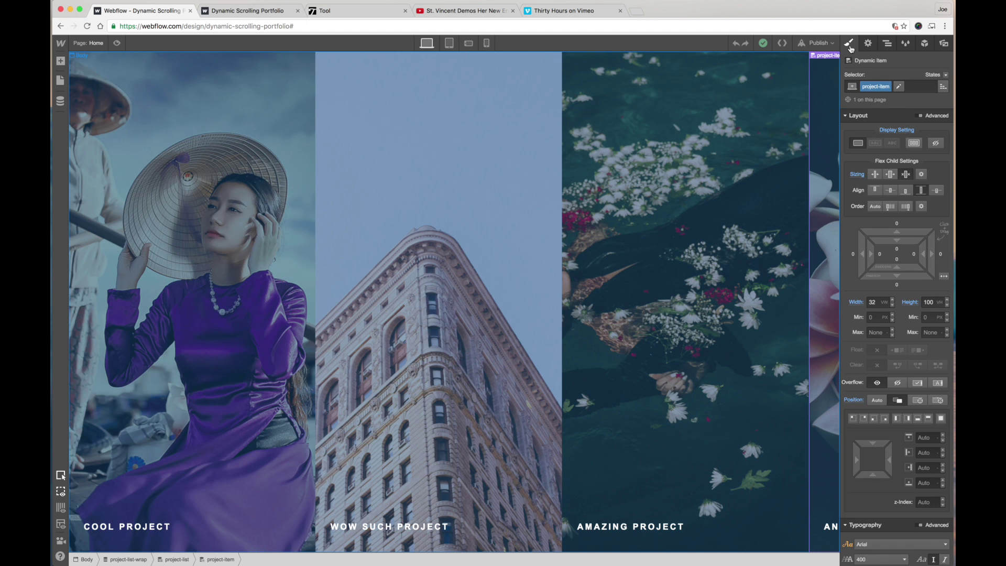
Set project-item's flex sizing to Don't shrink, trying and undoing other width values.
{"action": "left_click", "coordinate": [875, 174]}
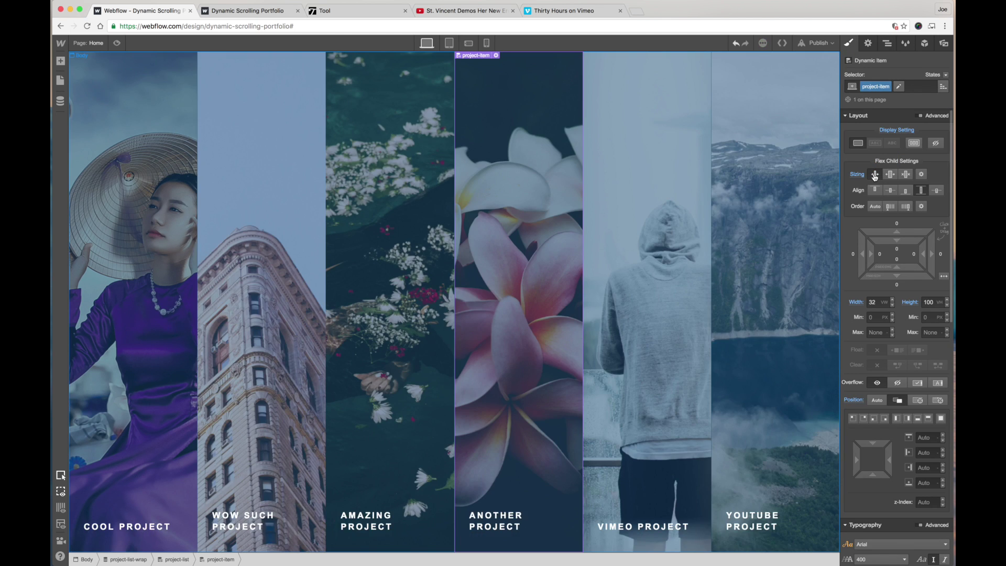
{"action": "left_click", "coordinate": [905, 175]}
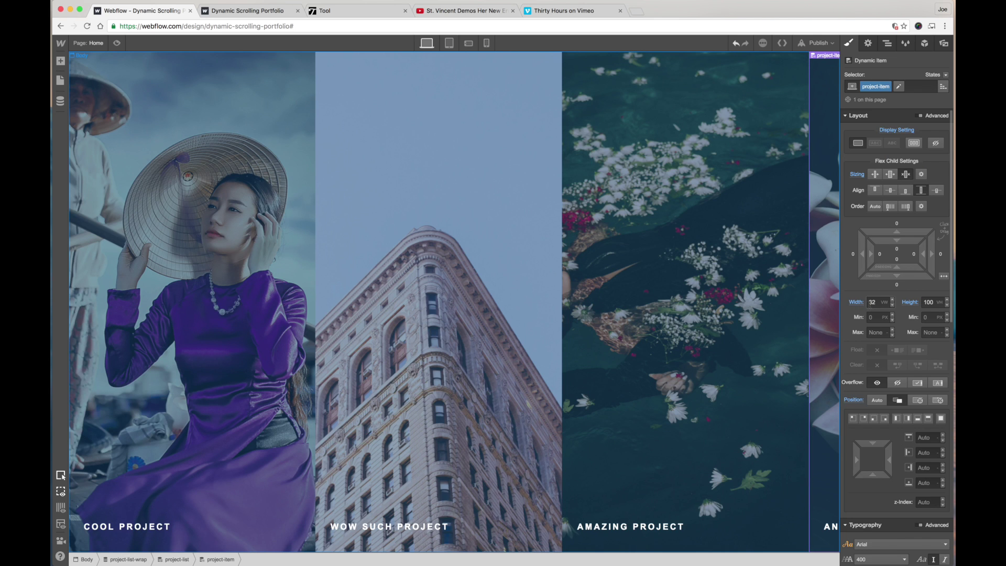
{"action": "left_click", "coordinate": [872, 302]}
{"action": "type", "text": "4"}
{"action": "key", "text": "BackSpace"}
{"action": "key", "text": "BackSpace"}
{"action": "type", "text": "20"}
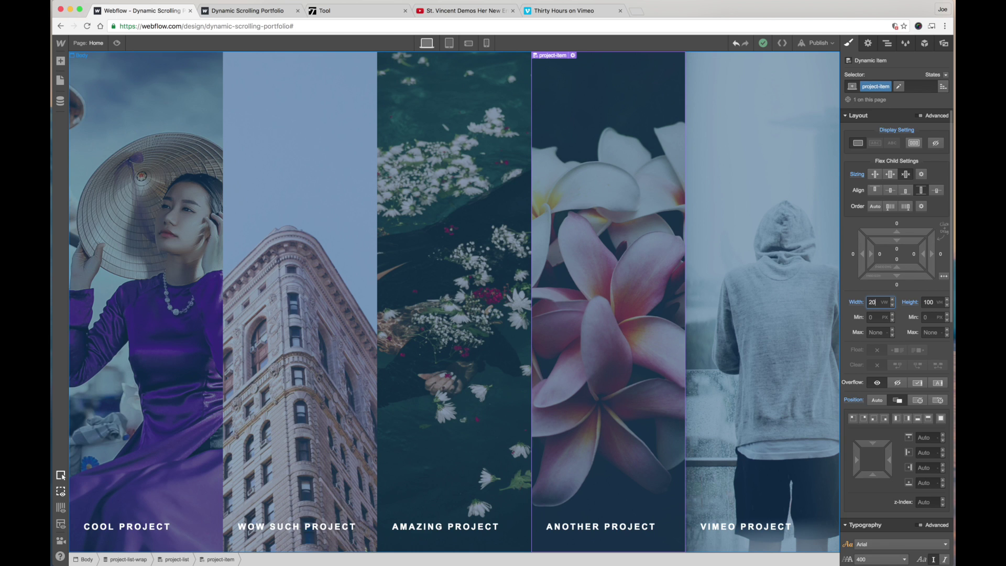
{"action": "type", "text": "500px"}
{"action": "key", "text": "super+a"}
{"action": "type", "text": "500"}
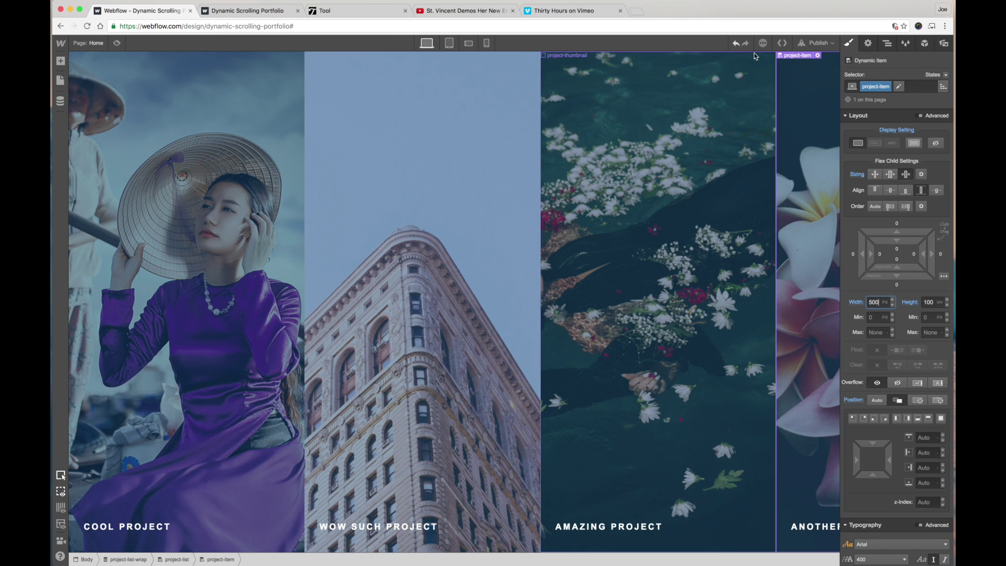
{"action": "left_click", "coordinate": [737, 44]}
{"action": "left_click", "coordinate": [737, 44]}
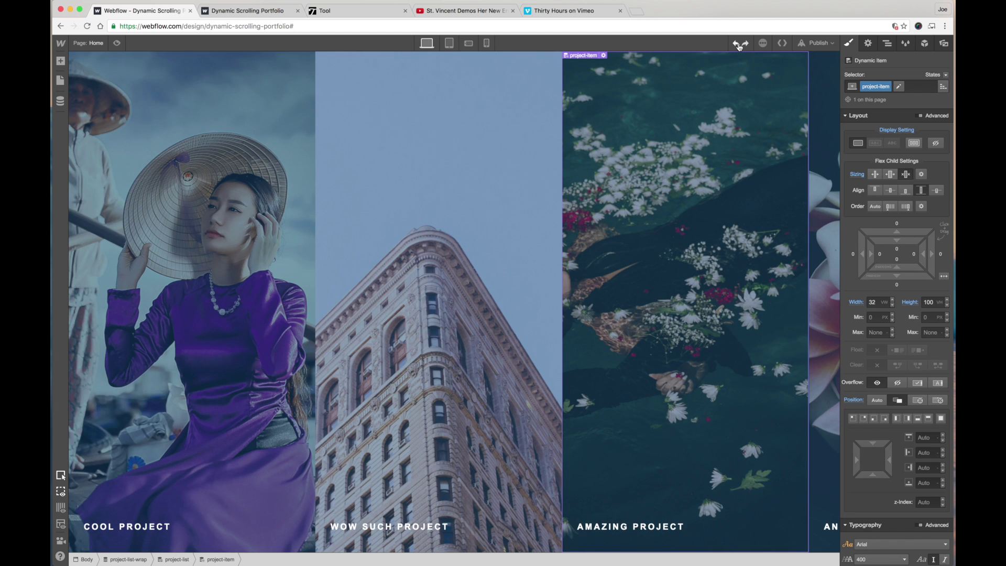
Keep project-item's width at 32 VW and set its height to 100 VH.
{"action": "left_click", "coordinate": [874, 303]}
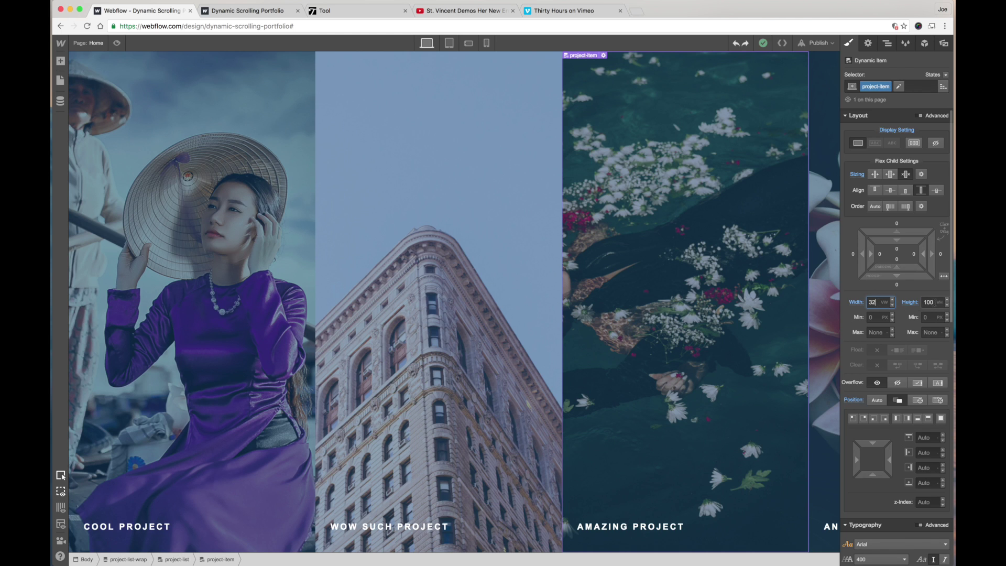
{"action": "left_click", "coordinate": [927, 302]}
{"action": "type", "text": "50"}
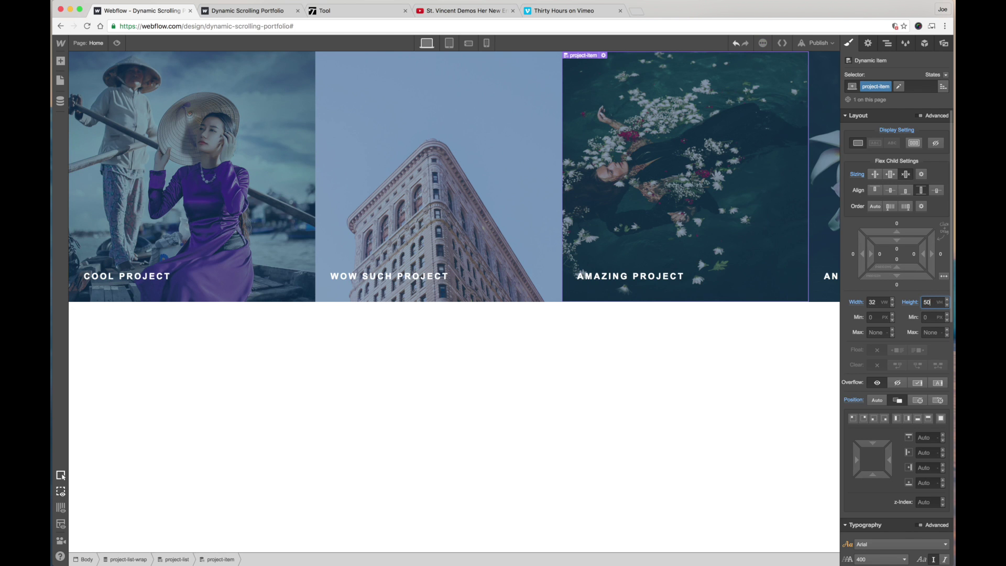
{"action": "key", "text": "BackSpace"}
{"action": "key", "text": "BackSpace"}
{"action": "type", "text": "100"}
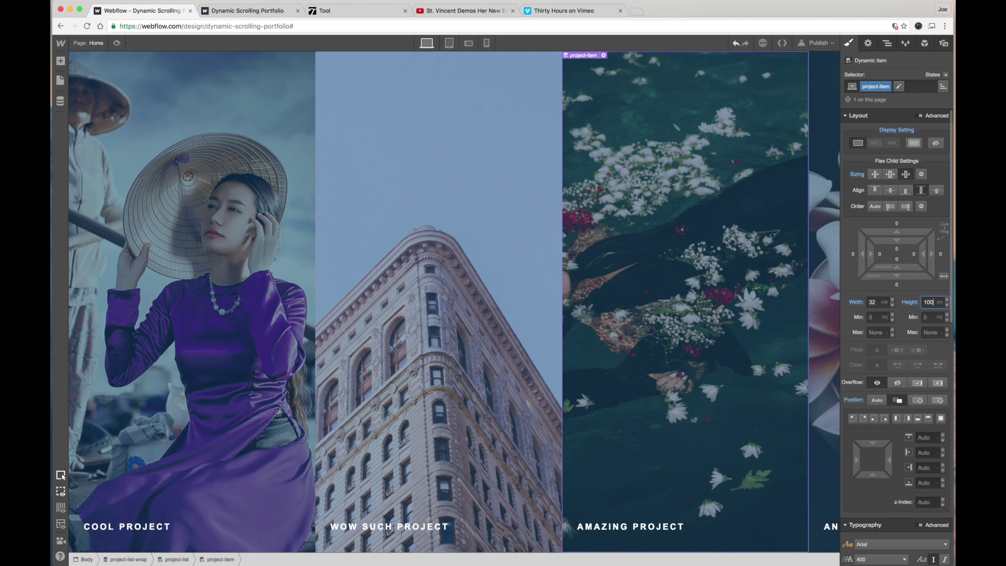
{"action": "scroll", "coordinate": [885, 344], "scroll_direction": "down", "scroll_amount": 3}
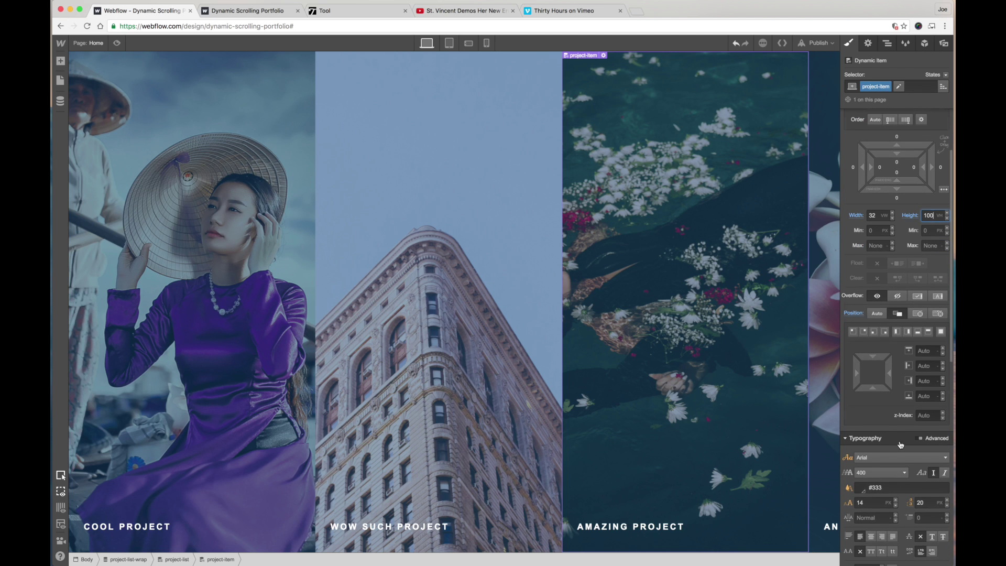
{"action": "scroll", "coordinate": [901, 445], "scroll_direction": "down", "scroll_amount": 15}
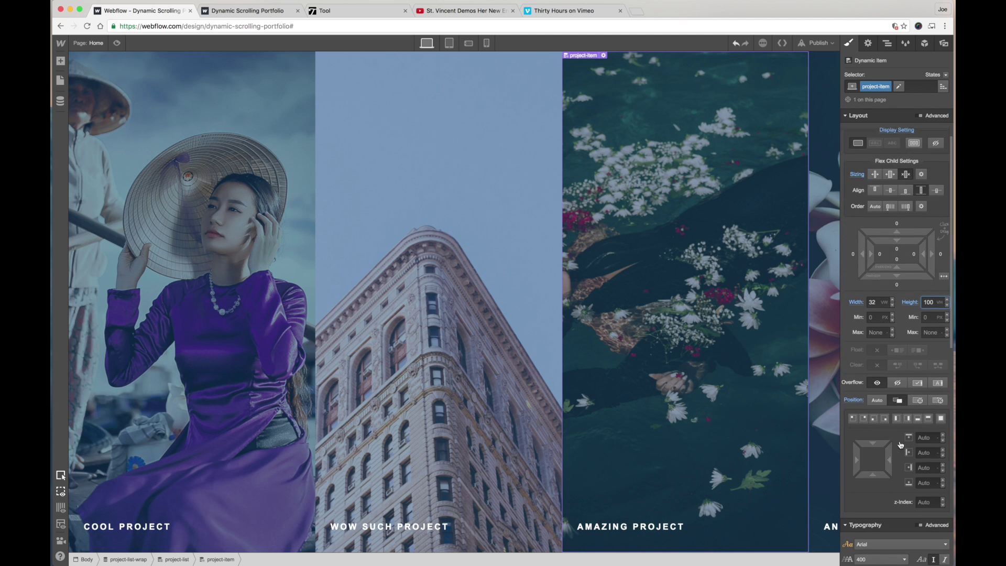
Select project-link, check its styles, then expand it to reveal project-thumbnail and project-meta.
{"action": "left_click", "coordinate": [888, 43]}
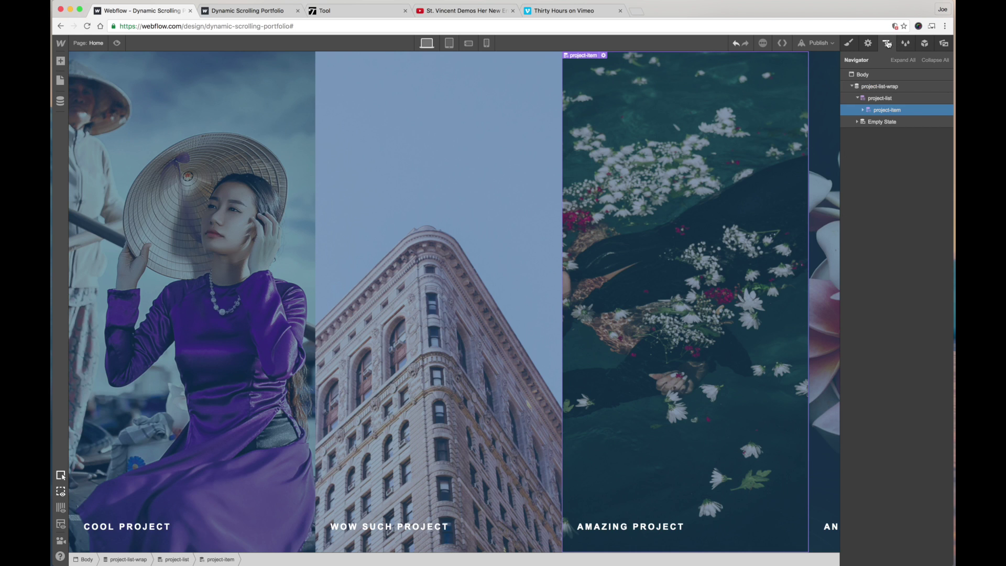
{"action": "left_click", "coordinate": [864, 110]}
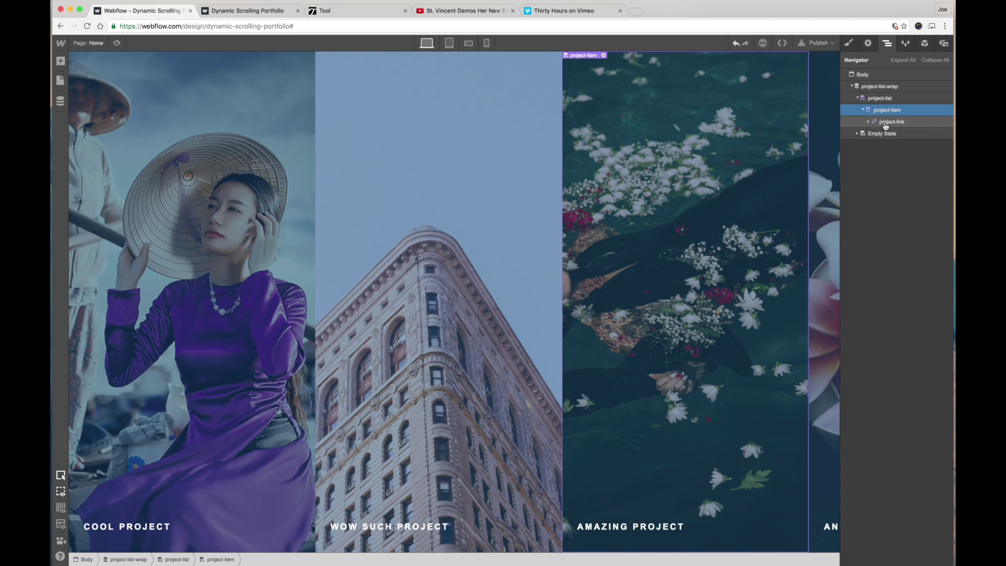
{"action": "left_click", "coordinate": [885, 124]}
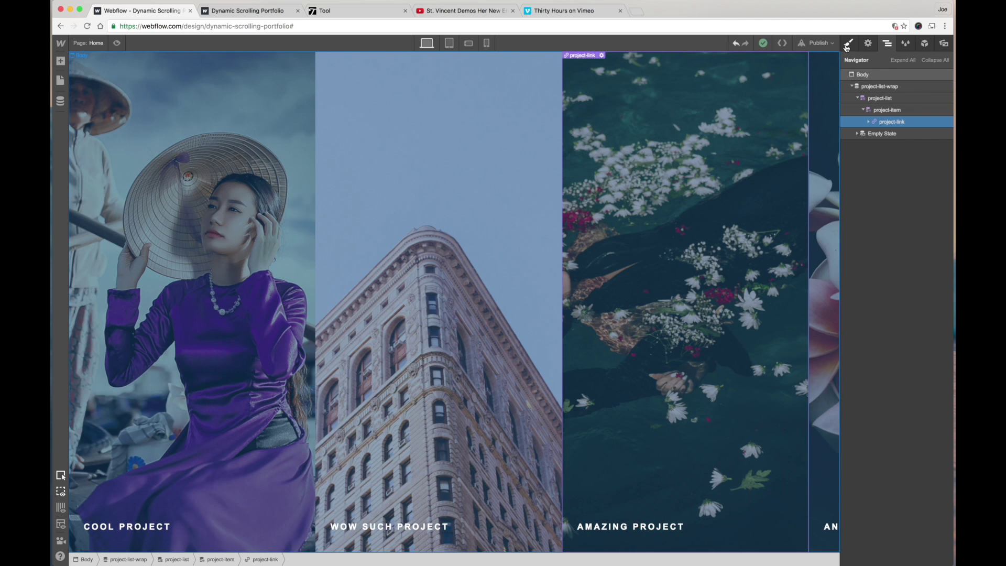
{"action": "left_click", "coordinate": [847, 45]}
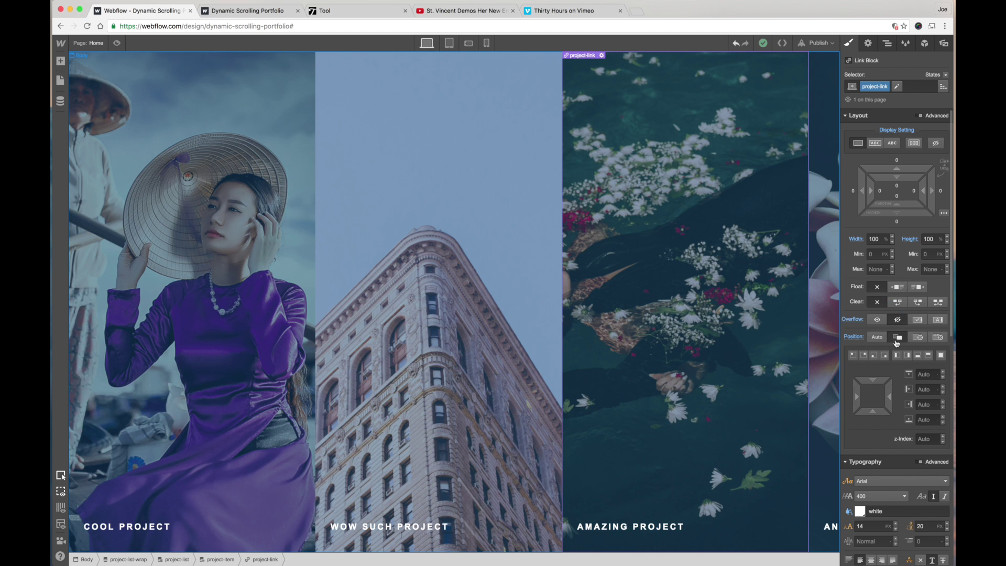
{"action": "scroll", "coordinate": [903, 356], "scroll_direction": "down", "scroll_amount": 5}
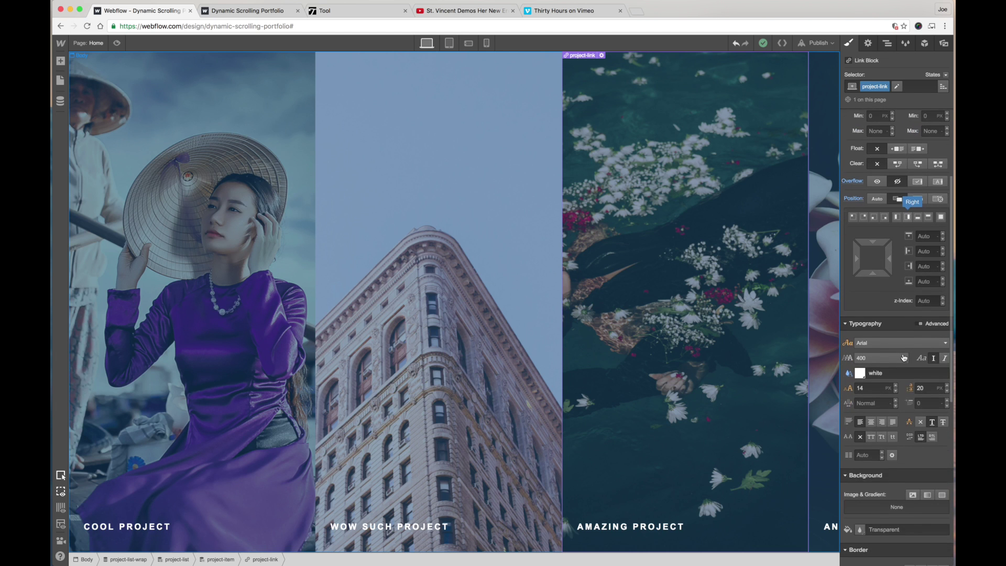
{"action": "scroll", "coordinate": [904, 357], "scroll_direction": "down", "scroll_amount": 3}
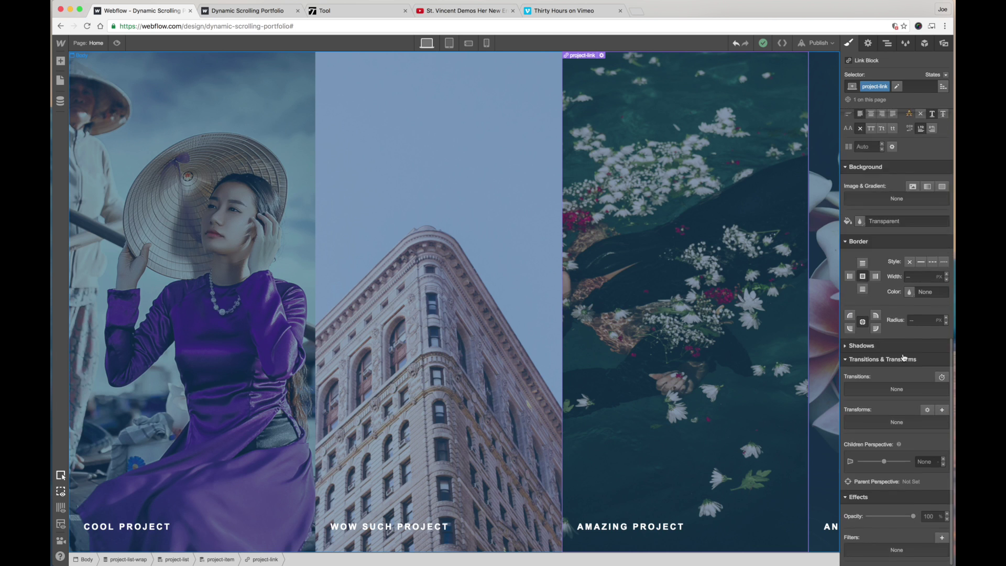
{"action": "left_click", "coordinate": [888, 43]}
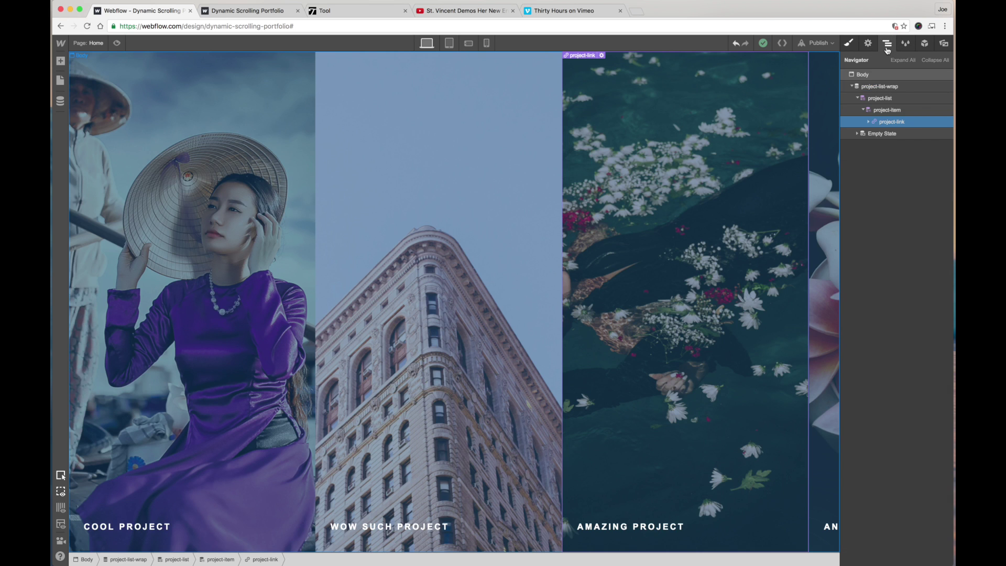
{"action": "left_click", "coordinate": [867, 124]}
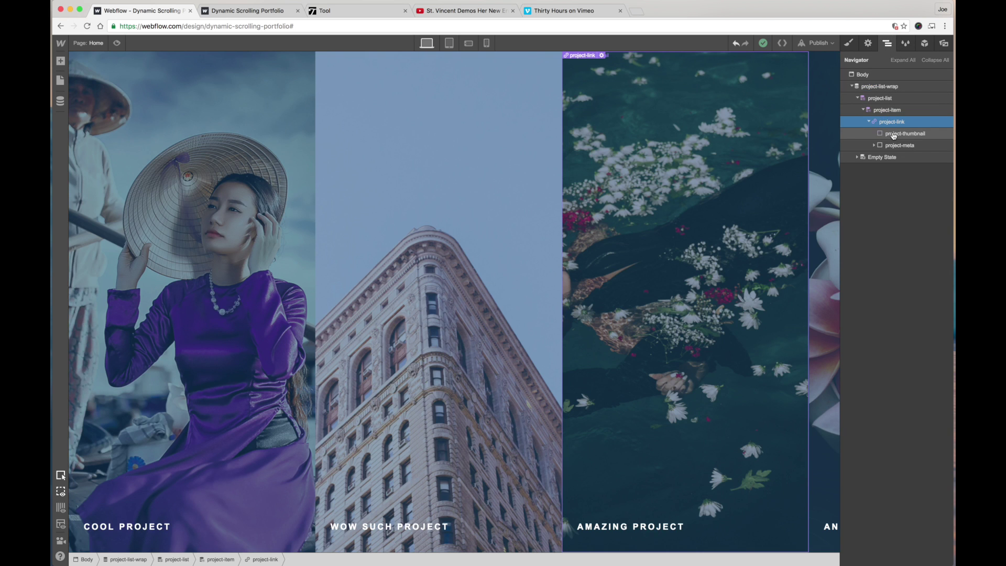
Select project-thumbnail and check its background image in the Style panel.
{"action": "left_click", "coordinate": [894, 135]}
{"action": "left_click", "coordinate": [849, 43]}
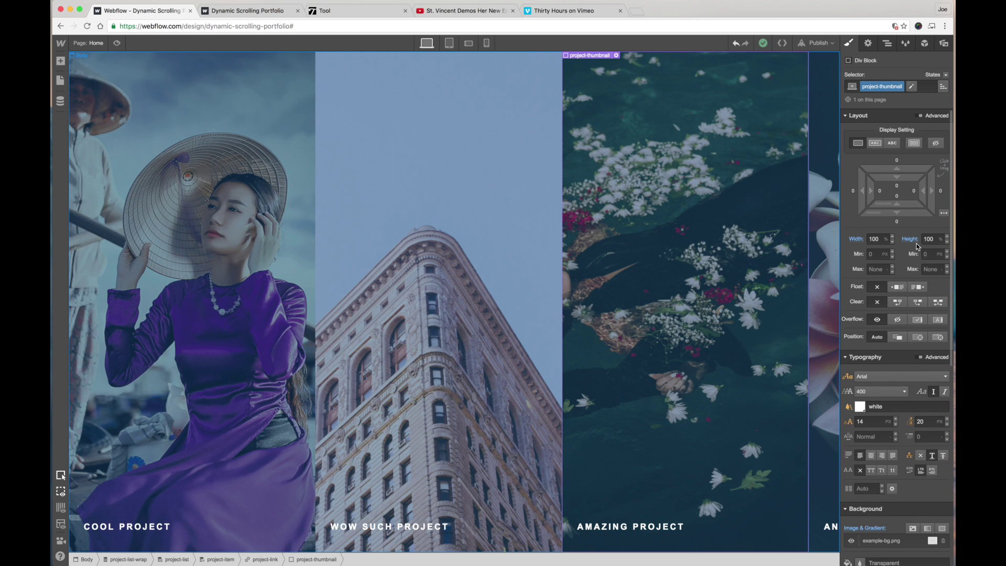
{"action": "scroll", "coordinate": [917, 314], "scroll_direction": "down", "scroll_amount": 3}
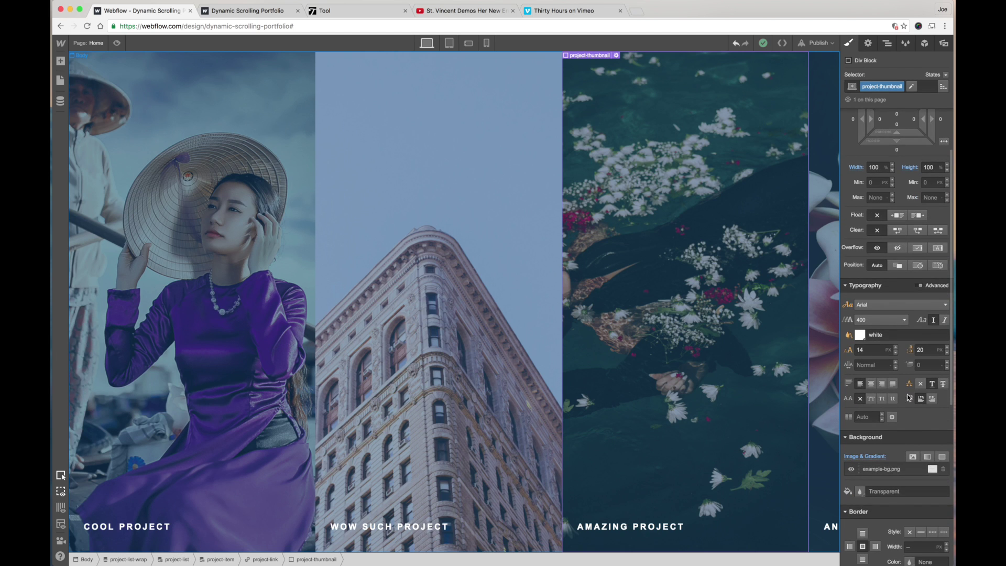
{"action": "left_click", "coordinate": [891, 470]}
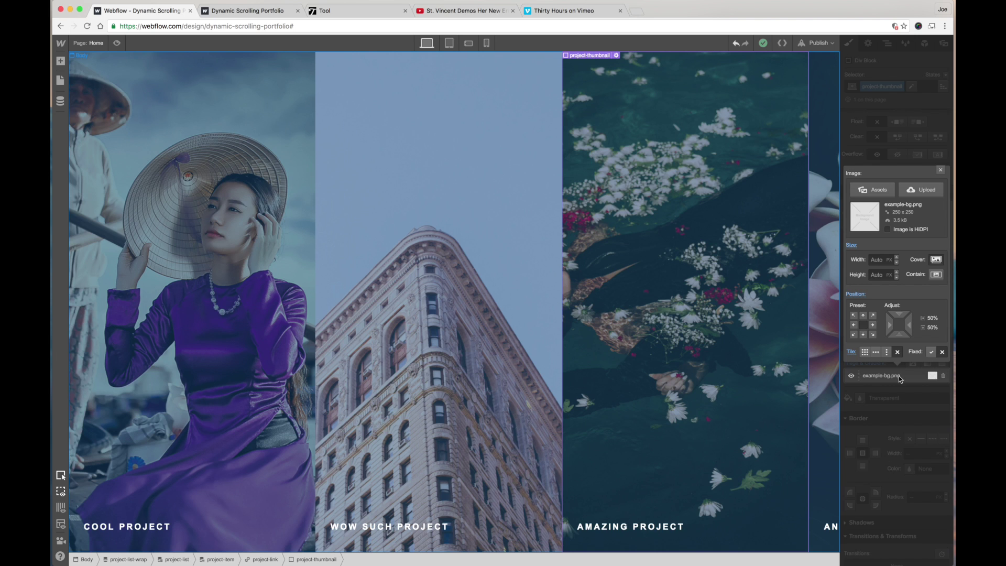
{"action": "key", "text": "Escape"}
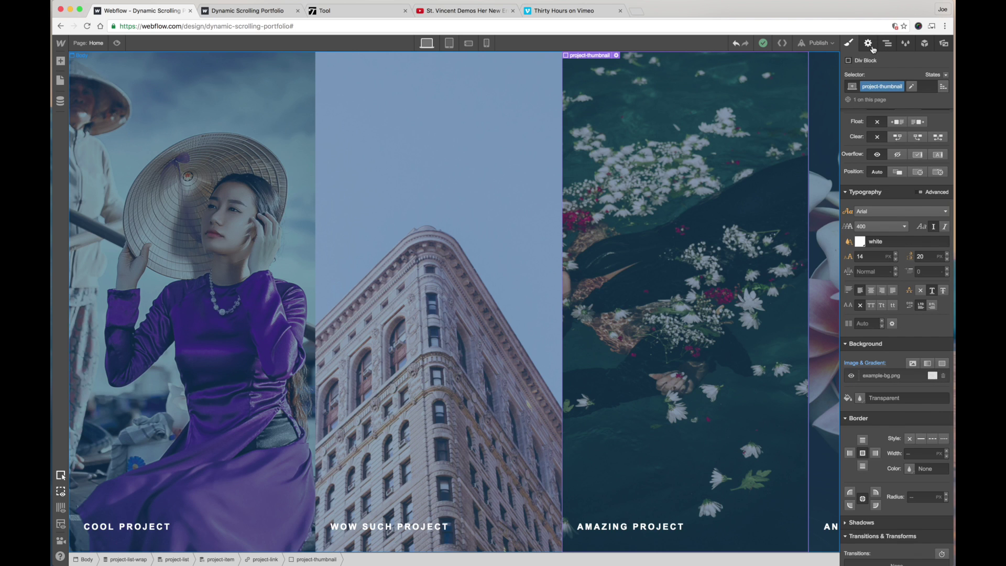
In Settings, set Get BG Image From to the Project Main Image field.
{"action": "left_click", "coordinate": [868, 43]}
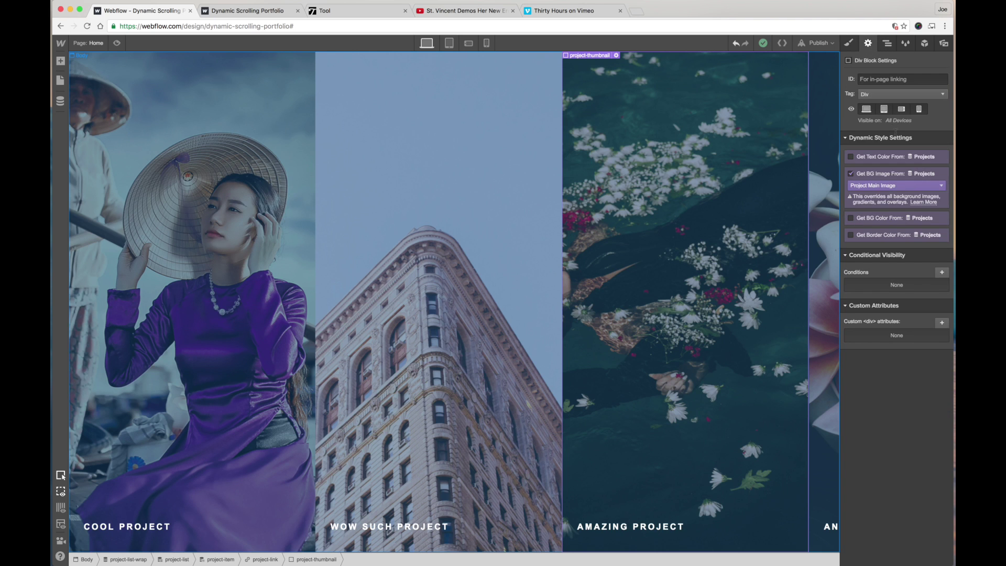
{"action": "left_click", "coordinate": [877, 186]}
{"action": "left_click", "coordinate": [875, 206]}
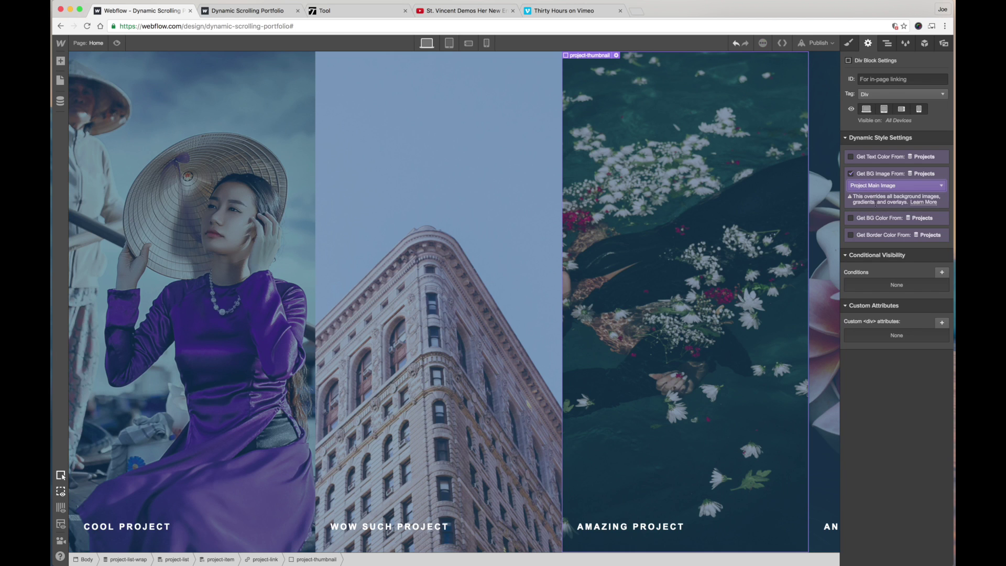
{"action": "left_click", "coordinate": [887, 43]}
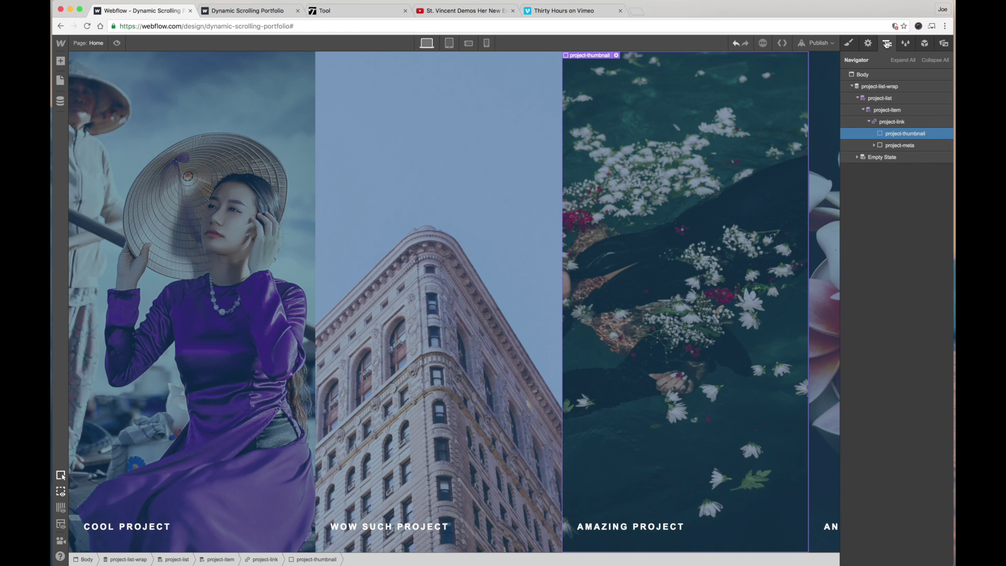
{"action": "left_click", "coordinate": [896, 147]}
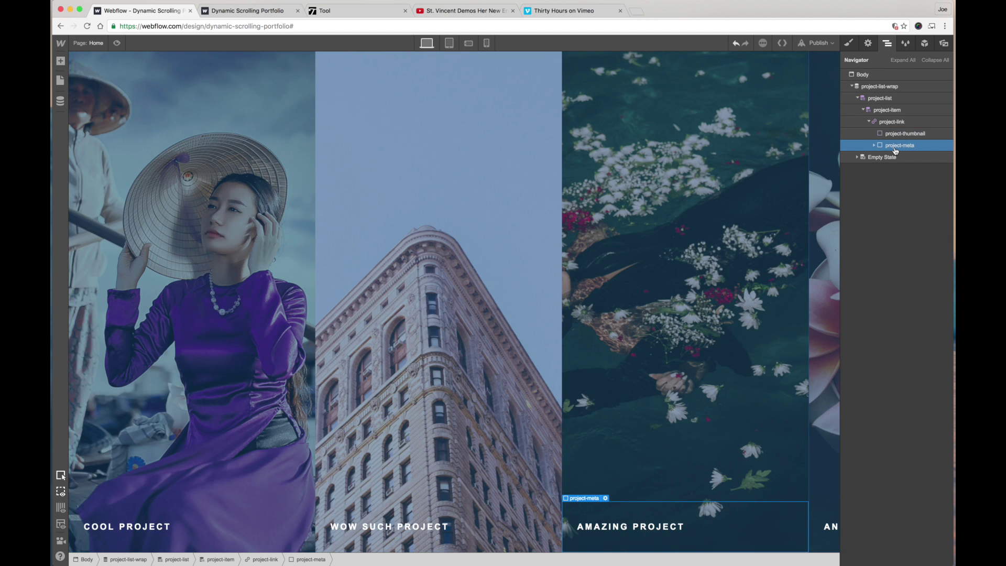
{"action": "left_click", "coordinate": [849, 43]}
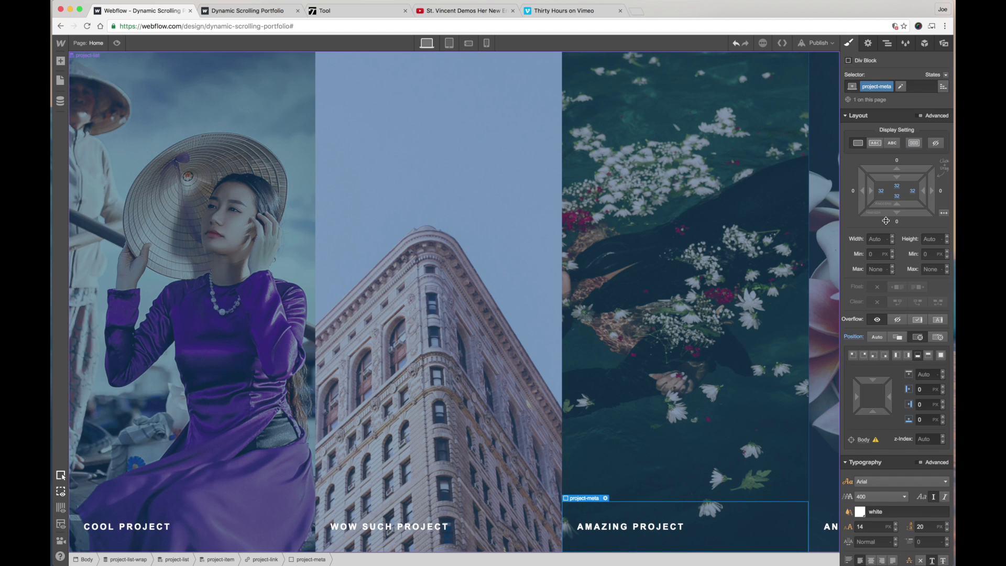
{"action": "left_click", "coordinate": [721, 460]}
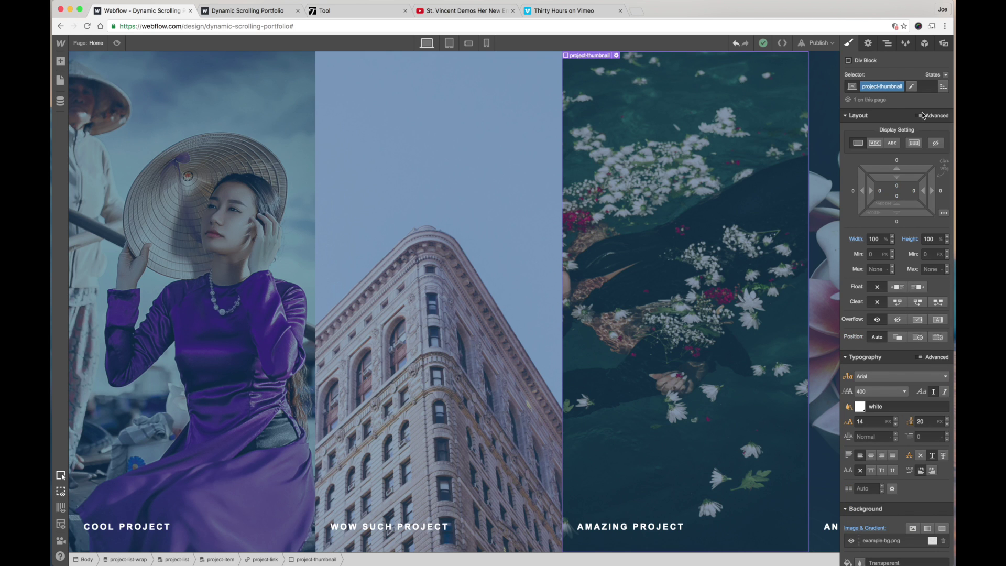
{"action": "left_click", "coordinate": [887, 45]}
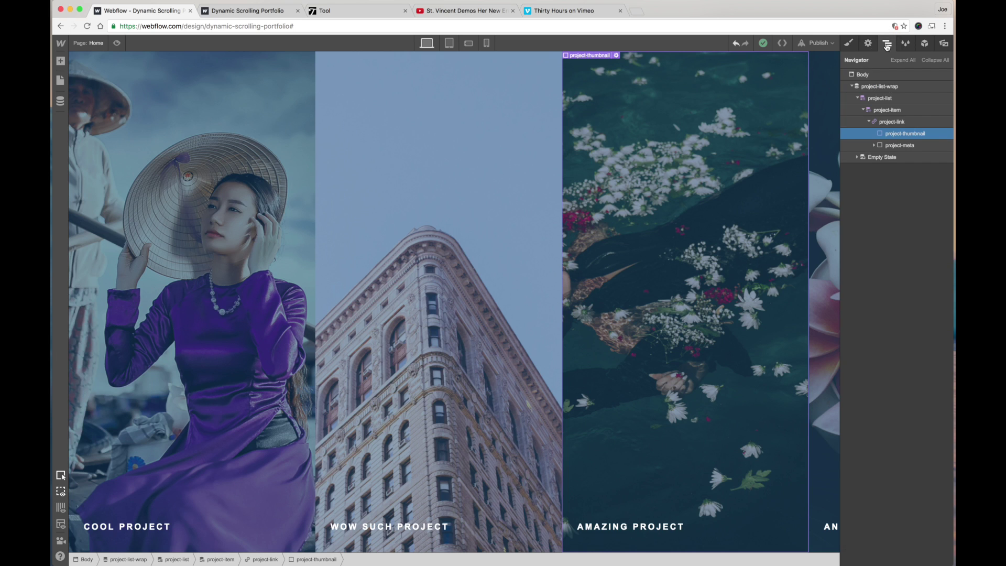
{"action": "left_click", "coordinate": [898, 123]}
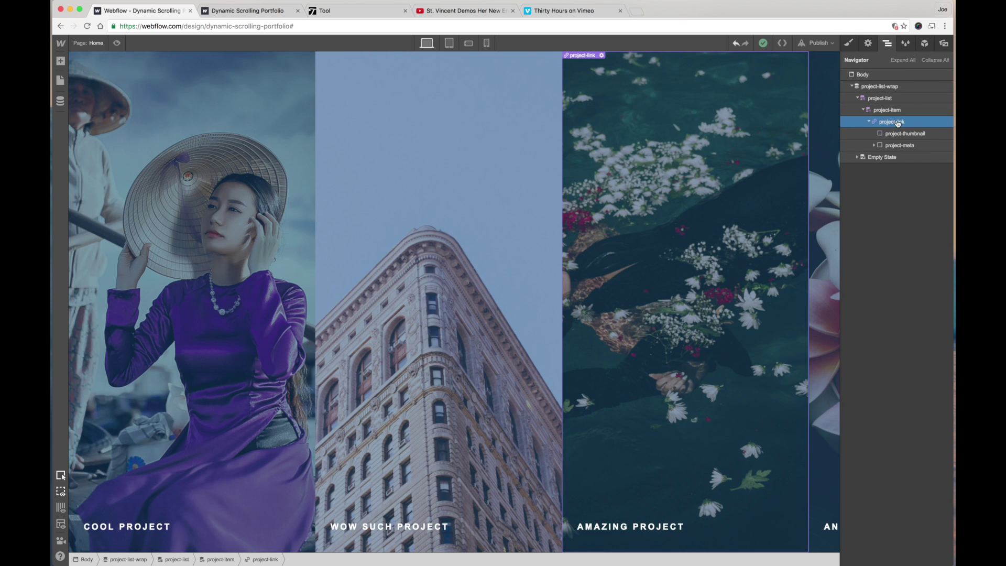
{"action": "left_click", "coordinate": [849, 44]}
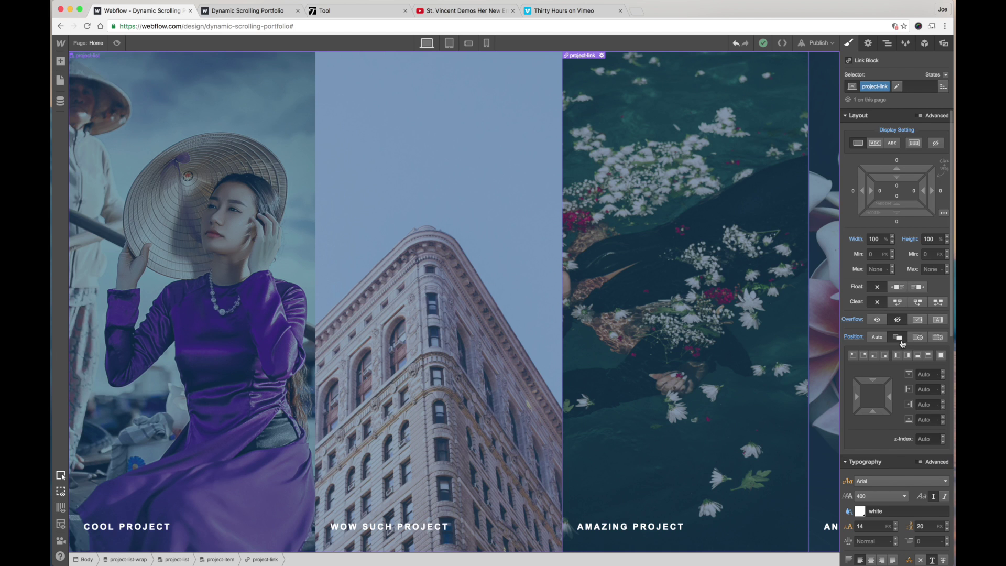
{"action": "left_click", "coordinate": [886, 46]}
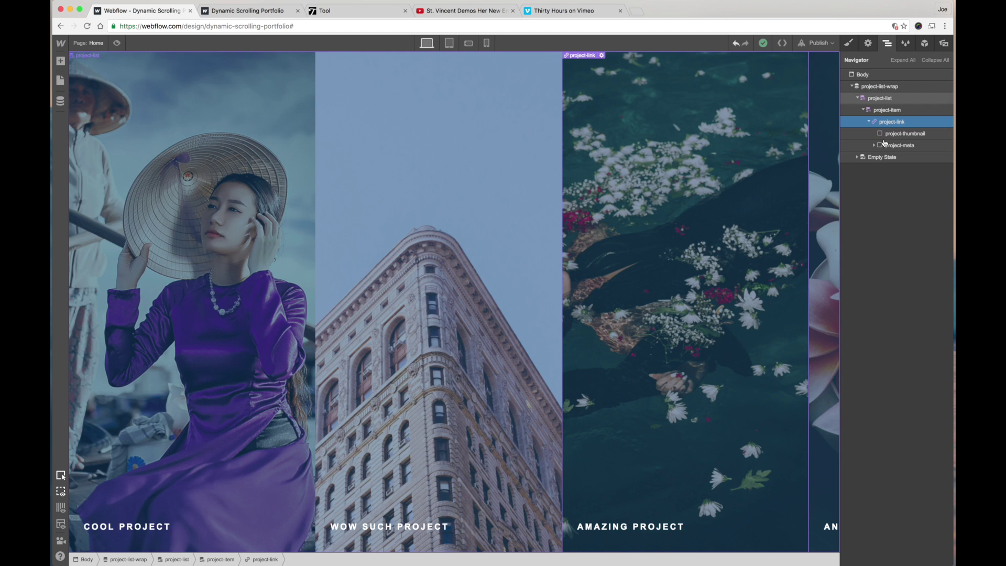
{"action": "left_click", "coordinate": [900, 145]}
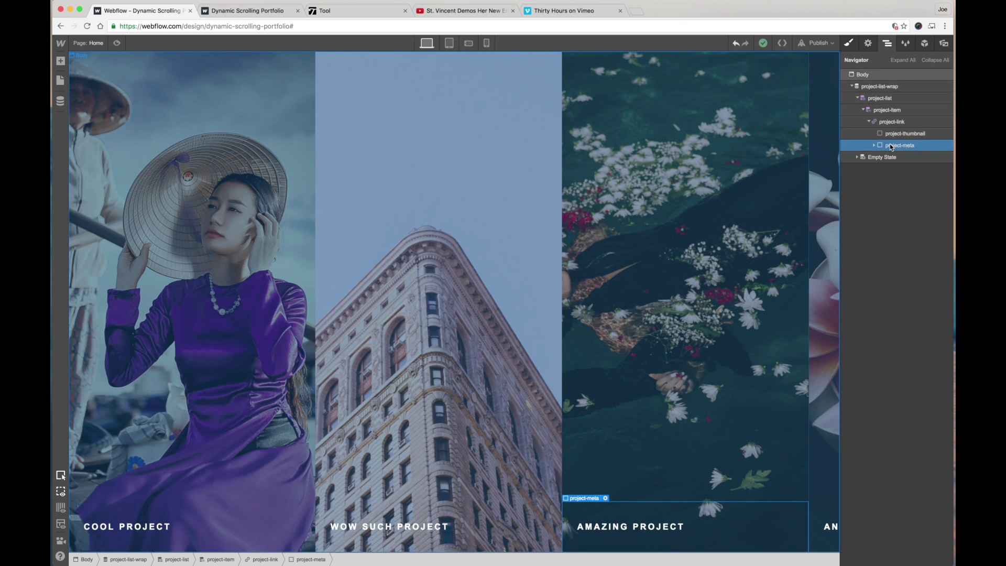
{"action": "key", "text": "s"}
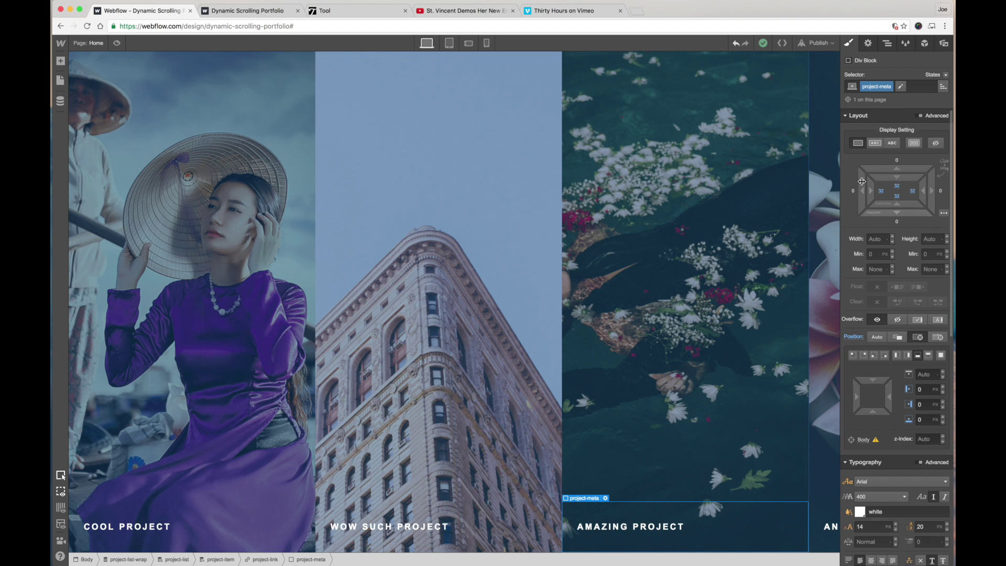
{"action": "left_click", "coordinate": [615, 532]}
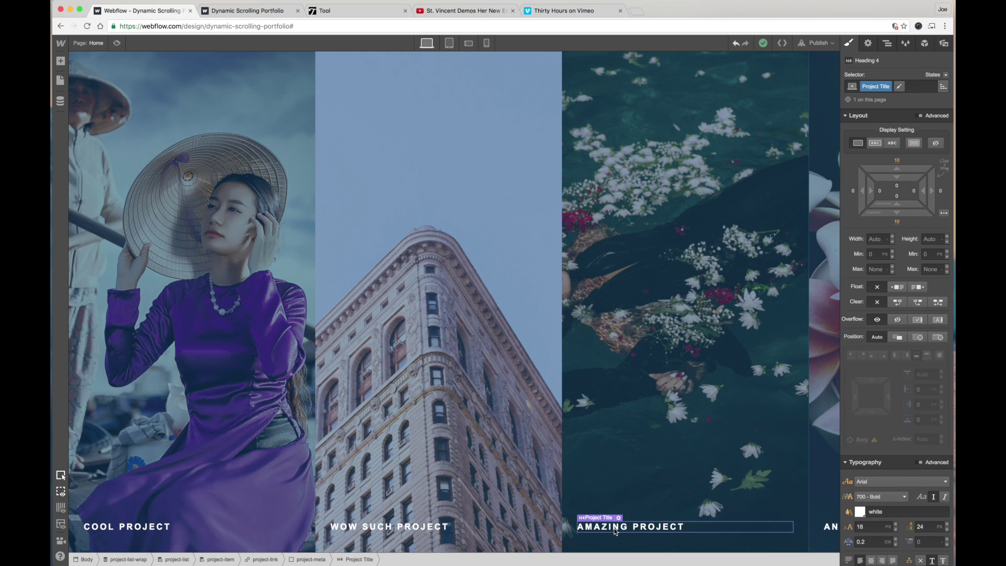
{"action": "left_click", "coordinate": [888, 46]}
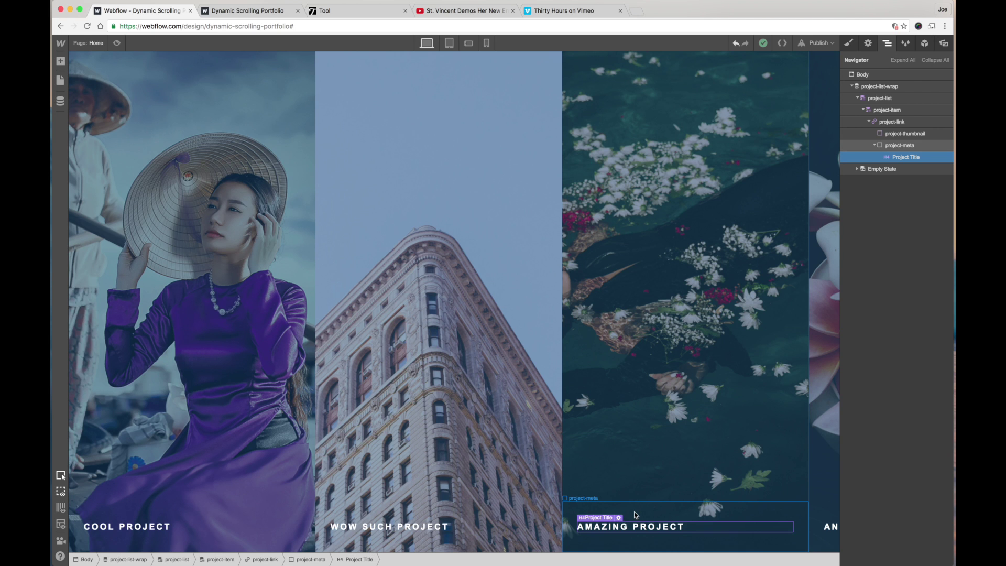
{"action": "left_click", "coordinate": [856, 88]}
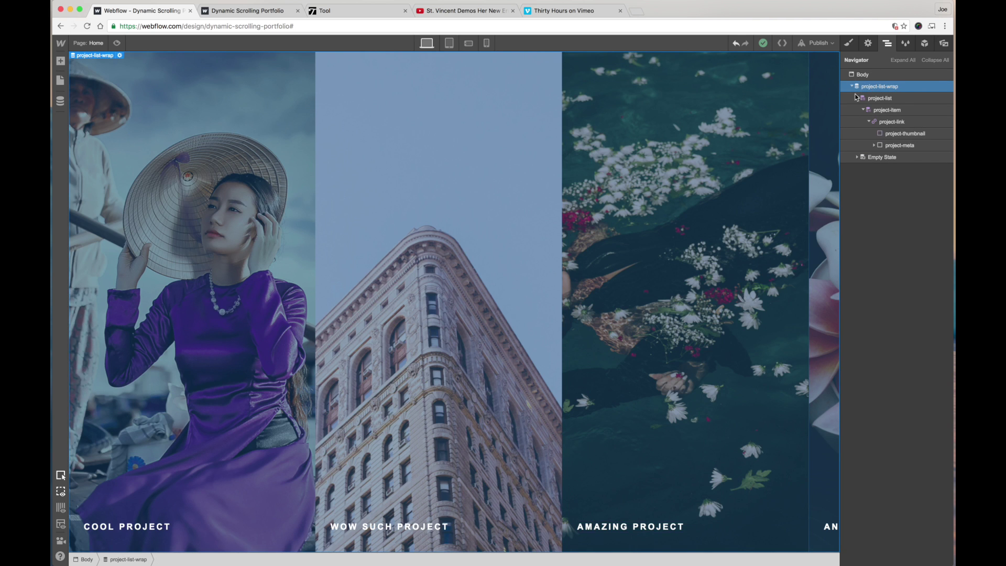
{"action": "left_click", "coordinate": [894, 122]}
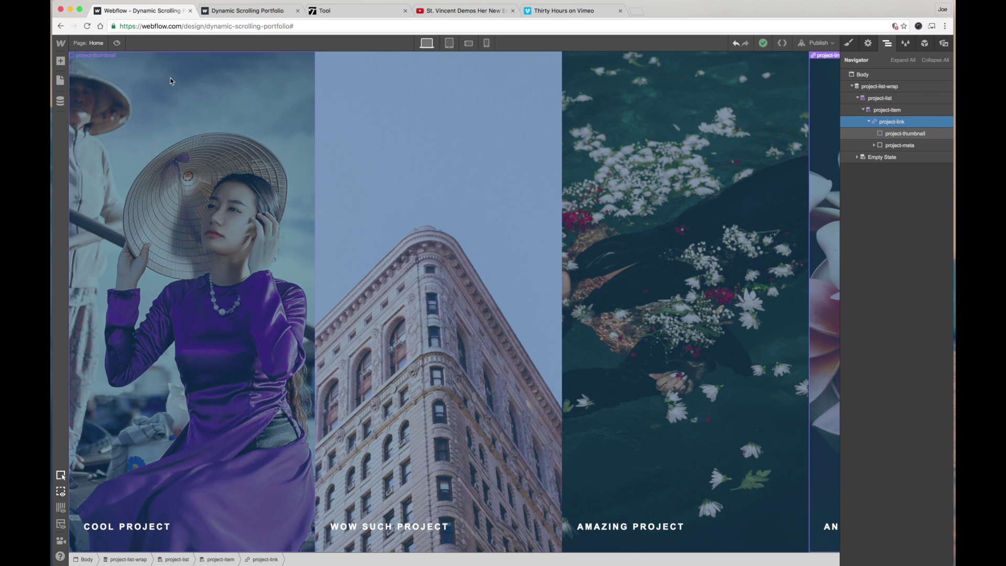
{"action": "left_click", "coordinate": [116, 42]}
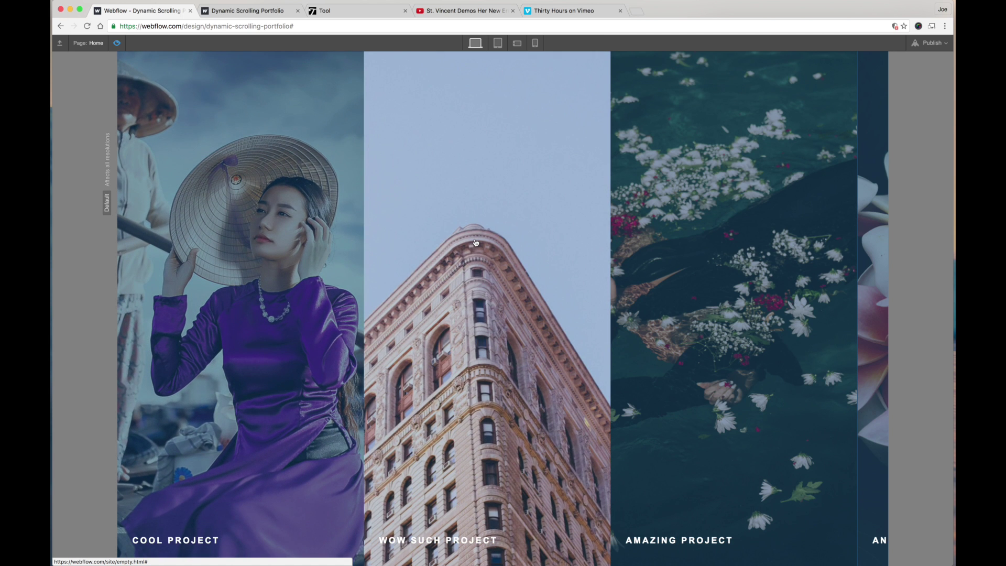
{"action": "scroll", "coordinate": [682, 294], "scroll_direction": "right", "scroll_amount": 5}
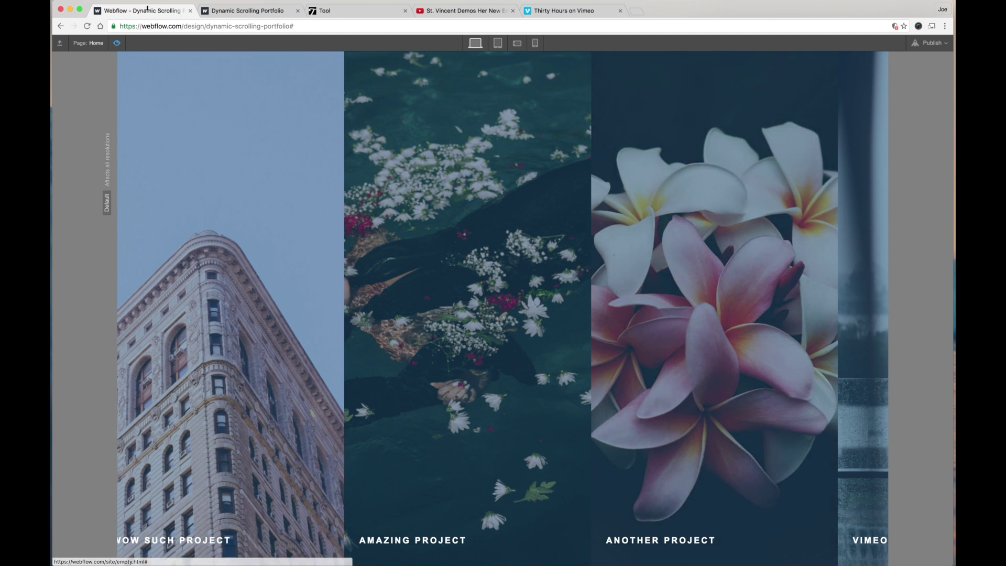
{"action": "left_click", "coordinate": [117, 46]}
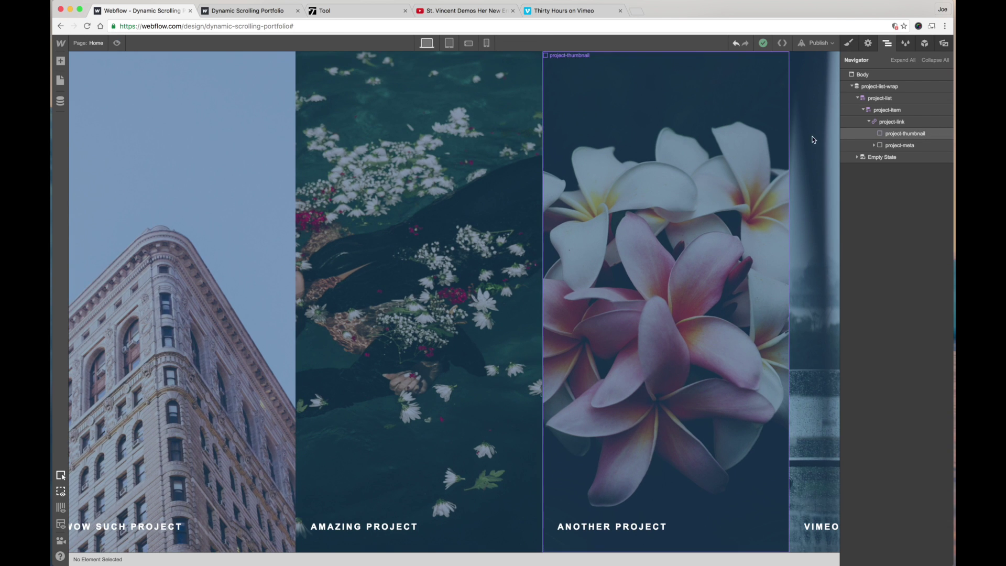
{"action": "left_click", "coordinate": [897, 124]}
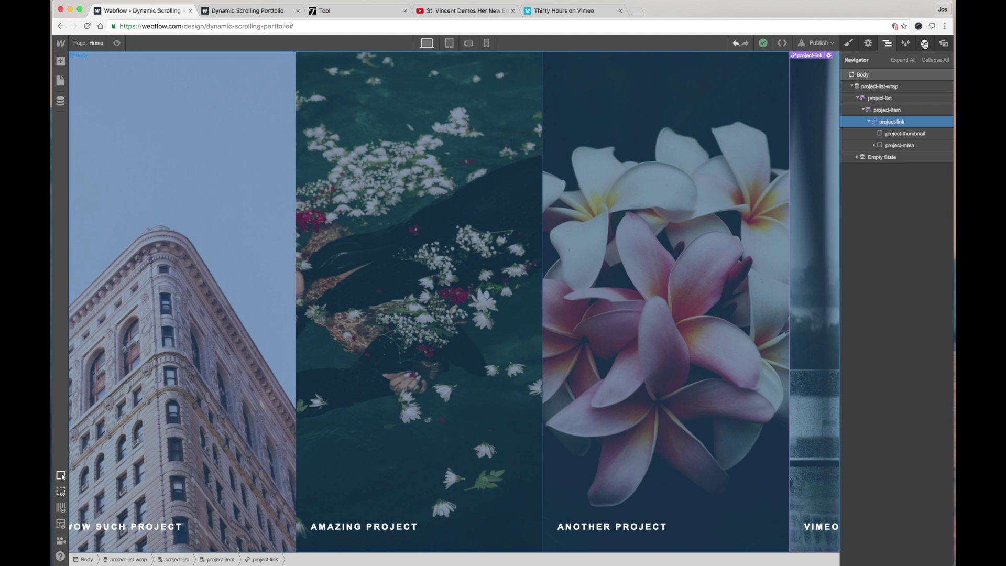
{"action": "left_click", "coordinate": [925, 46]}
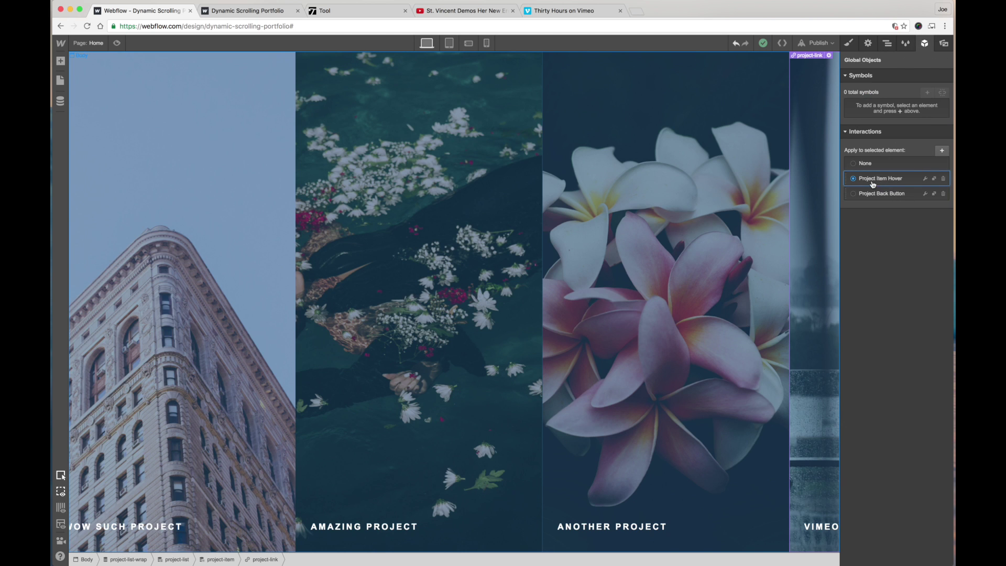
Open the Hover trigger of the Project Item Hover interaction for editing.
{"action": "left_click", "coordinate": [925, 181]}
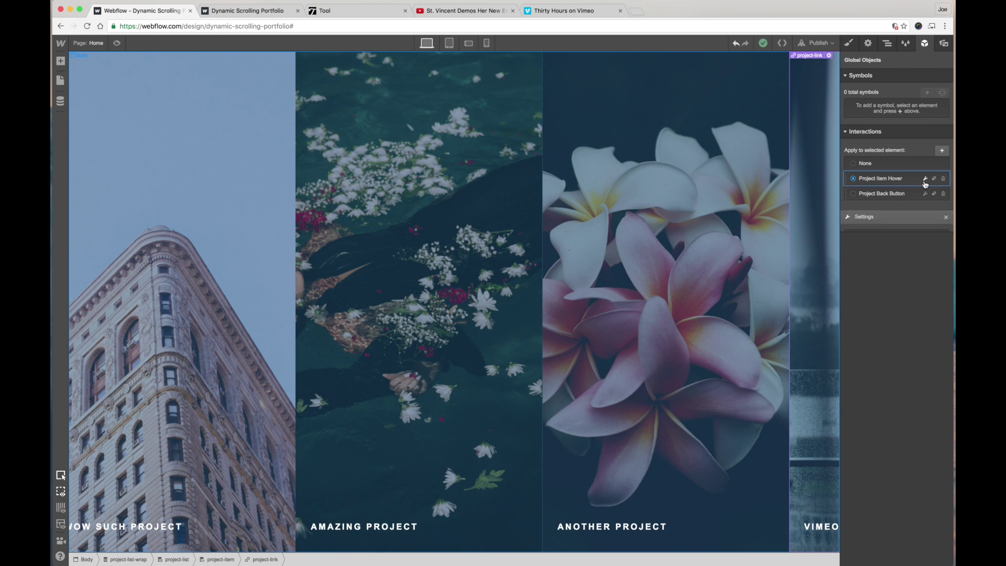
{"action": "left_click", "coordinate": [866, 239]}
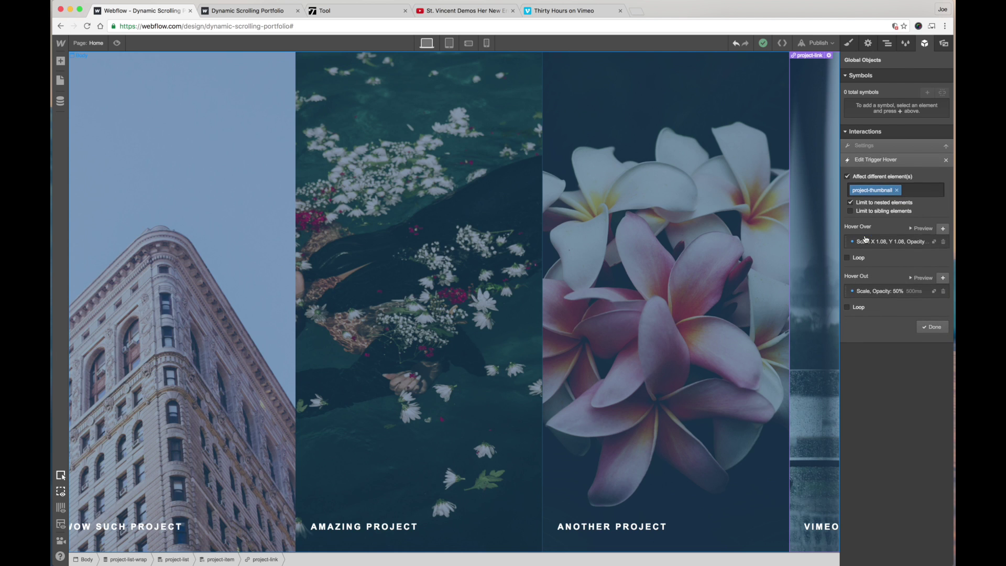
{"action": "left_click", "coordinate": [949, 164]}
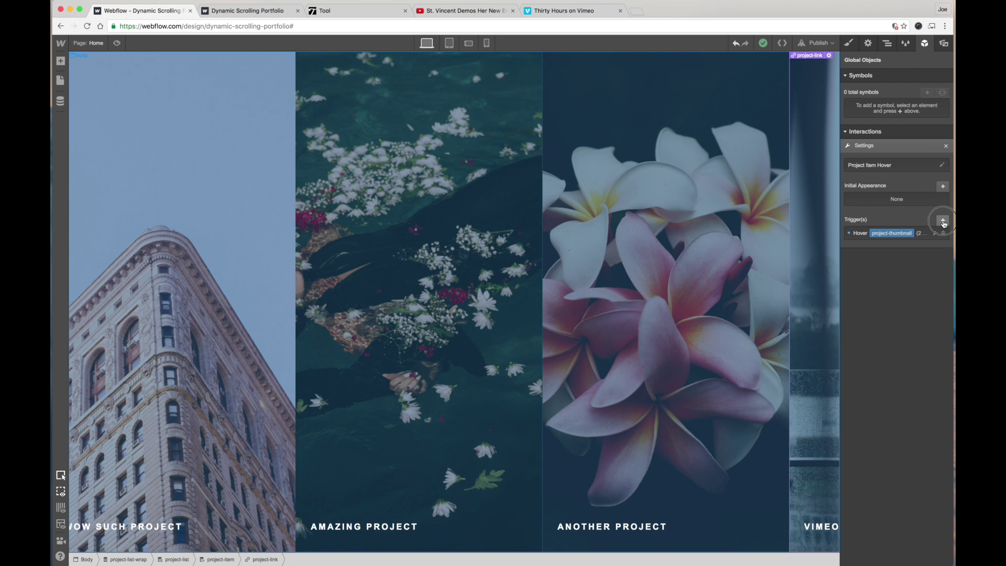
{"action": "left_click", "coordinate": [943, 221]}
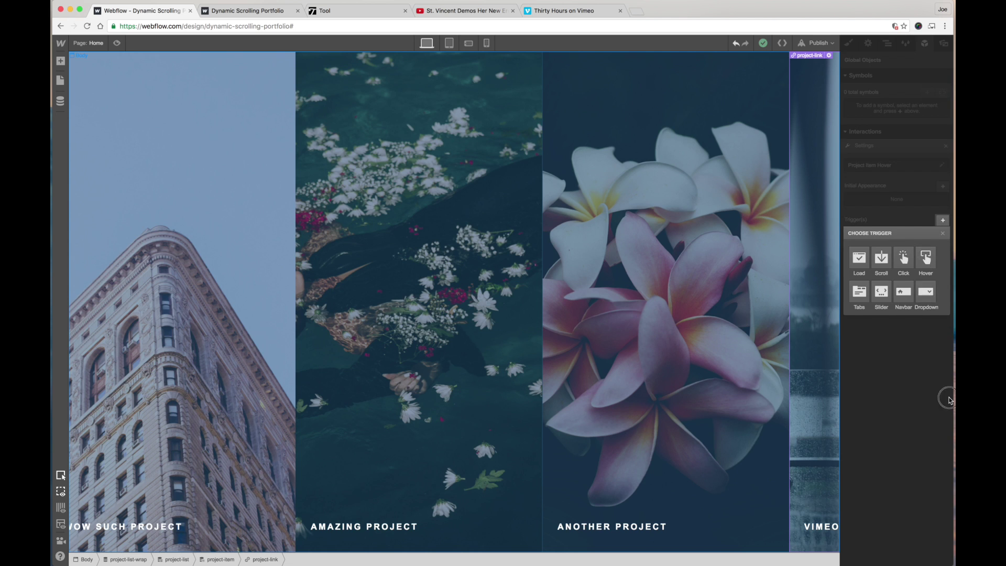
{"action": "left_click", "coordinate": [947, 398]}
{"action": "left_click", "coordinate": [881, 235]}
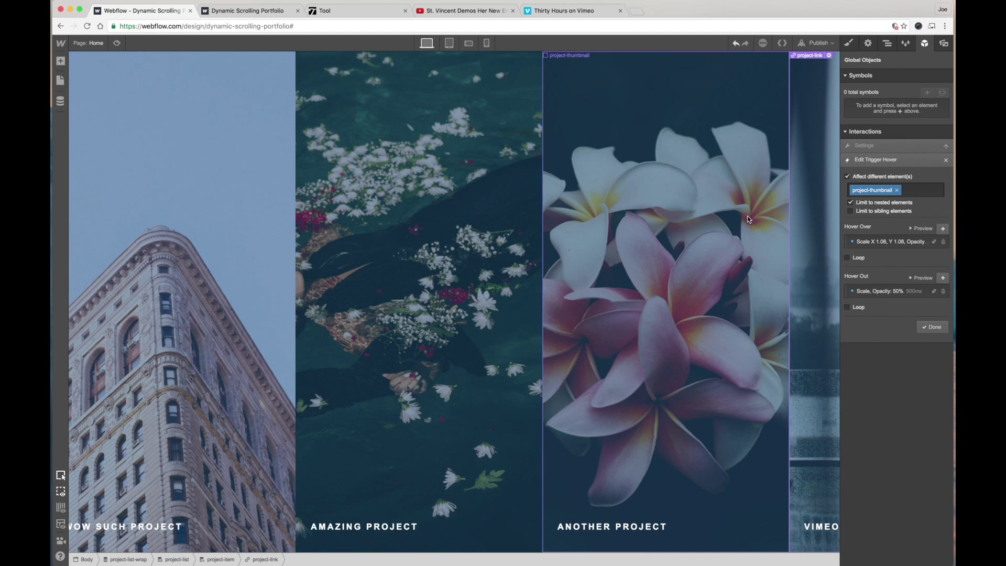
Review the Hover Over scale step and the Hover Out step with 50% opacity.
{"action": "left_click", "coordinate": [875, 248]}
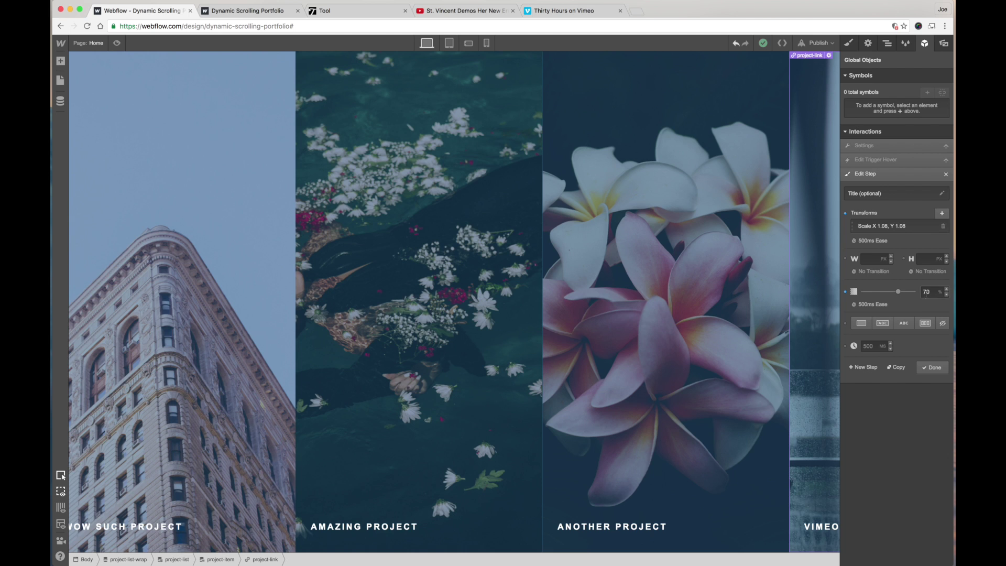
{"action": "left_click", "coordinate": [933, 367]}
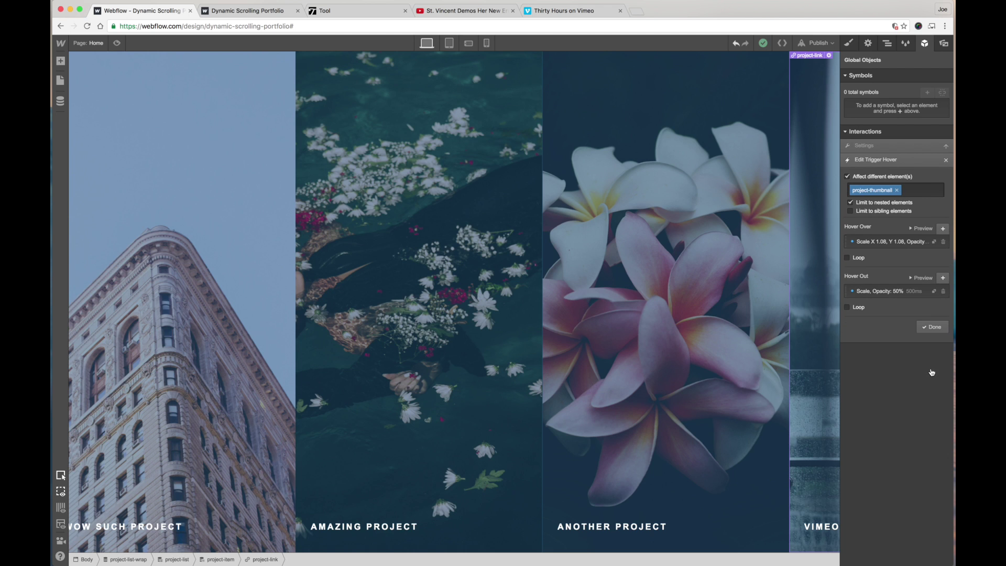
{"action": "left_click", "coordinate": [887, 291]}
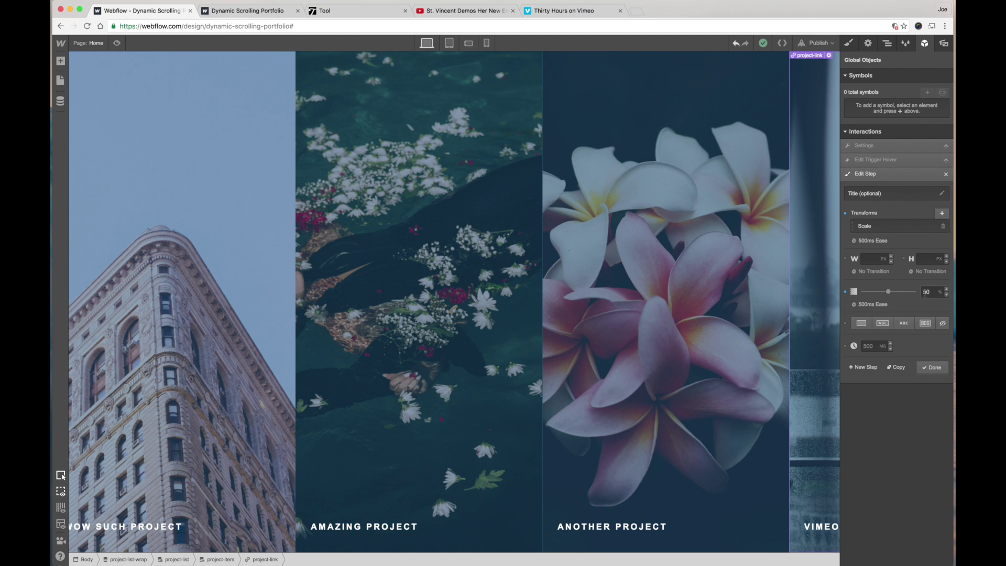
{"action": "left_click", "coordinate": [888, 234]}
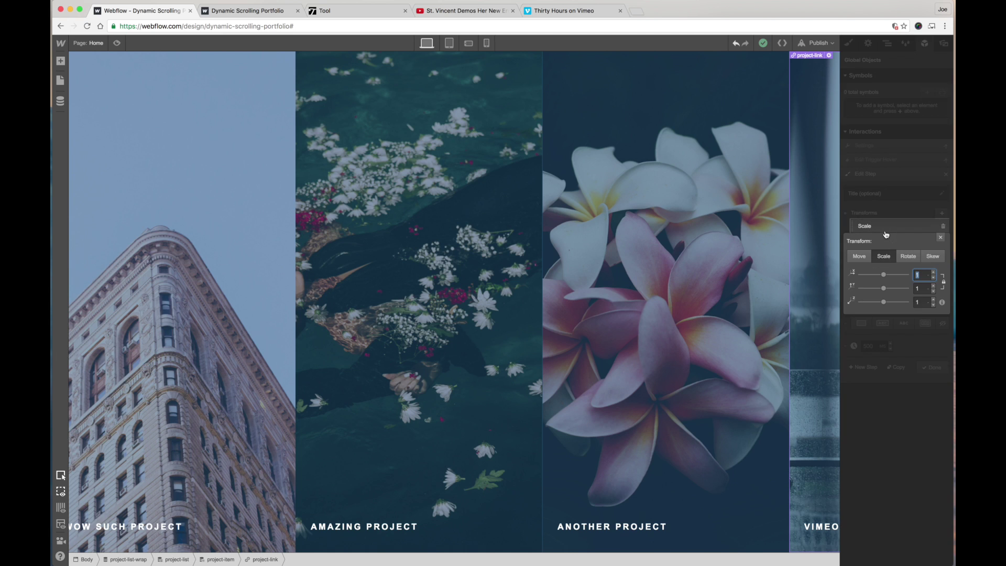
{"action": "left_click", "coordinate": [915, 362]}
{"action": "left_click", "coordinate": [929, 368]}
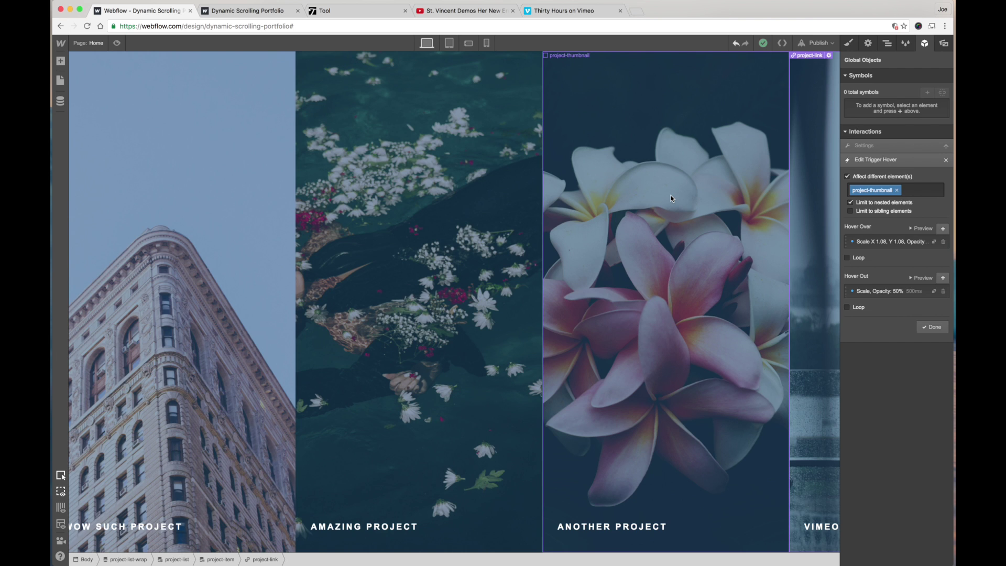
Turn off Limit to nested elements, confirm, and preview the hover effect.
{"action": "left_click", "coordinate": [863, 204]}
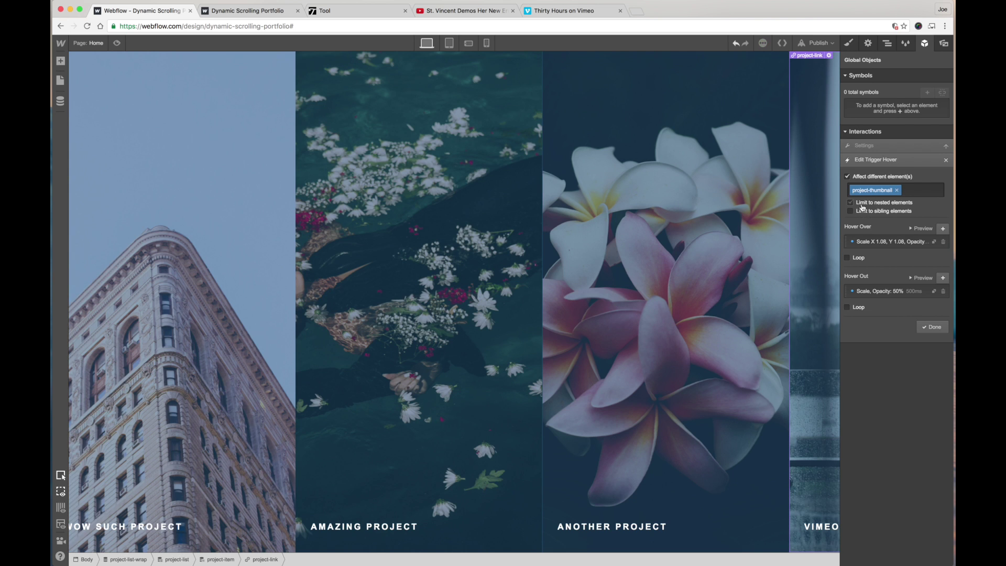
{"action": "left_click", "coordinate": [935, 328]}
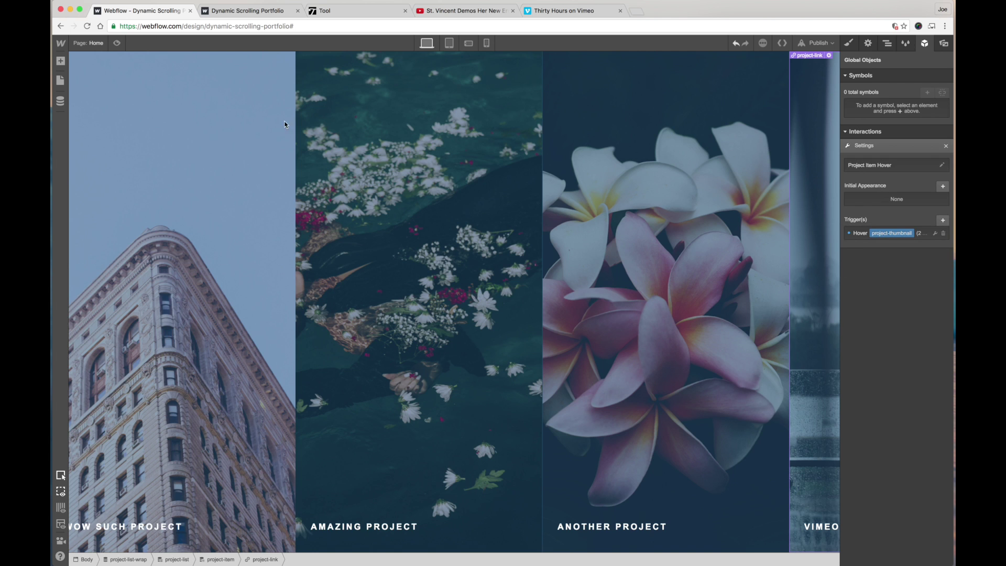
{"action": "left_click", "coordinate": [117, 43]}
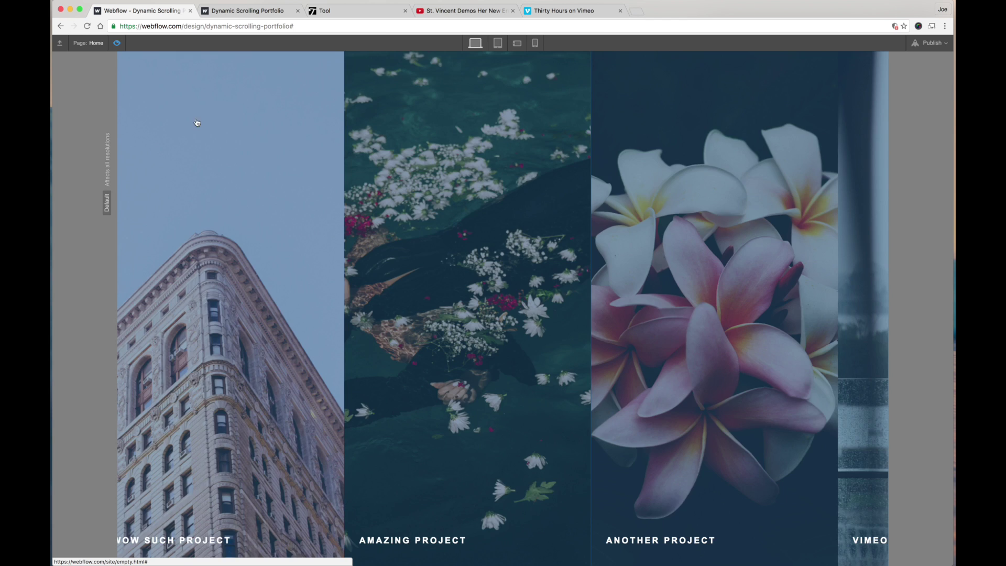
{"action": "left_click", "coordinate": [116, 43]}
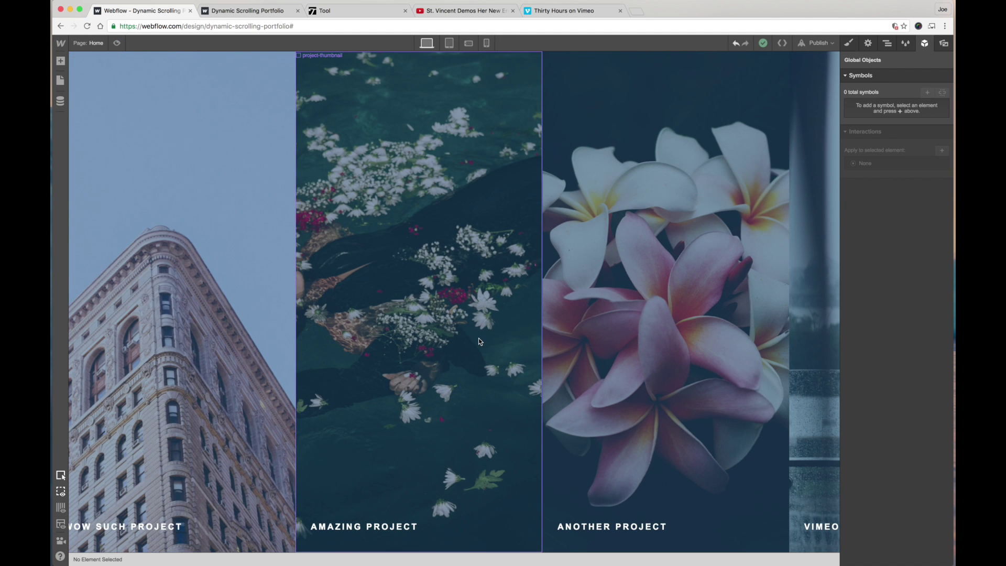
Re-enable Limit to nested elements on the hover trigger, confirm, and close the interaction settings.
{"action": "left_click", "coordinate": [259, 521]}
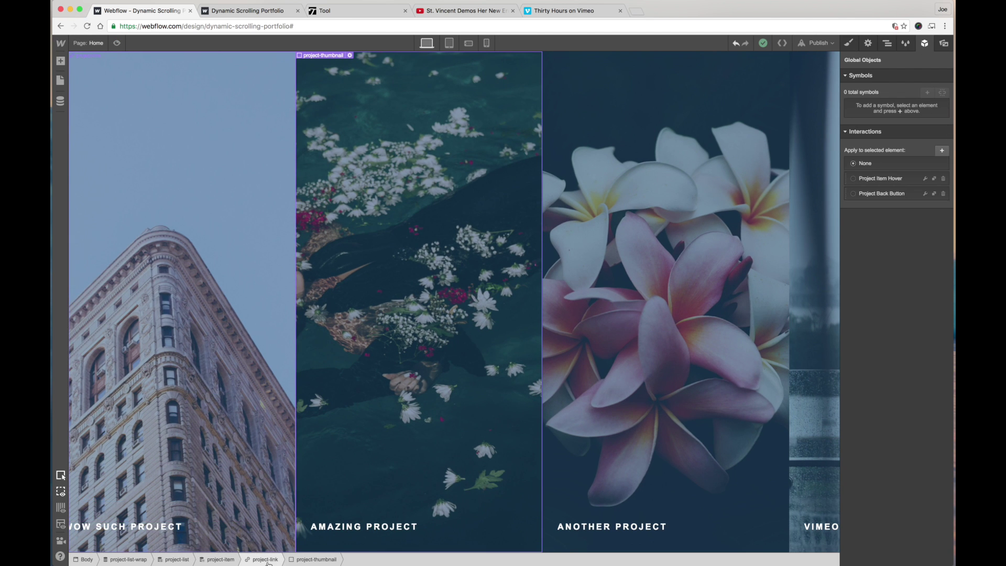
{"action": "left_click", "coordinate": [926, 179]}
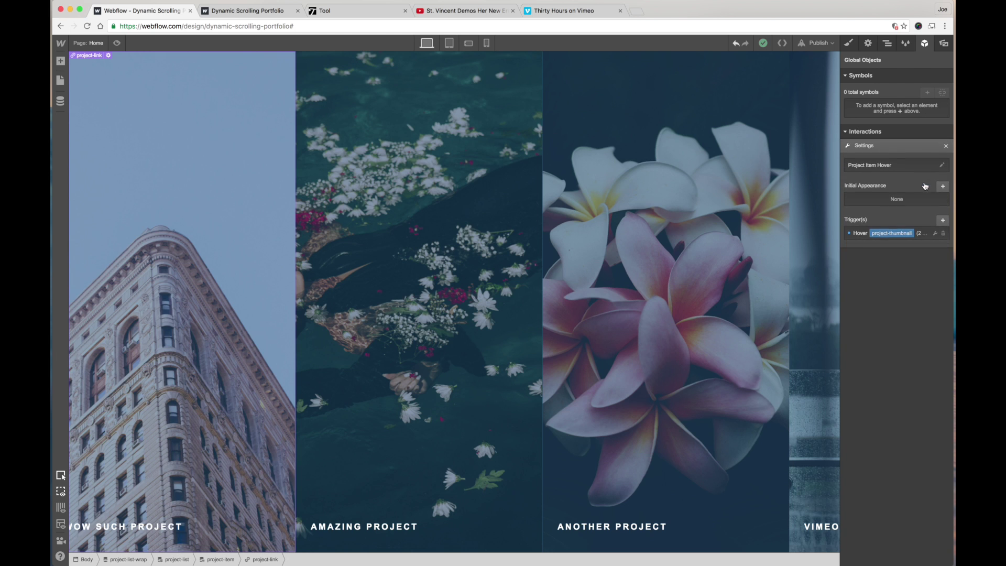
{"action": "left_click", "coordinate": [876, 235]}
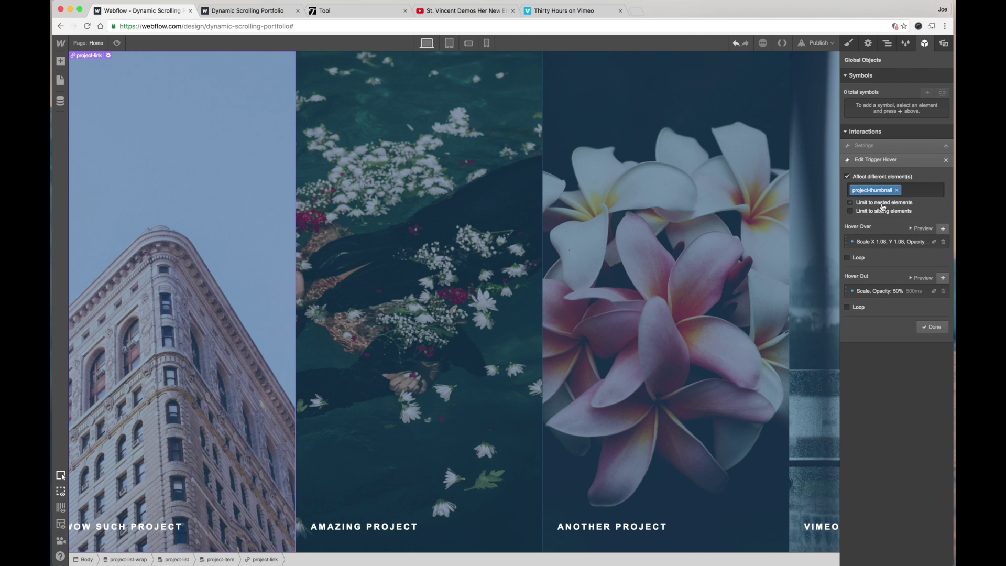
{"action": "left_click", "coordinate": [883, 204]}
{"action": "left_click", "coordinate": [931, 328]}
{"action": "left_click", "coordinate": [947, 146]}
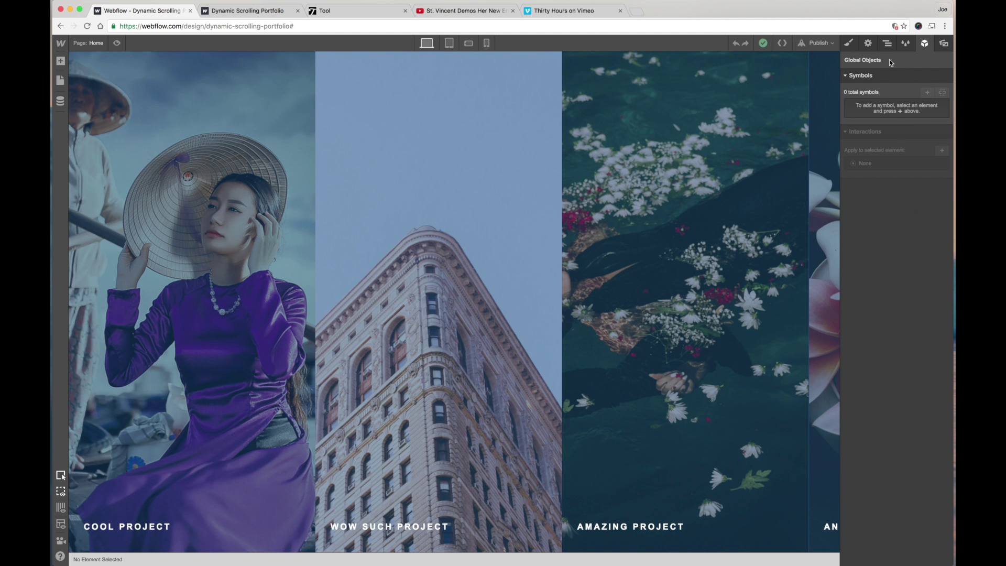
{"action": "left_click", "coordinate": [888, 44]}
Select project-list and view it at the Tablet portrait breakpoint with its flex styles.
{"action": "left_click", "coordinate": [863, 87]}
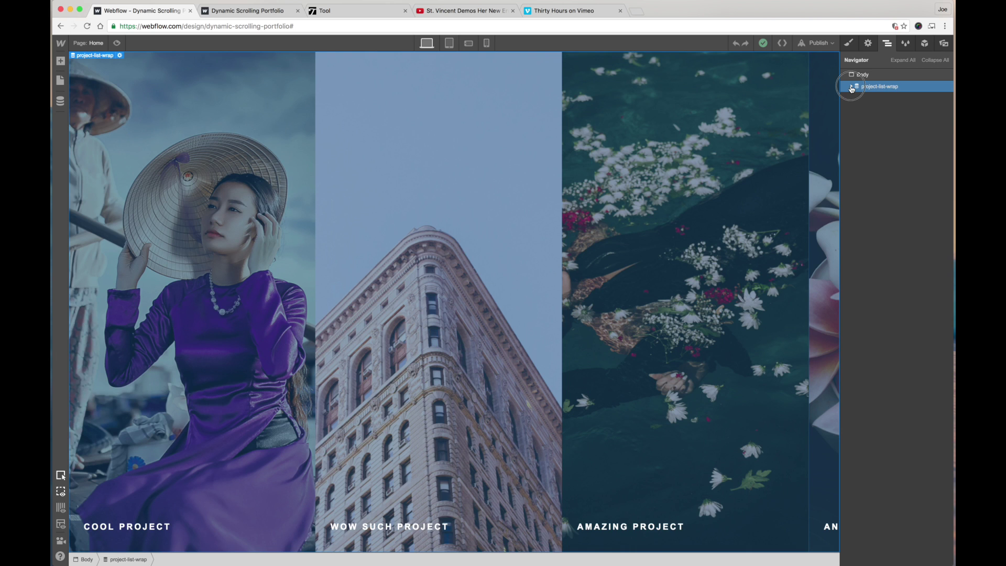
{"action": "left_click", "coordinate": [877, 100]}
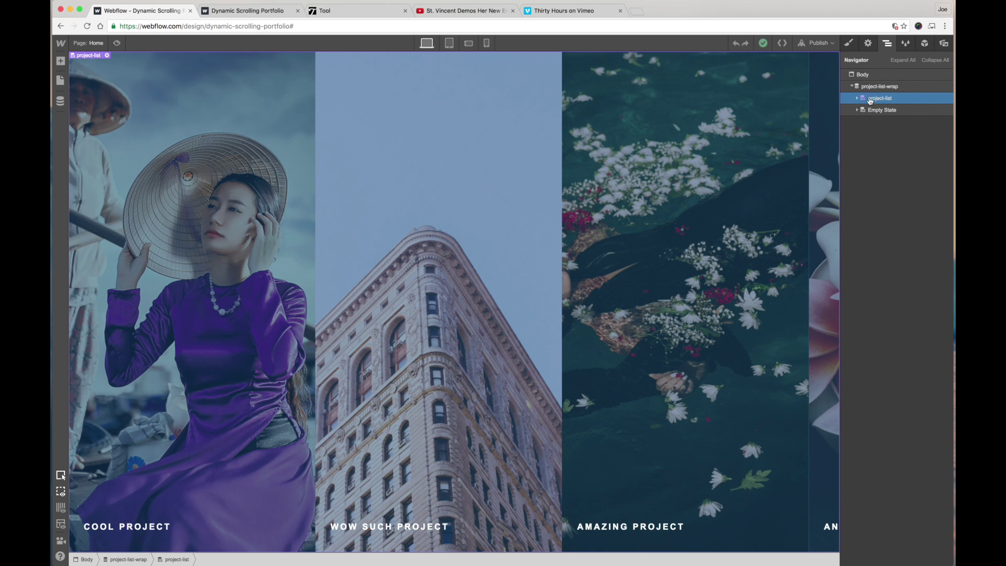
{"action": "left_click", "coordinate": [449, 43]}
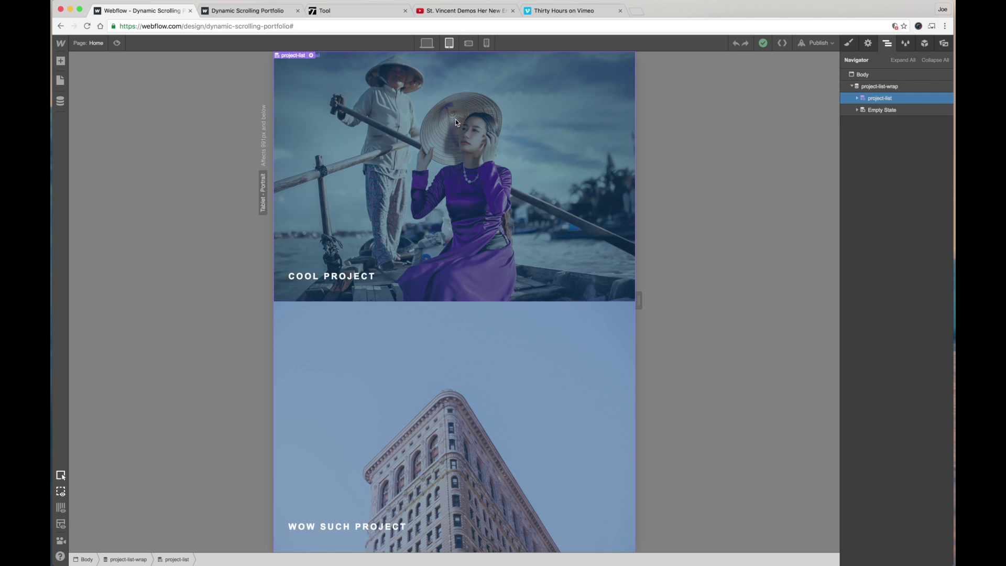
{"action": "scroll", "coordinate": [481, 174], "scroll_direction": "down", "scroll_amount": 10}
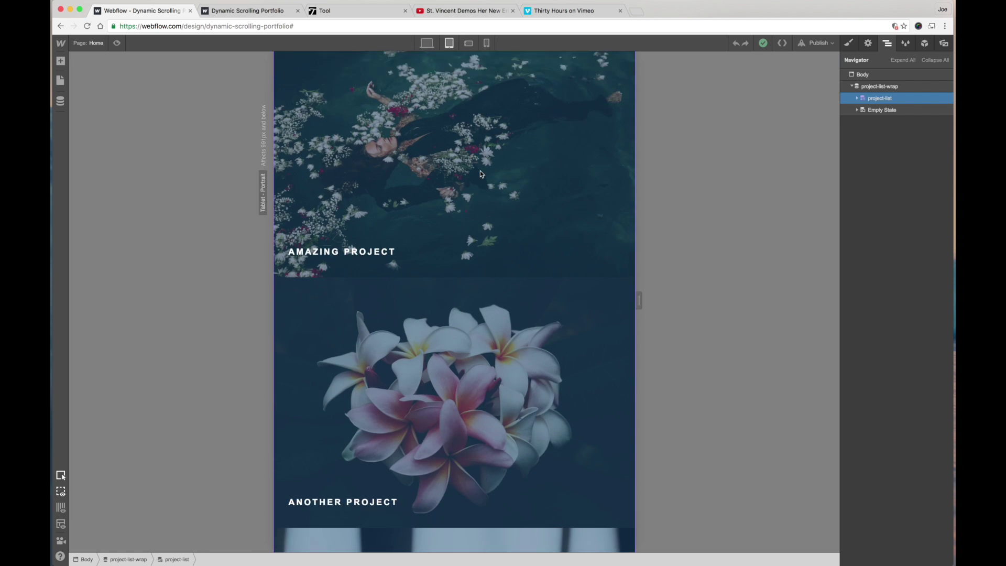
{"action": "scroll", "coordinate": [480, 171], "scroll_direction": "down", "scroll_amount": 5}
{"action": "scroll", "coordinate": [480, 171], "scroll_direction": "up", "scroll_amount": 15}
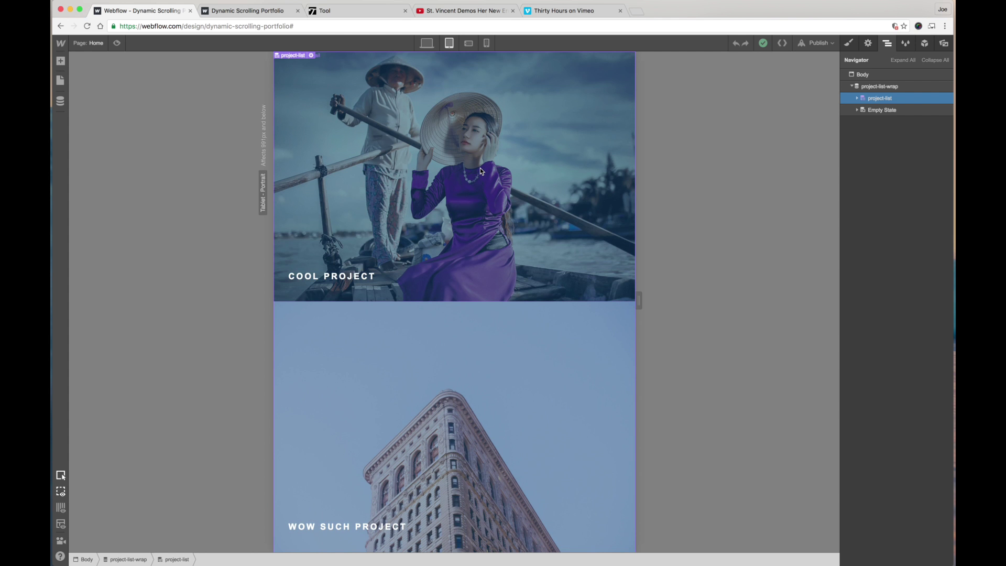
{"action": "left_click", "coordinate": [849, 43]}
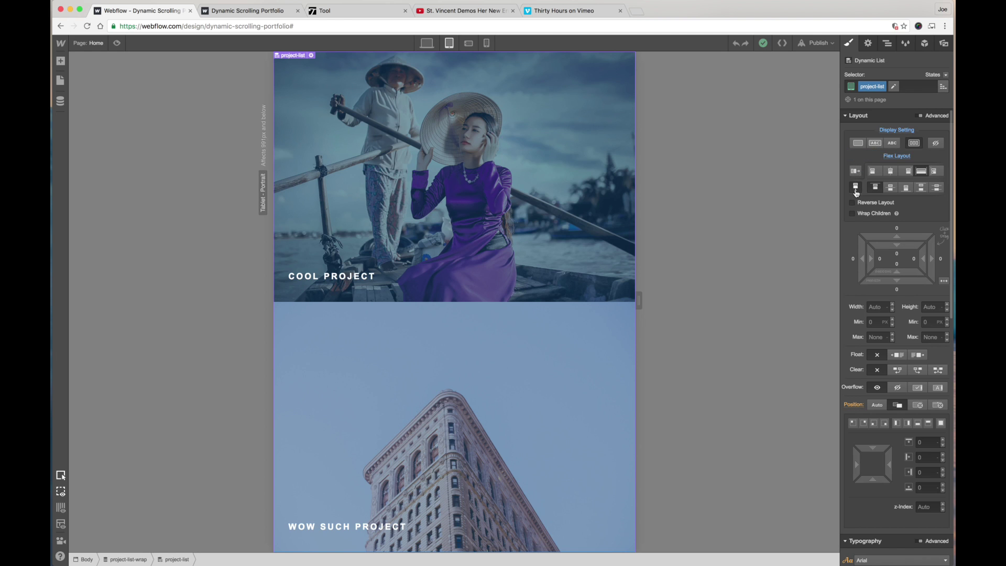
Try project-item height 100, then set it back to 50.
{"action": "left_click", "coordinate": [888, 42]}
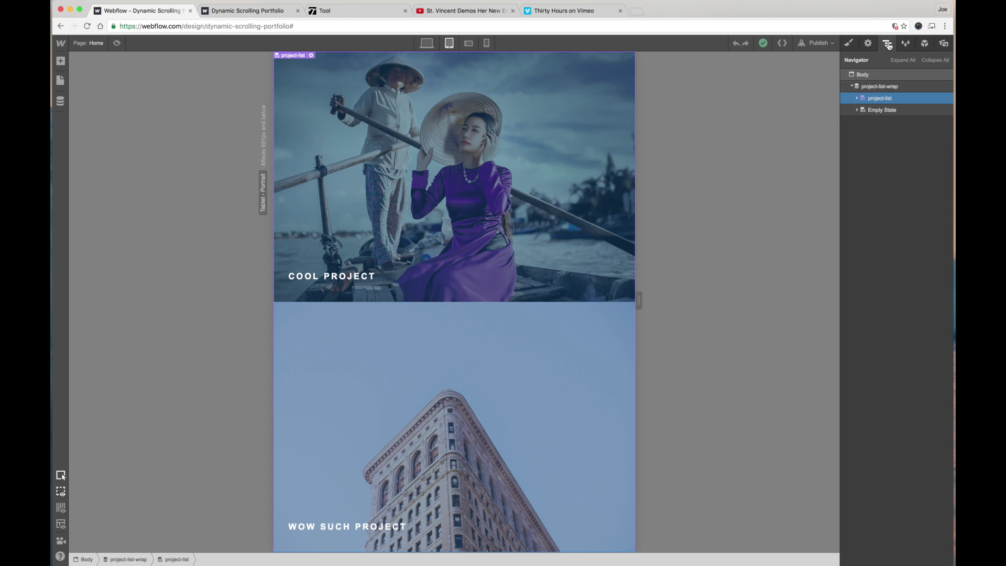
{"action": "left_click", "coordinate": [879, 111]}
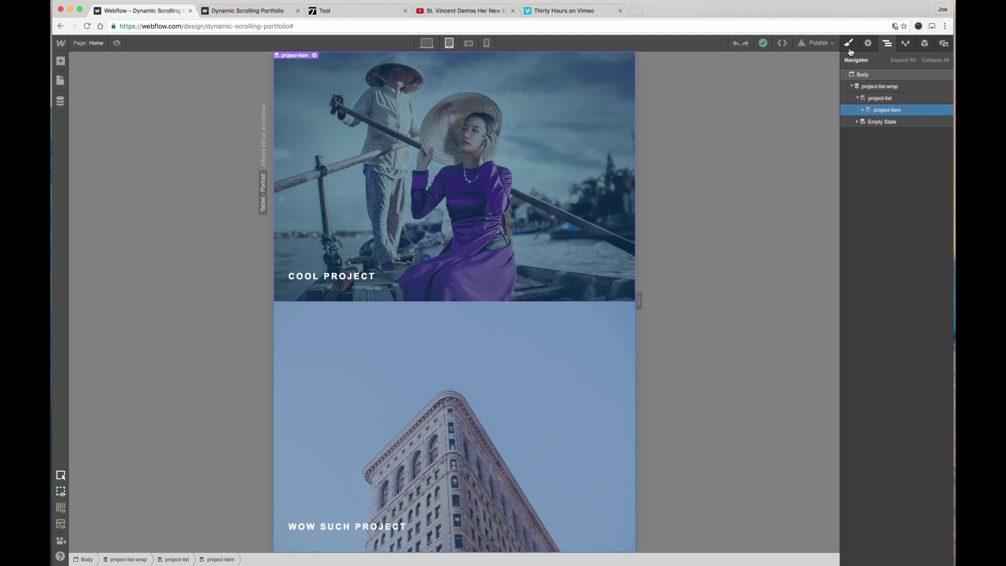
{"action": "left_click", "coordinate": [850, 44]}
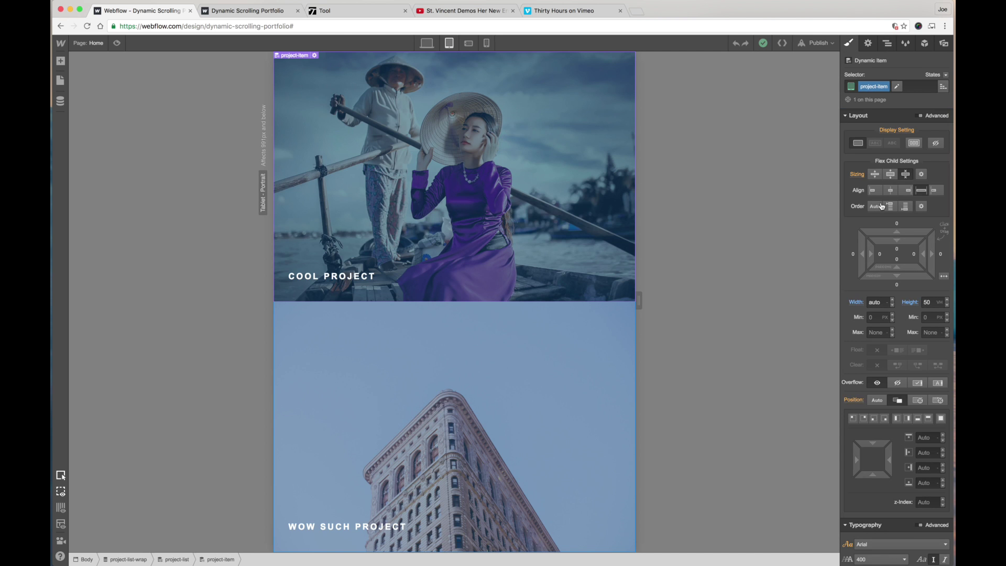
{"action": "left_click", "coordinate": [928, 302]}
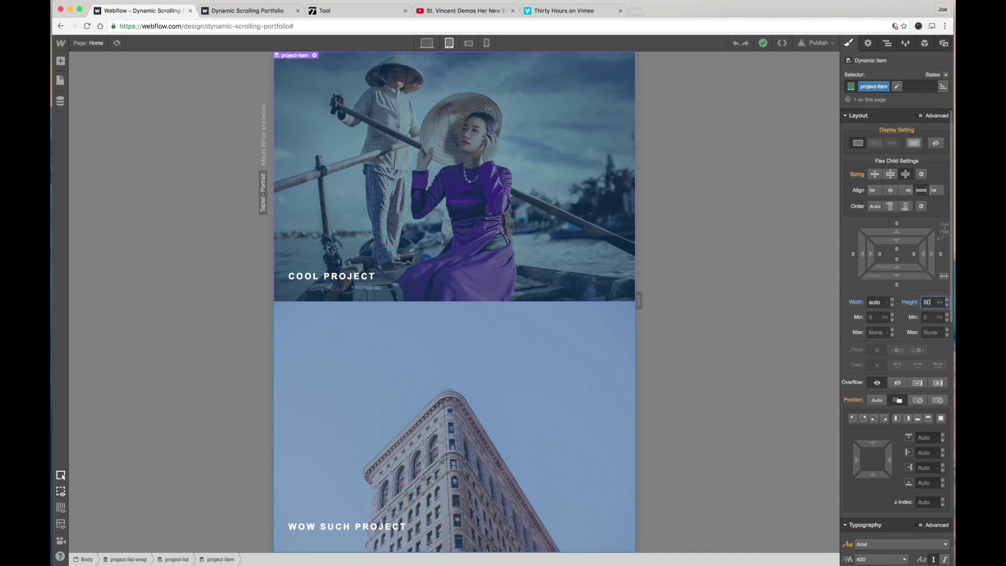
{"action": "double_click", "coordinate": [927, 303]}
{"action": "type", "text": "100"}
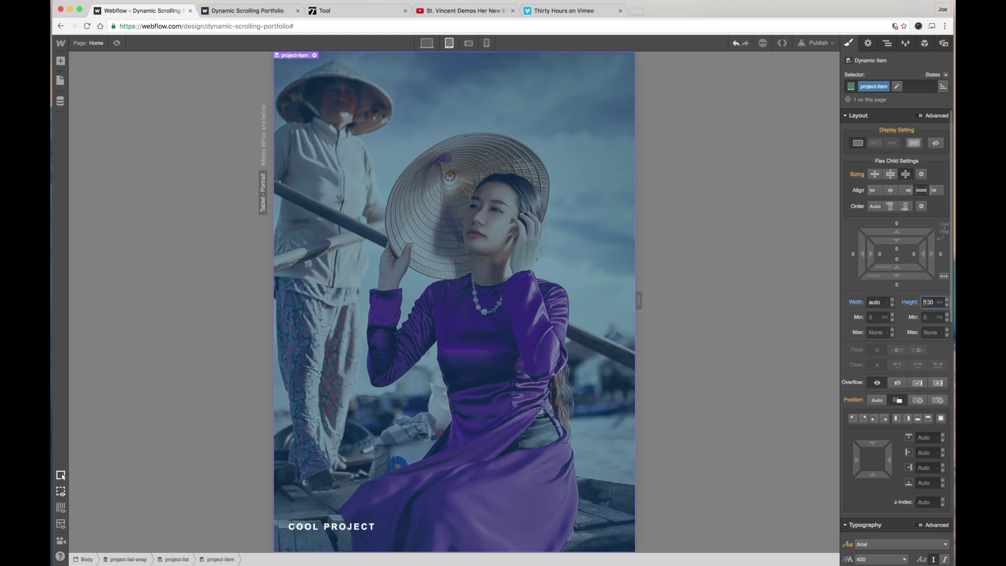
{"action": "double_click", "coordinate": [927, 302]}
{"action": "type", "text": "50"}
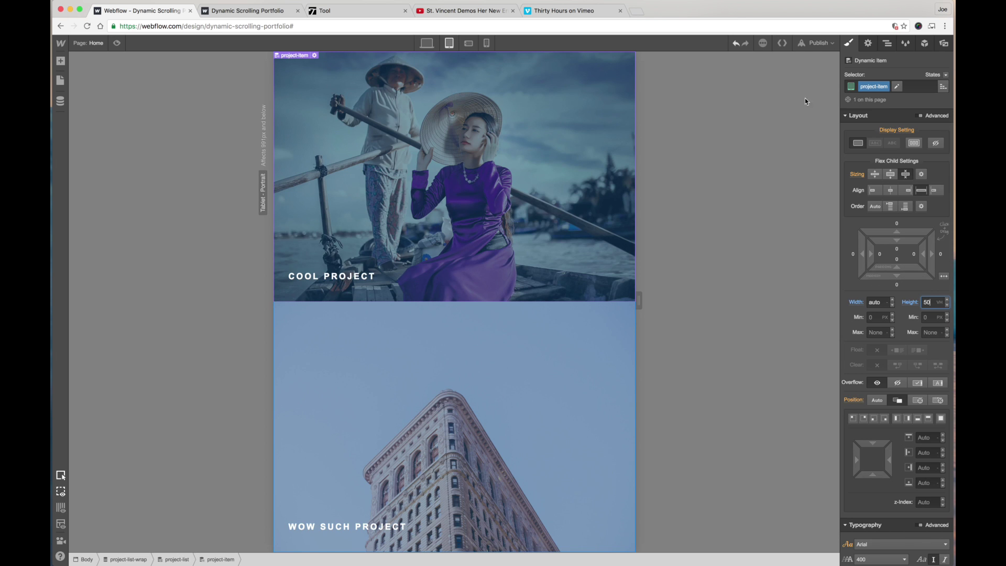
Inspect project-link's styles, select project-list-wrap, then open Site Settings from the W menu.
{"action": "left_click", "coordinate": [888, 43]}
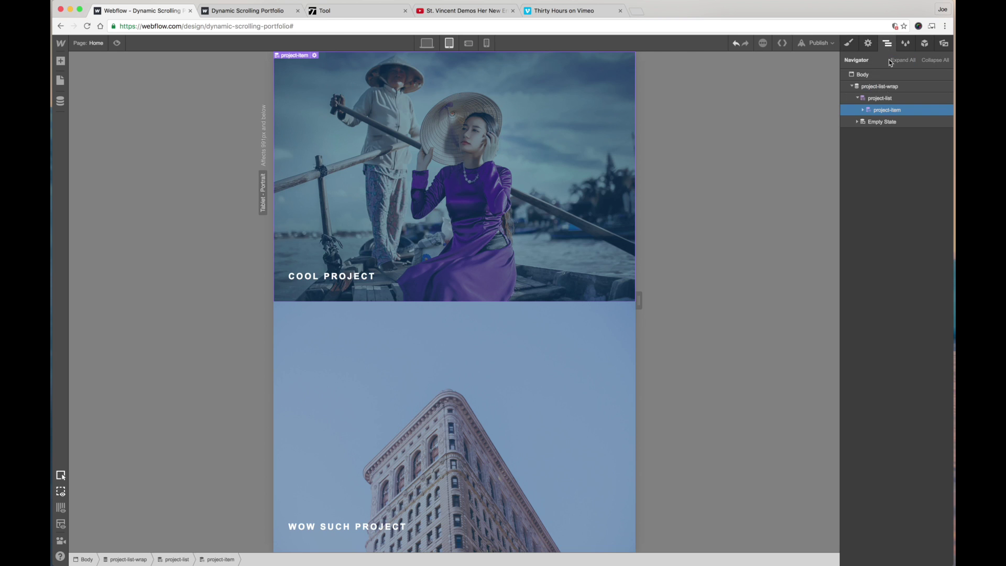
{"action": "left_click", "coordinate": [863, 110]}
{"action": "left_click", "coordinate": [891, 122]}
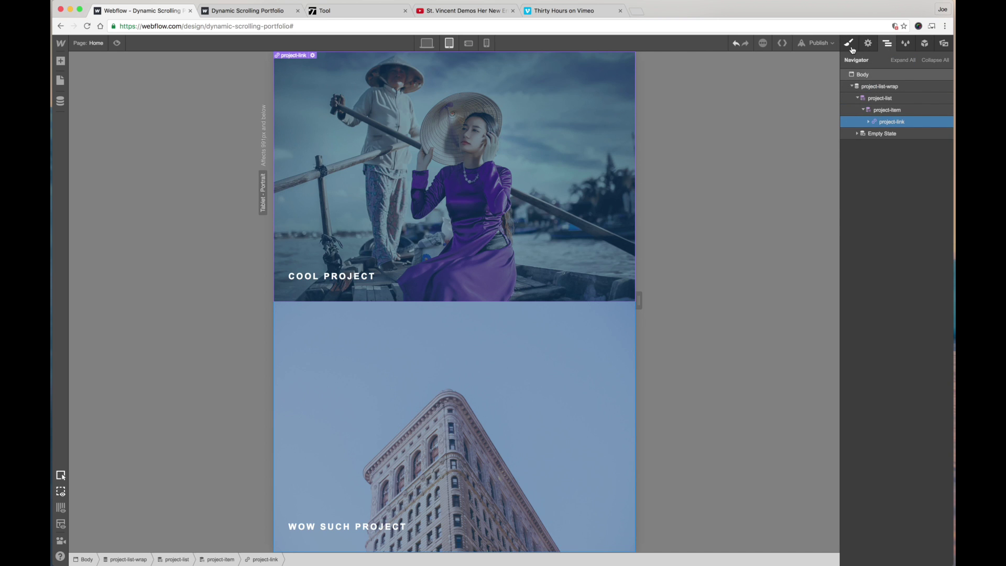
{"action": "left_click", "coordinate": [849, 44]}
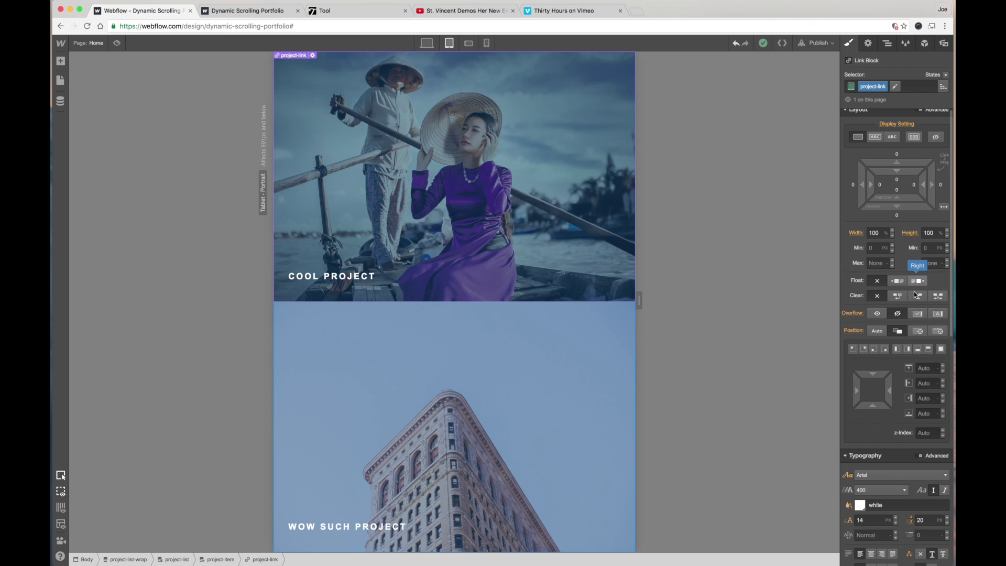
{"action": "left_click", "coordinate": [888, 46]}
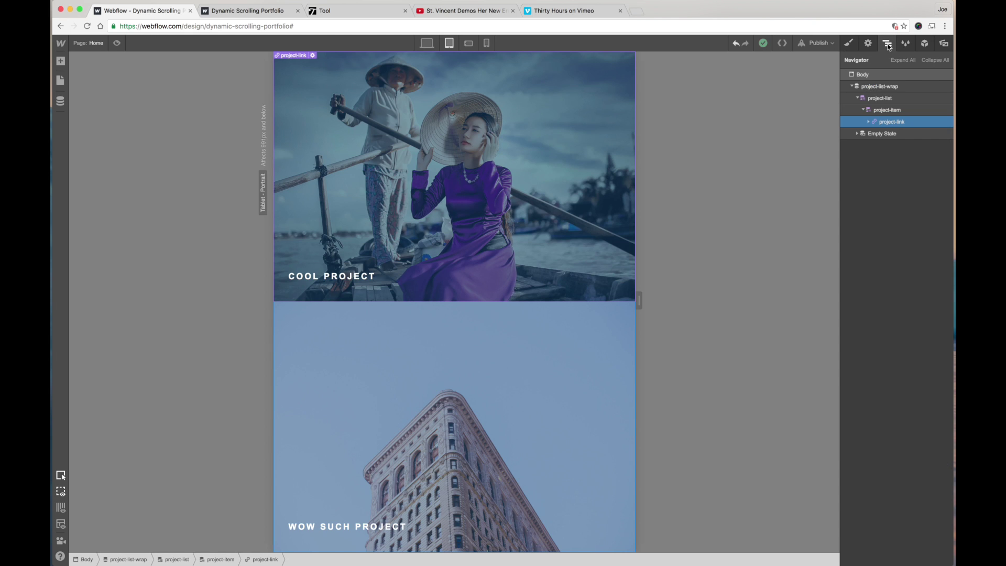
{"action": "left_click", "coordinate": [851, 85]}
{"action": "left_click", "coordinate": [851, 86]}
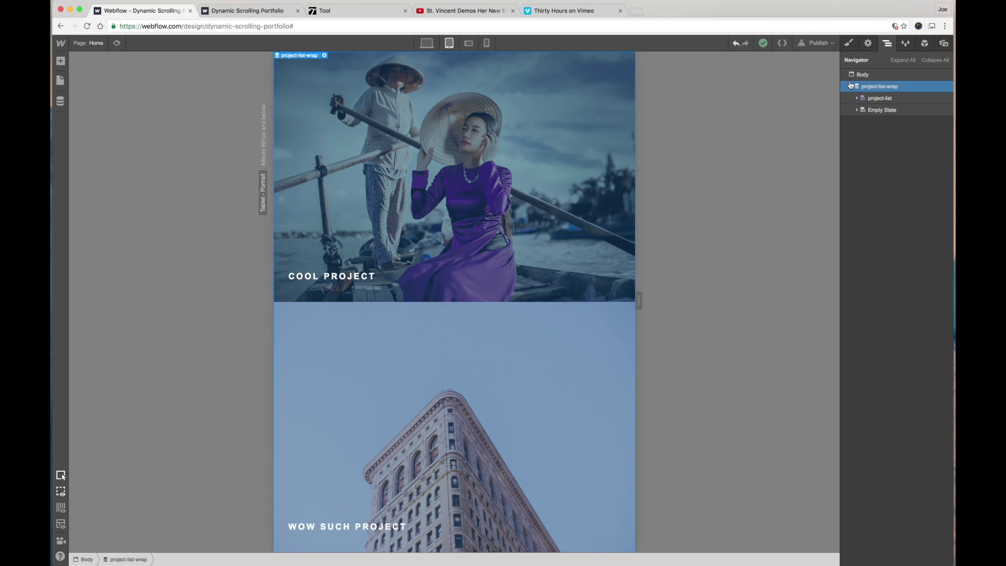
{"action": "left_click", "coordinate": [850, 86]}
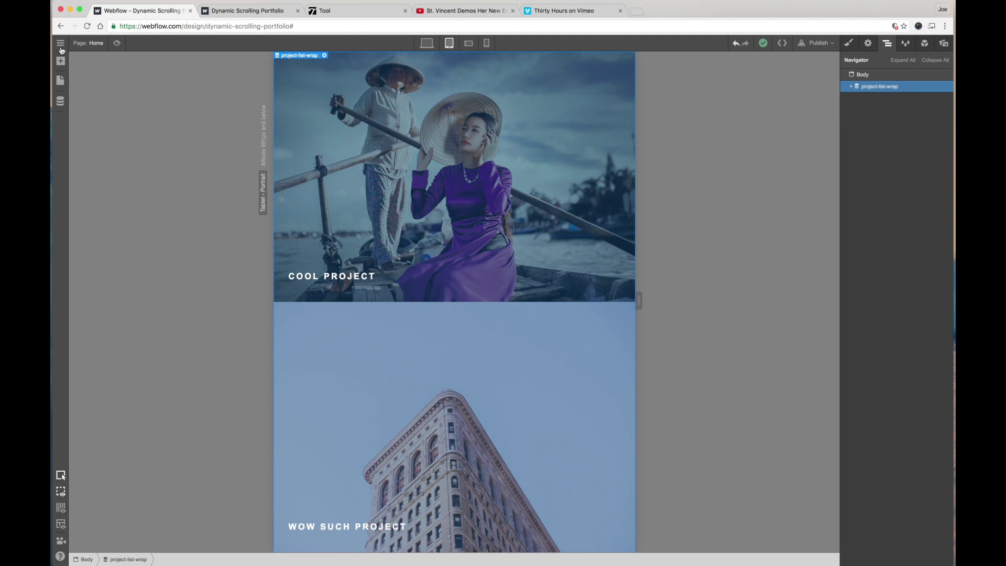
{"action": "mouse_move", "coordinate": [62, 49]}
{"action": "left_click", "coordinate": [82, 67]}
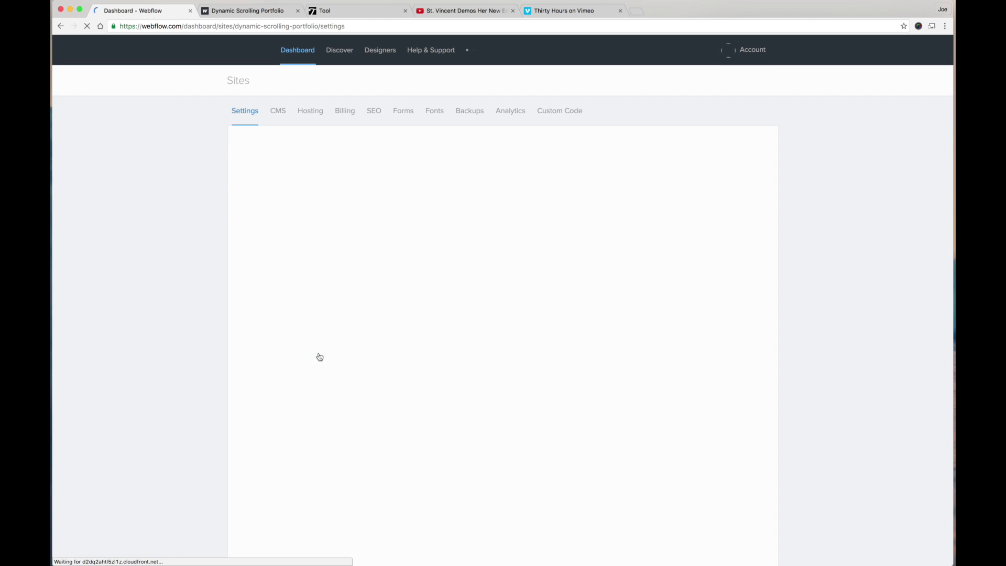
Review the Footer Code scripts on the Custom Code page, then switch to the live site tab.
{"action": "scroll", "coordinate": [829, 357], "scroll_direction": "down", "scroll_amount": 4}
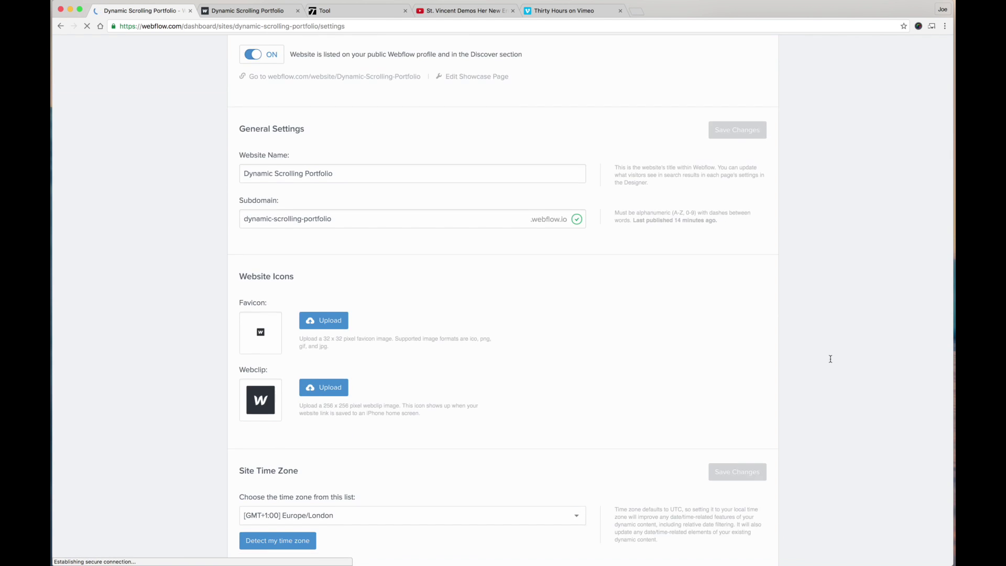
{"action": "scroll", "coordinate": [725, 190], "scroll_direction": "up", "scroll_amount": 3}
{"action": "scroll", "coordinate": [725, 190], "scroll_direction": "up", "scroll_amount": 1}
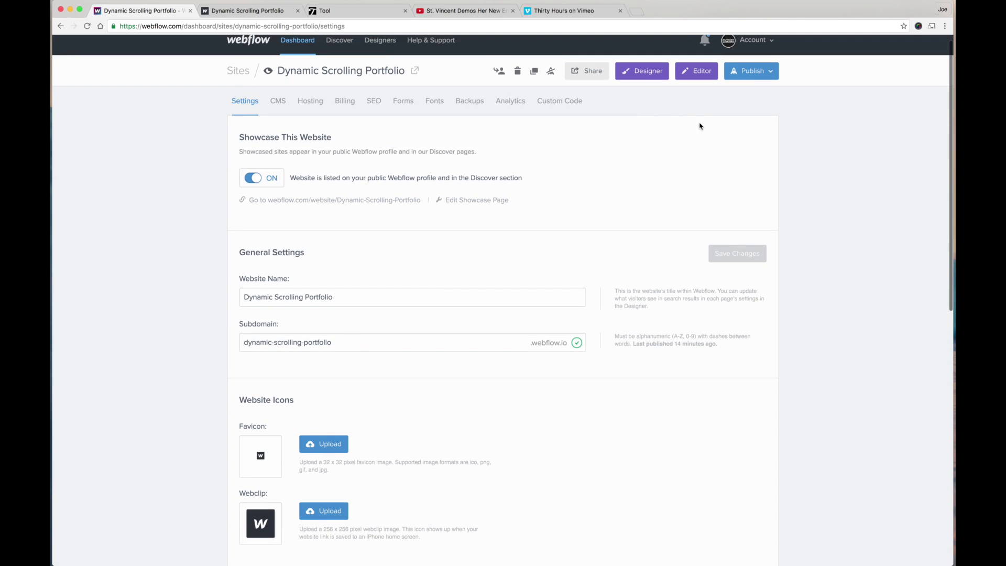
{"action": "left_click", "coordinate": [561, 105]}
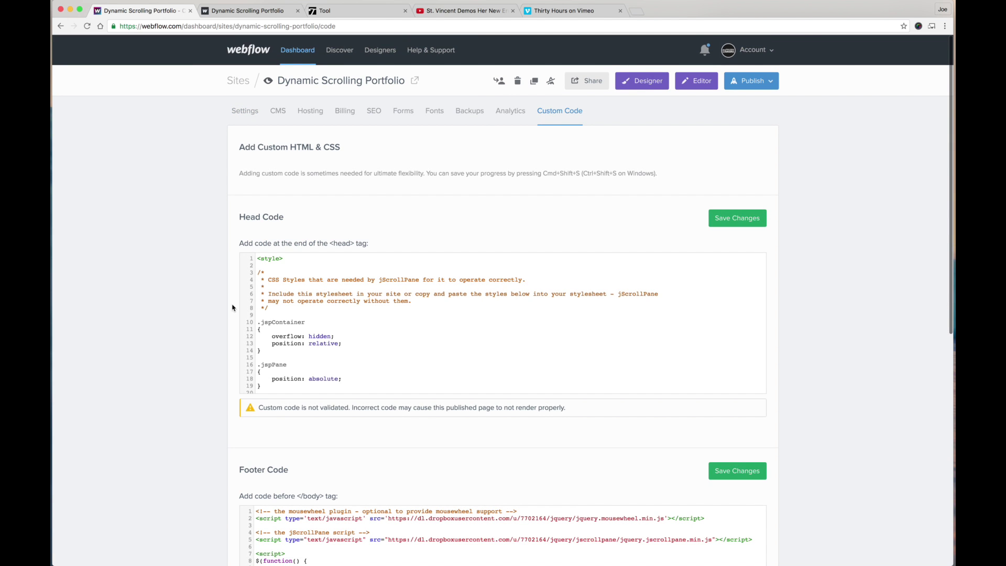
{"action": "scroll", "coordinate": [231, 306], "scroll_direction": "down", "scroll_amount": 4}
{"action": "scroll", "coordinate": [233, 307], "scroll_direction": "down", "scroll_amount": 1}
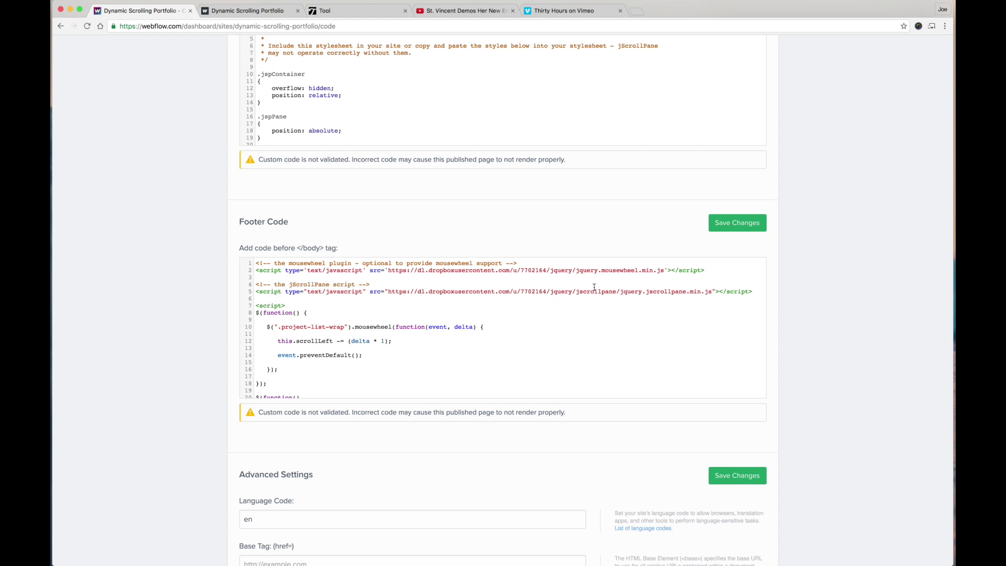
{"action": "left_click", "coordinate": [247, 11]}
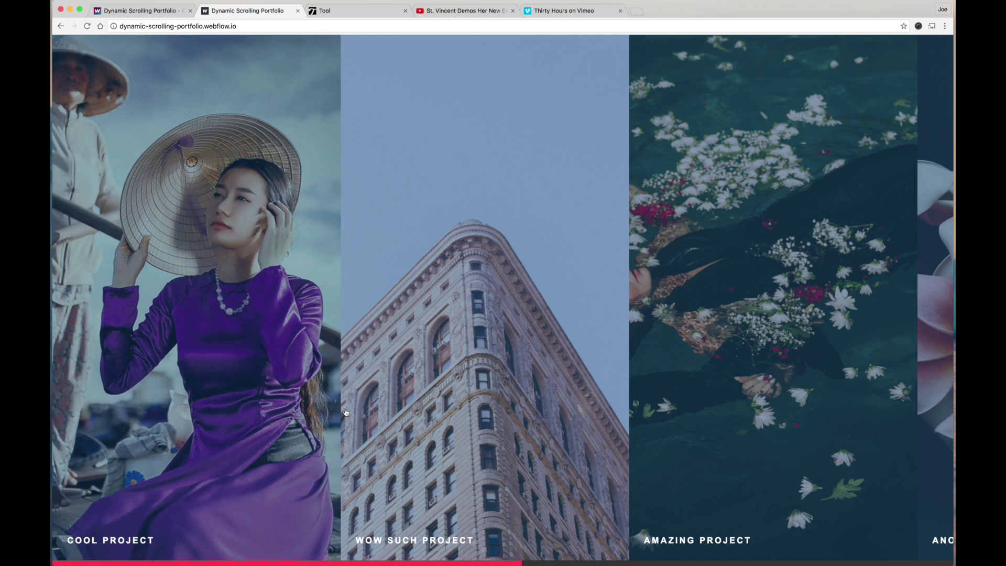
Scroll the project cards sideways and drag the red scrollbar, then return to the dashboard tab.
{"action": "scroll", "coordinate": [365, 381], "scroll_direction": "down", "scroll_amount": 2}
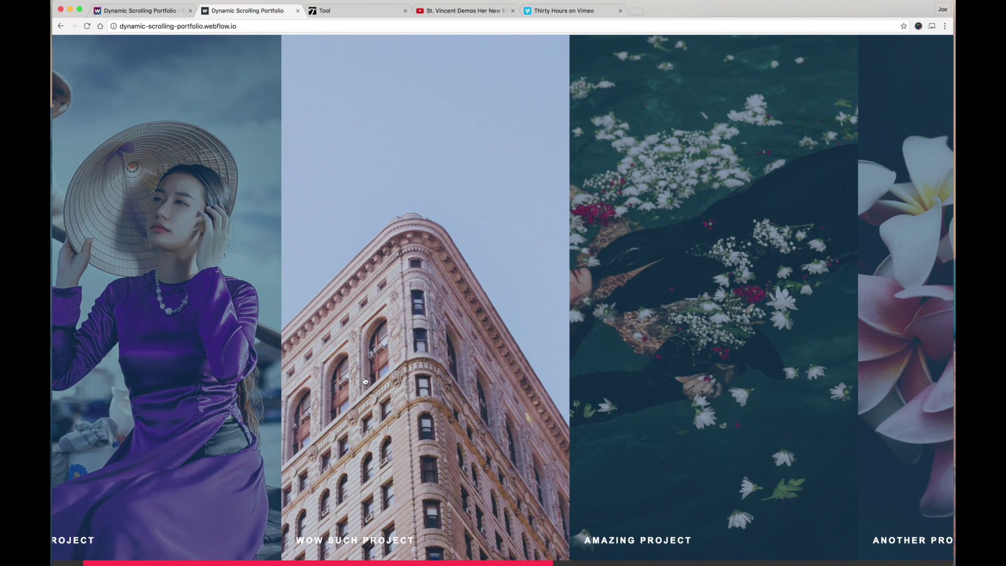
{"action": "scroll", "coordinate": [366, 381], "scroll_direction": "down", "scroll_amount": 2}
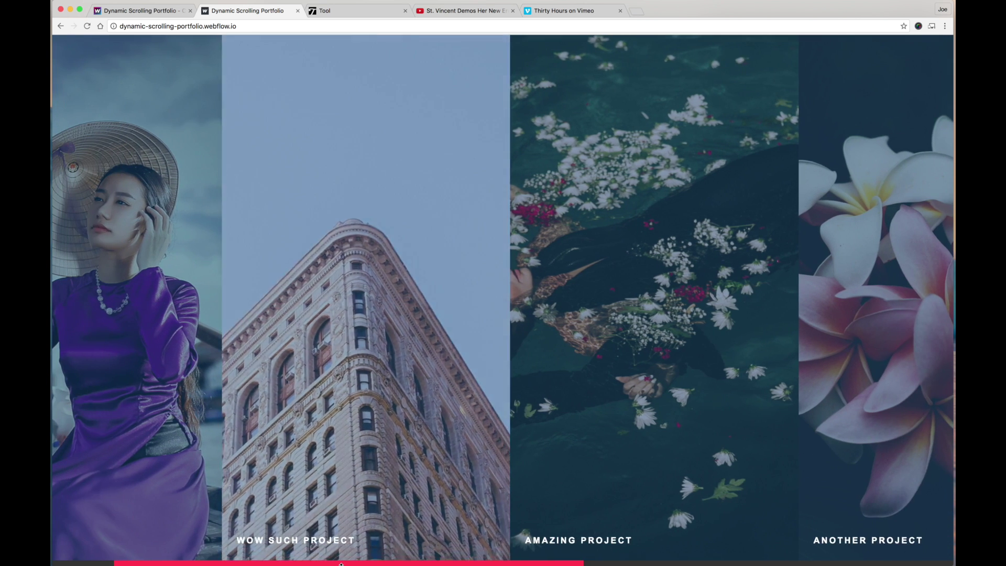
{"action": "left_click_drag", "start_coordinate": [340, 562], "coordinate": [173, 549]}
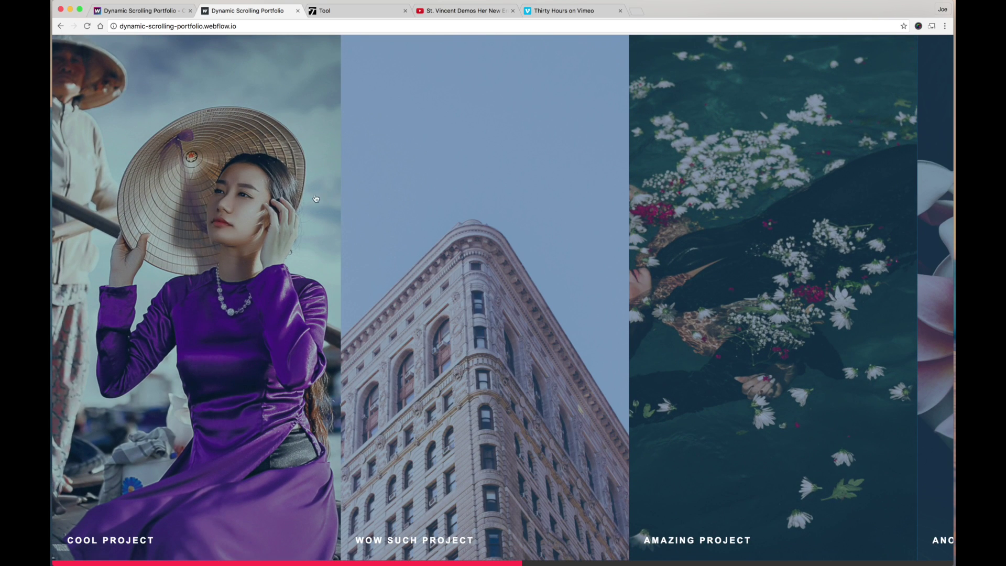
{"action": "left_click", "coordinate": [163, 12]}
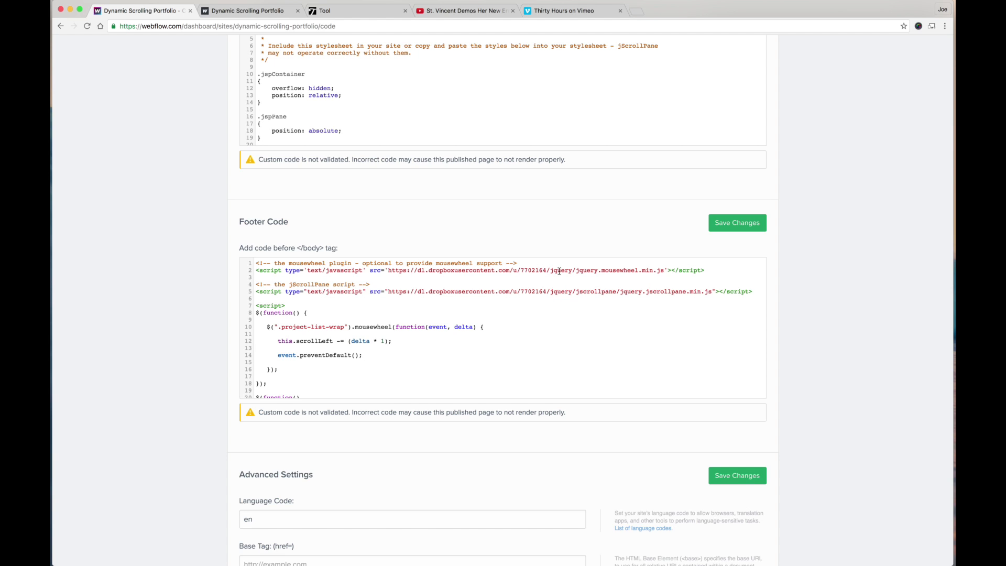
{"action": "left_click_drag", "start_coordinate": [663, 272], "coordinate": [390, 272]}
{"action": "left_click", "coordinate": [388, 274]}
{"action": "scroll", "coordinate": [309, 317], "scroll_direction": "down", "scroll_amount": 1}
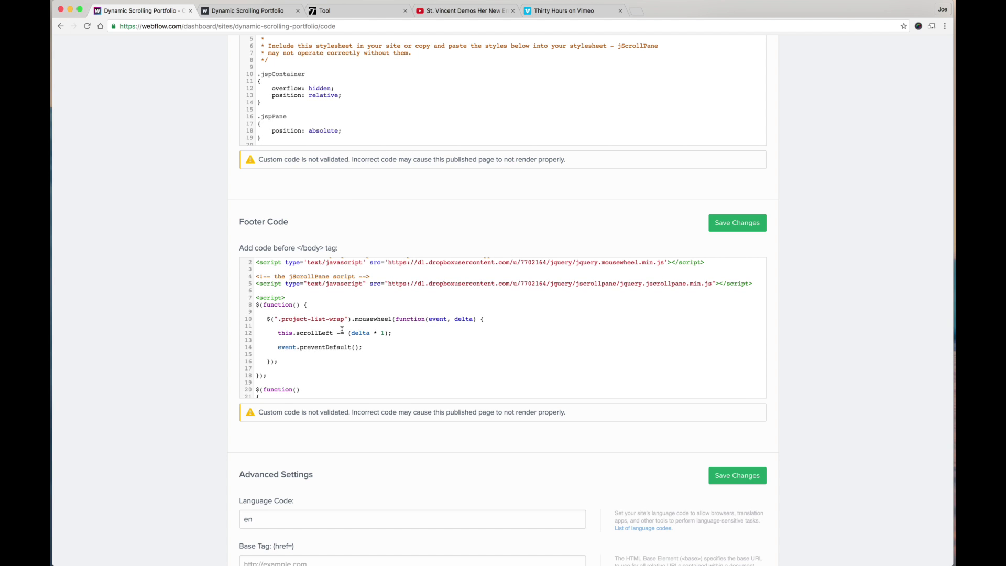
{"action": "scroll", "coordinate": [274, 341], "scroll_direction": "down", "scroll_amount": 1}
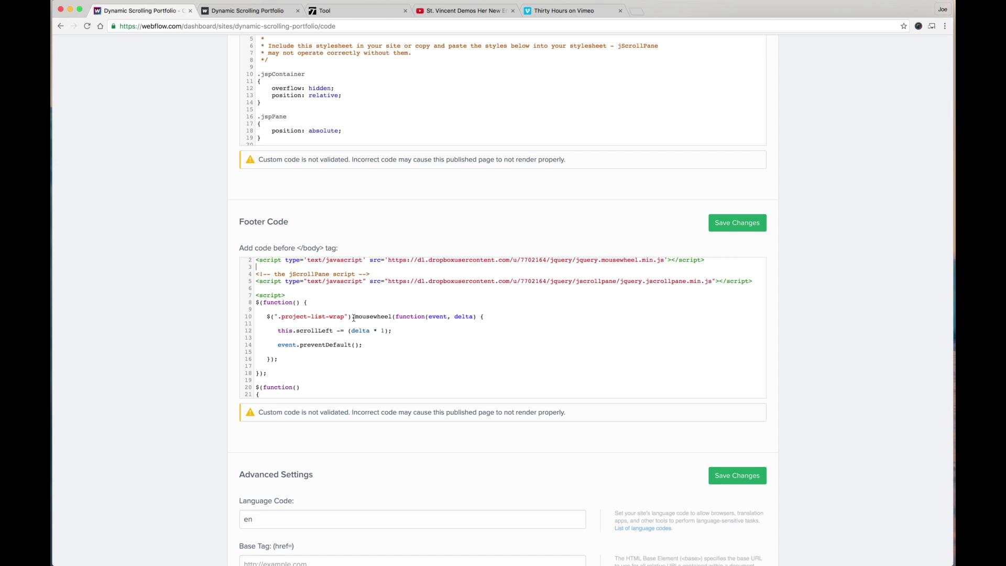
{"action": "scroll", "coordinate": [354, 317], "scroll_direction": "down", "scroll_amount": 5}
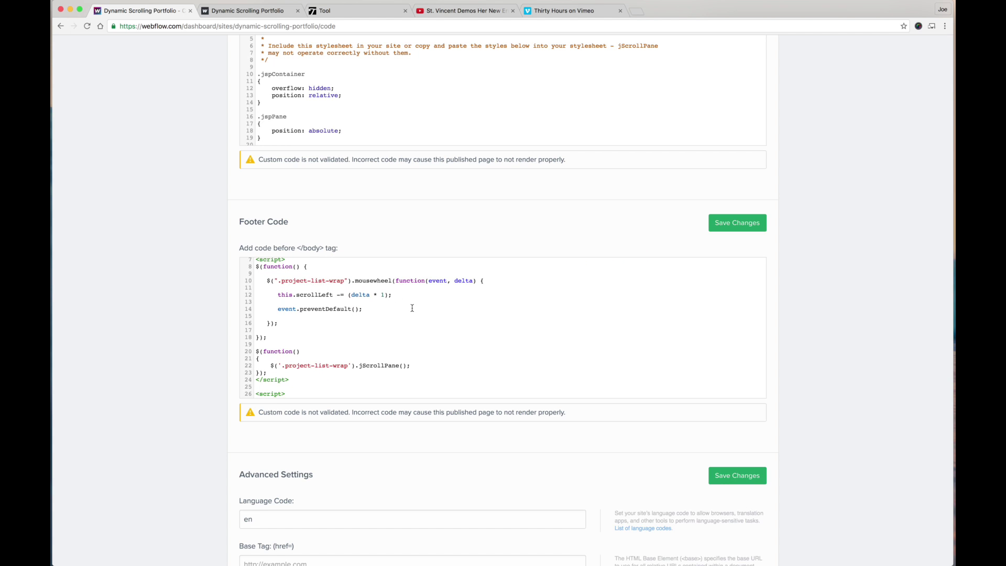
{"action": "scroll", "coordinate": [360, 357], "scroll_direction": "down", "scroll_amount": 3}
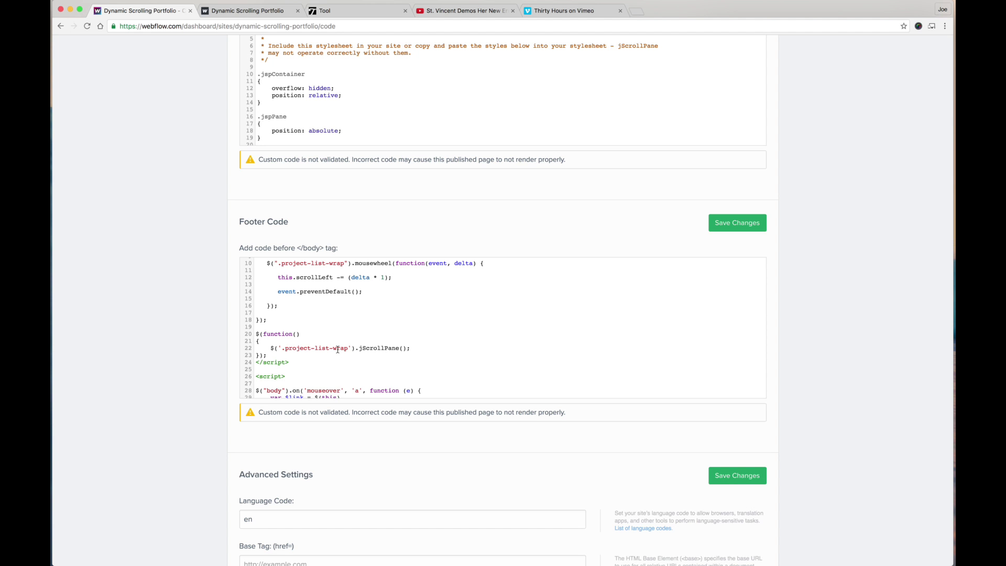
{"action": "key", "text": "ctrl+Tab"}
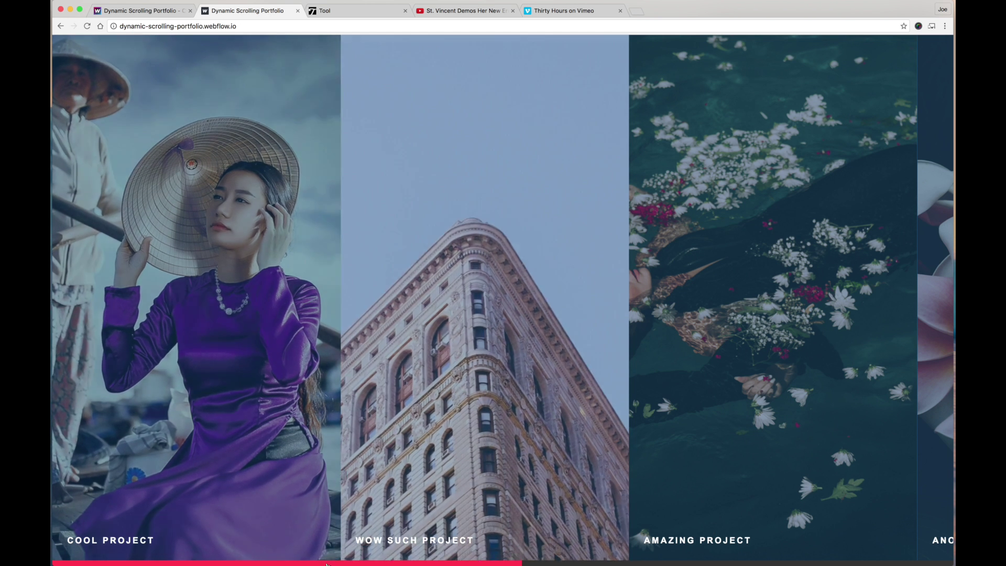
{"action": "scroll", "coordinate": [325, 555], "scroll_direction": "down", "scroll_amount": 5}
{"action": "scroll", "coordinate": [367, 550], "scroll_direction": "up", "scroll_amount": 5}
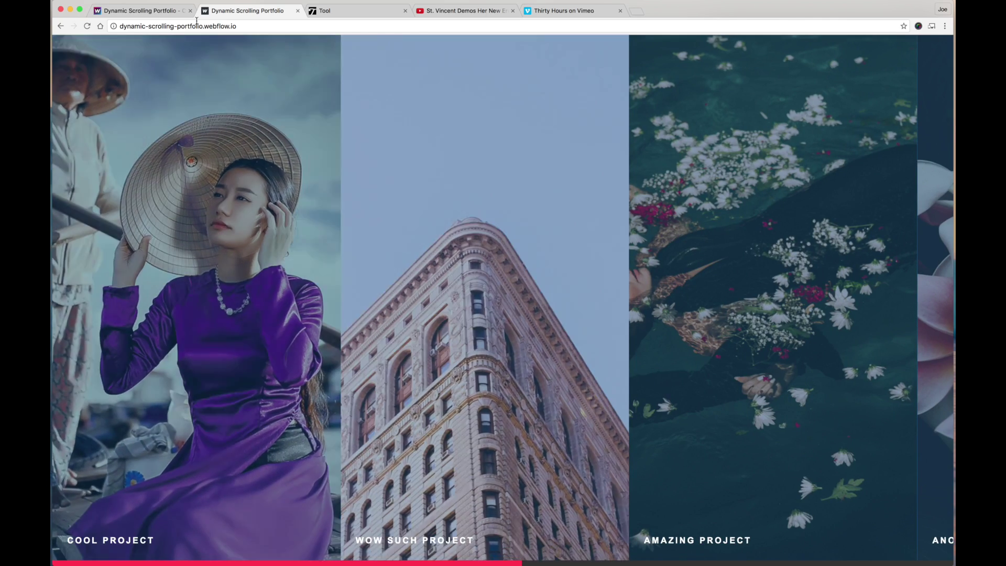
{"action": "left_click", "coordinate": [163, 11]}
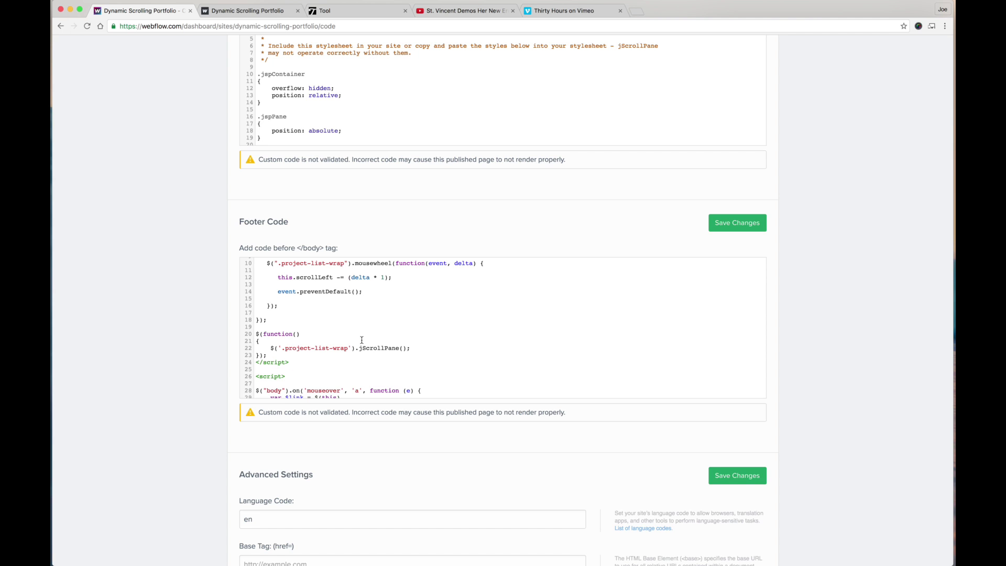
{"action": "scroll", "coordinate": [393, 334], "scroll_direction": "down", "scroll_amount": 6}
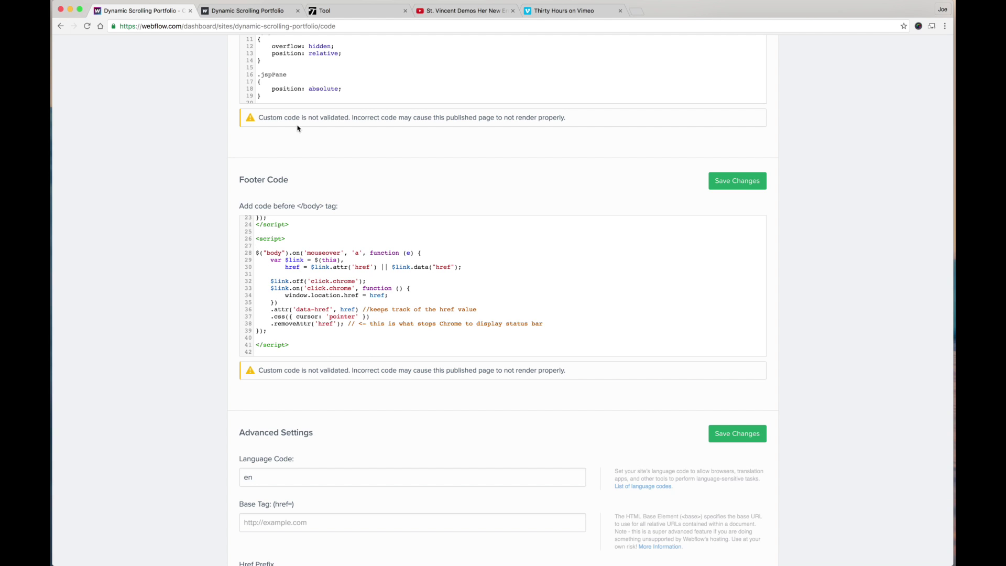
{"action": "left_click_drag", "start_coordinate": [262, 243], "coordinate": [374, 363]}
{"action": "key", "text": "ctrl+c"}
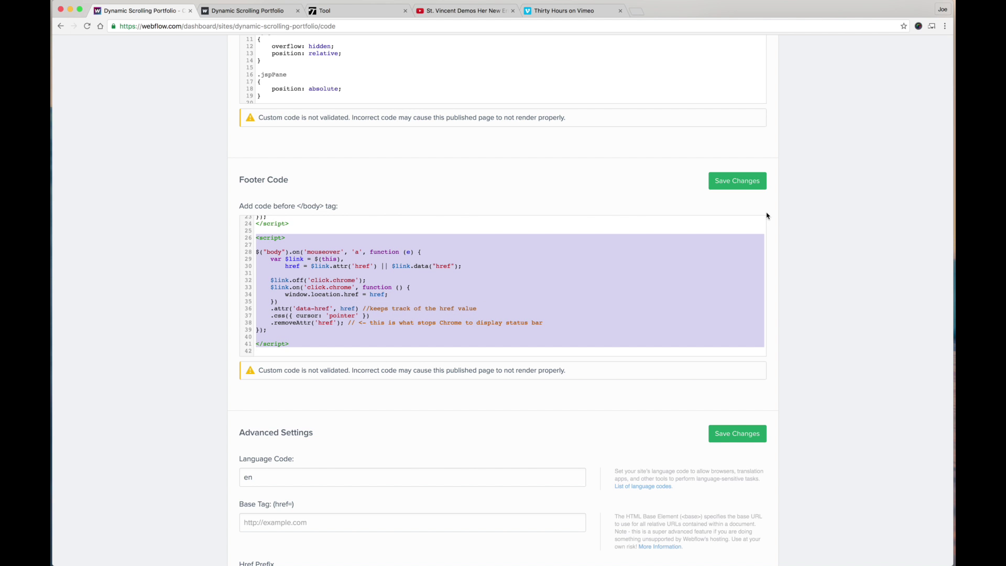
{"action": "key", "text": "BackSpace"}
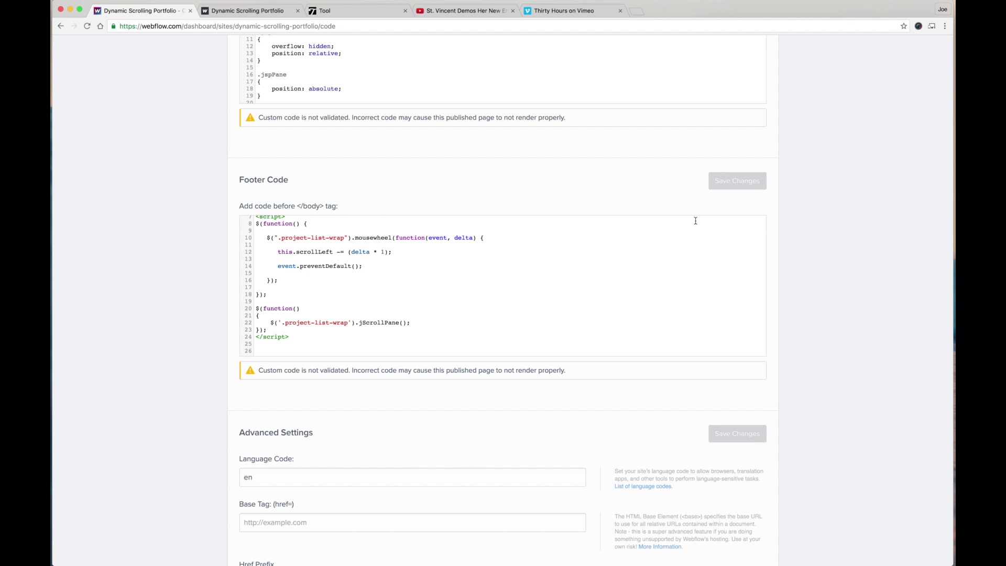
{"action": "left_click", "coordinate": [745, 82]}
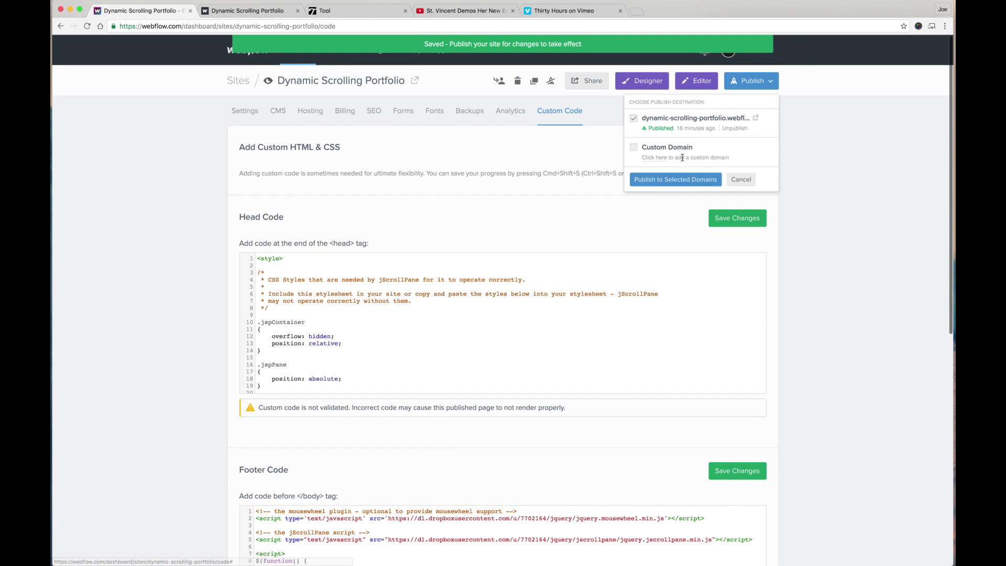
{"action": "left_click", "coordinate": [669, 180]}
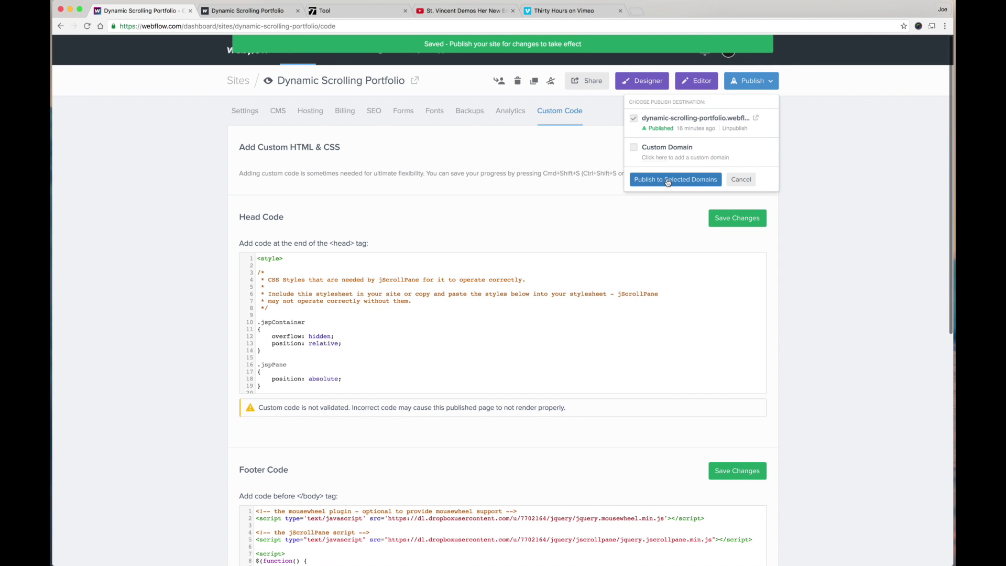
{"action": "left_click", "coordinate": [256, 11]}
{"action": "key", "text": "super+r"}
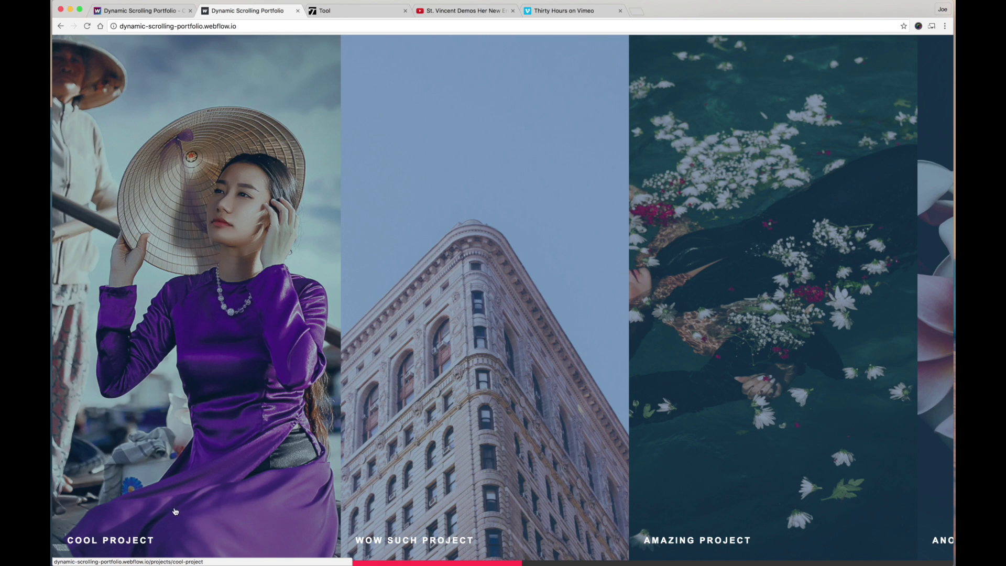
{"action": "scroll", "coordinate": [161, 509], "scroll_direction": "down", "scroll_amount": 10}
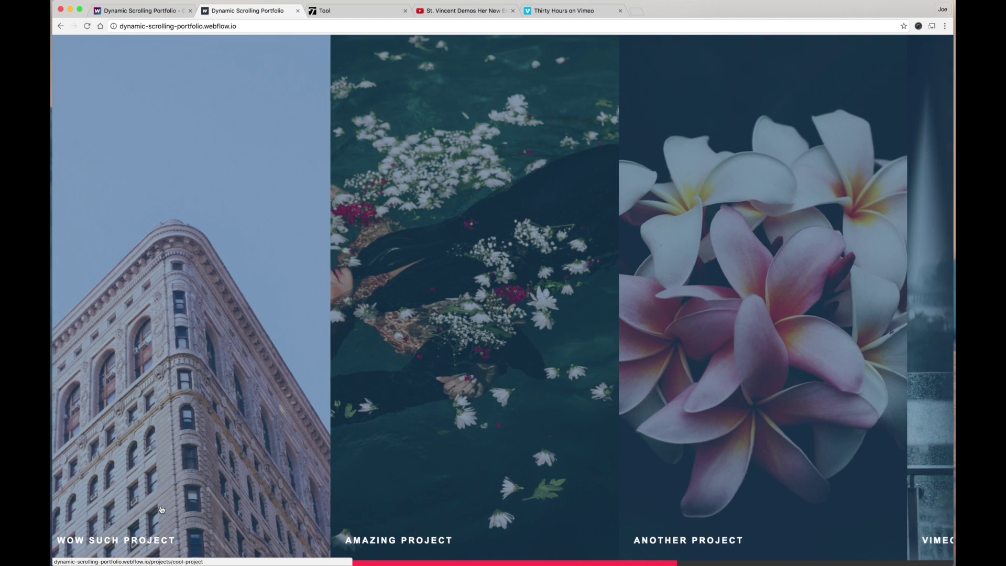
{"action": "scroll", "coordinate": [162, 509], "scroll_direction": "down", "scroll_amount": 5}
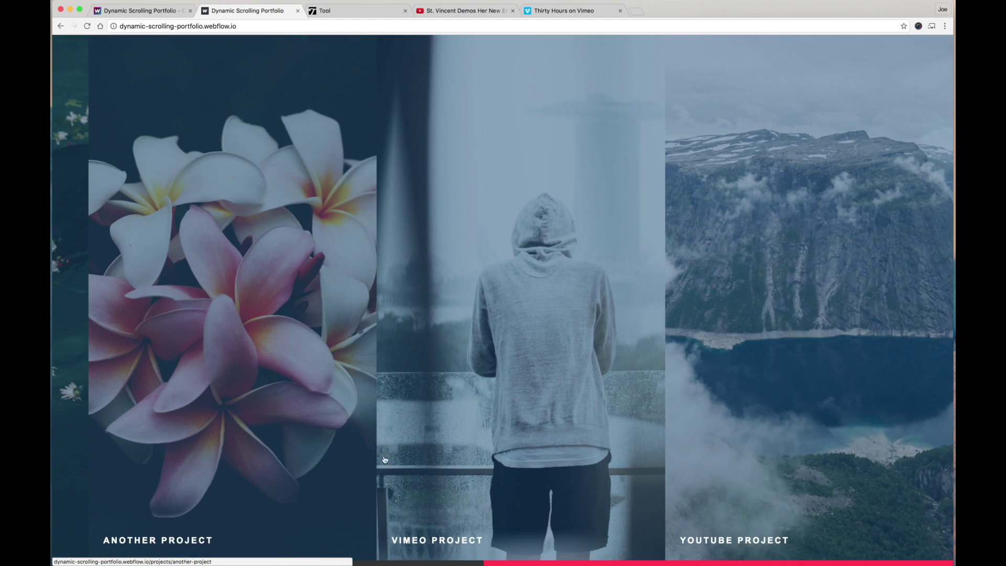
{"action": "scroll", "coordinate": [446, 462], "scroll_direction": "up", "scroll_amount": 10}
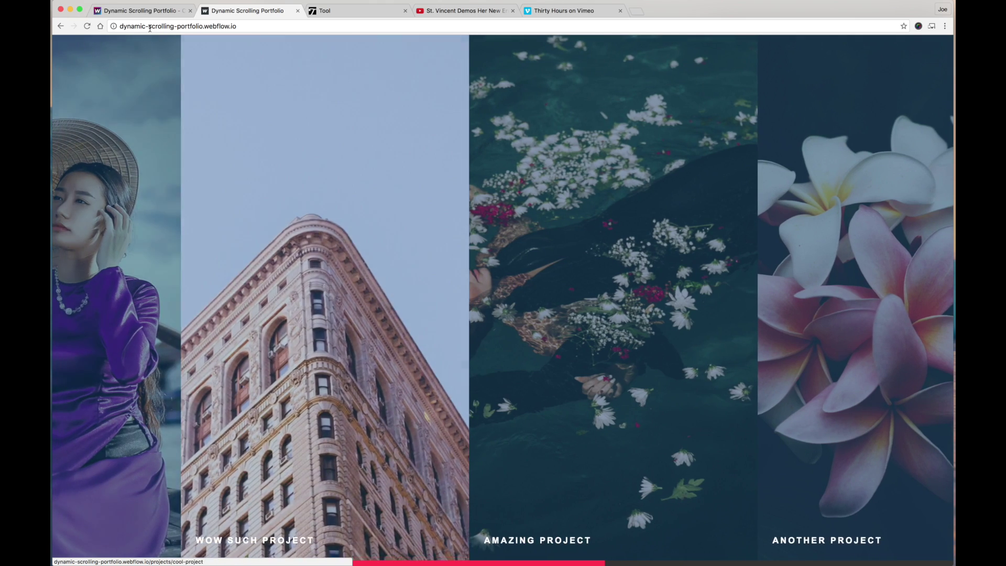
{"action": "key", "text": "ctrl+shift+Tab"}
Paste the link-preview suppression script at the end of Footer Code and save.
{"action": "scroll", "coordinate": [423, 408], "scroll_direction": "down", "scroll_amount": 5}
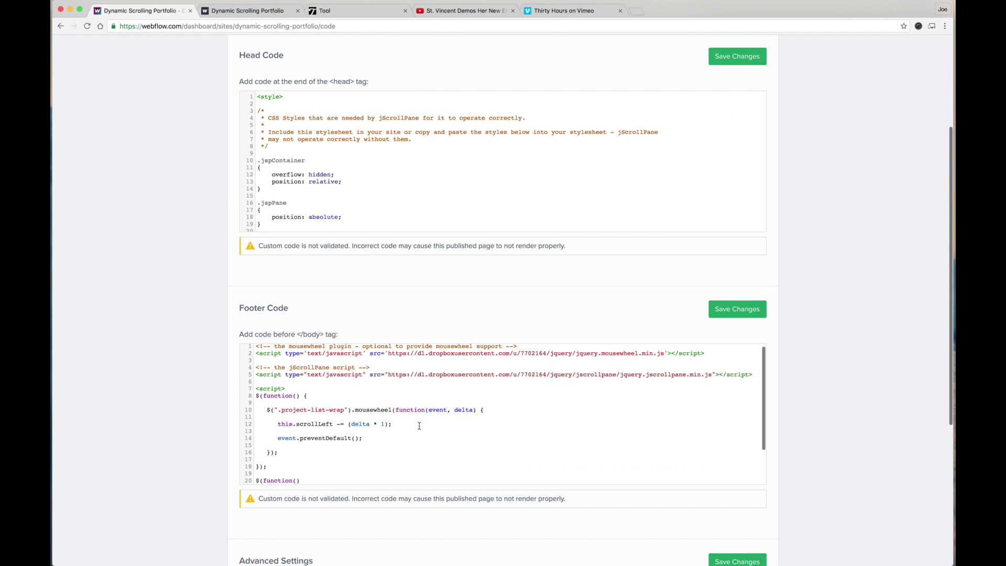
{"action": "scroll", "coordinate": [387, 464], "scroll_direction": "down", "scroll_amount": 2}
{"action": "left_click", "coordinate": [354, 457]}
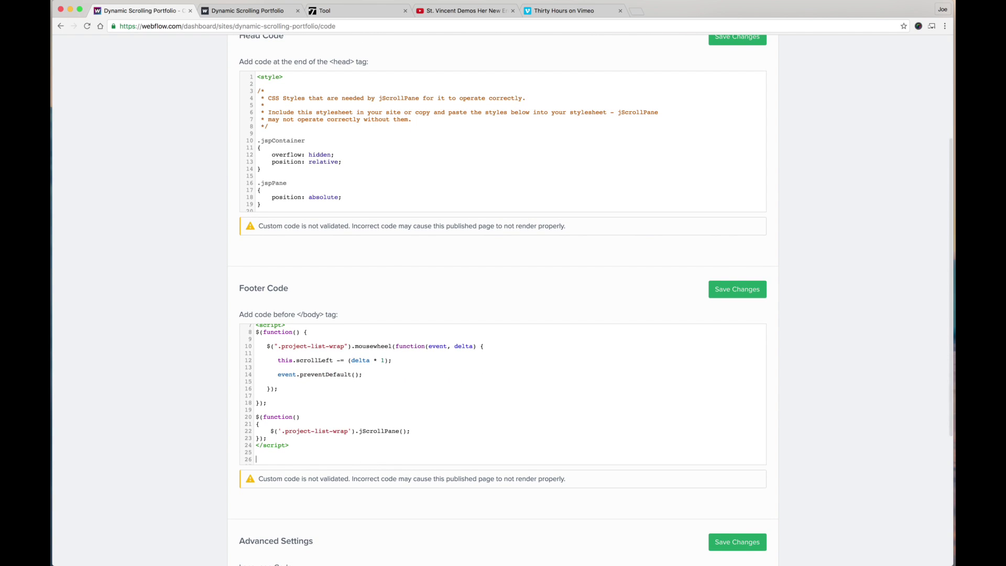
{"action": "key", "text": "ctrl+v"}
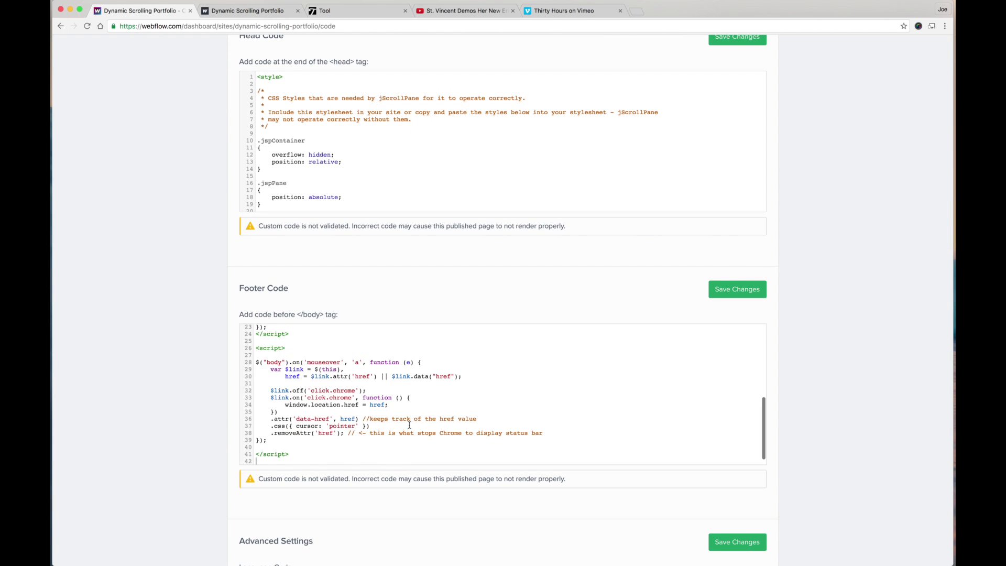
{"action": "left_click", "coordinate": [747, 289]}
Publish the site to the selected webflow.io domain and check the live portfolio.
{"action": "scroll", "coordinate": [505, 422], "scroll_direction": "down", "scroll_amount": 1}
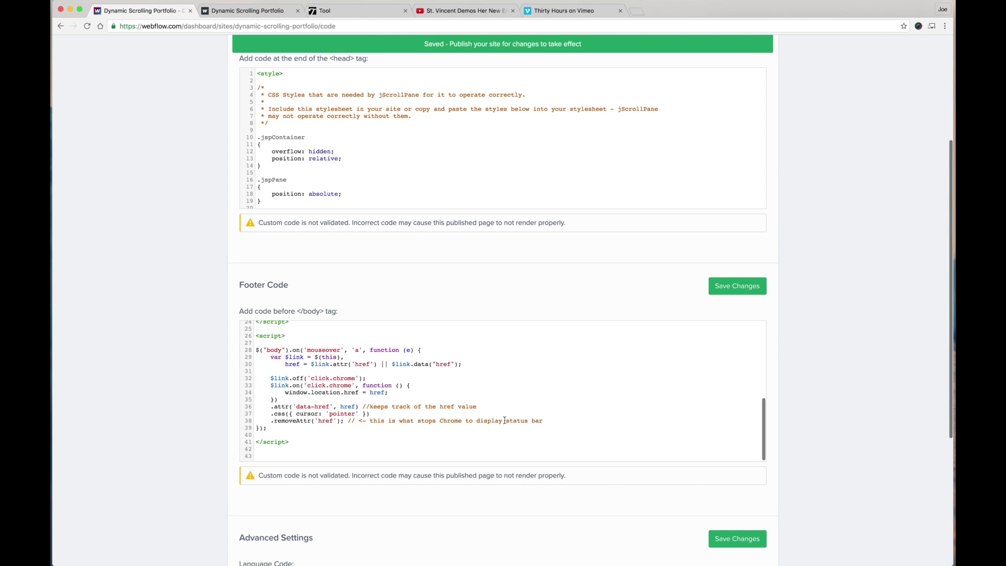
{"action": "scroll", "coordinate": [472, 63], "scroll_direction": "up", "scroll_amount": 5}
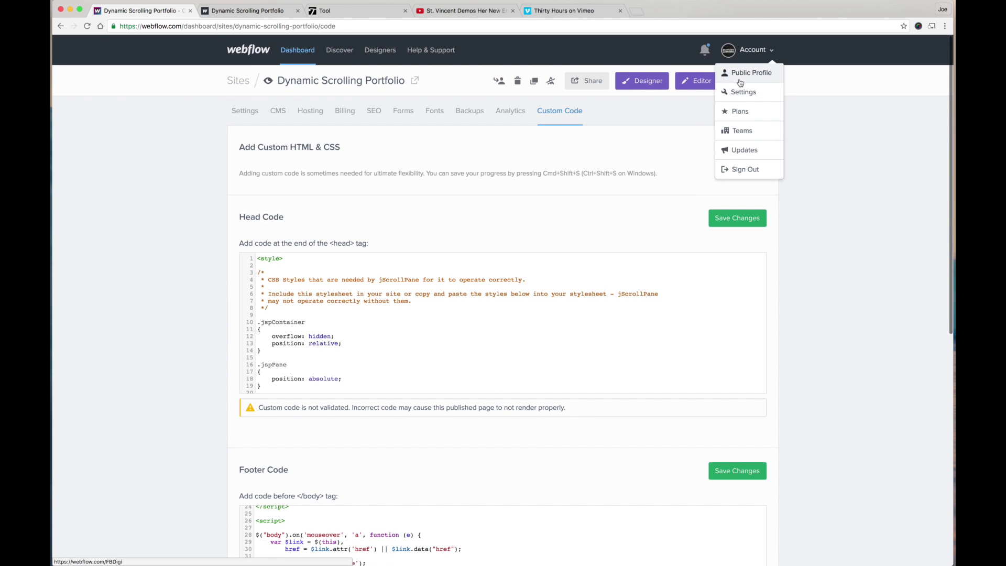
{"action": "left_click", "coordinate": [755, 81]}
{"action": "left_click", "coordinate": [676, 180]}
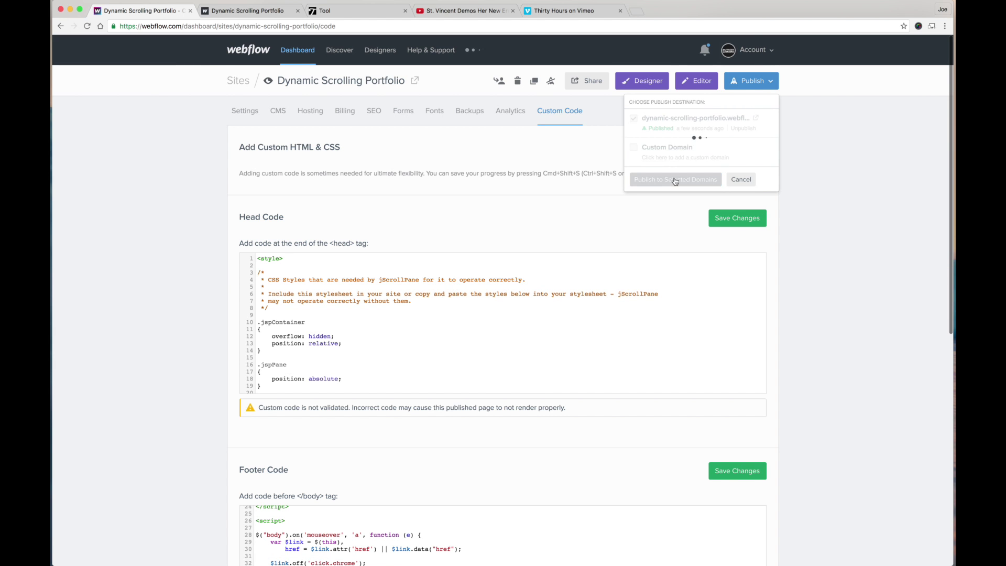
{"action": "left_click", "coordinate": [228, 14]}
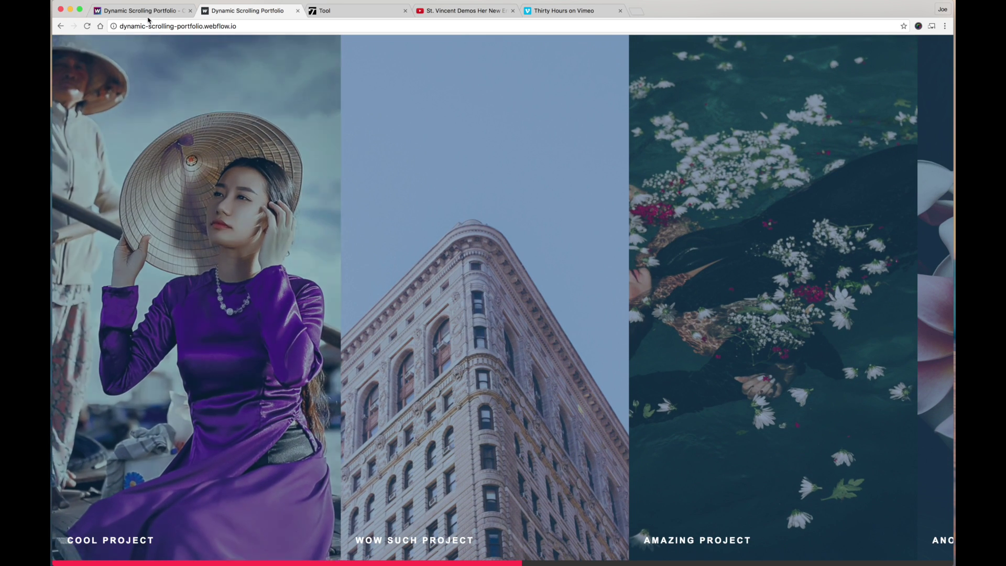
{"action": "left_click", "coordinate": [139, 13]}
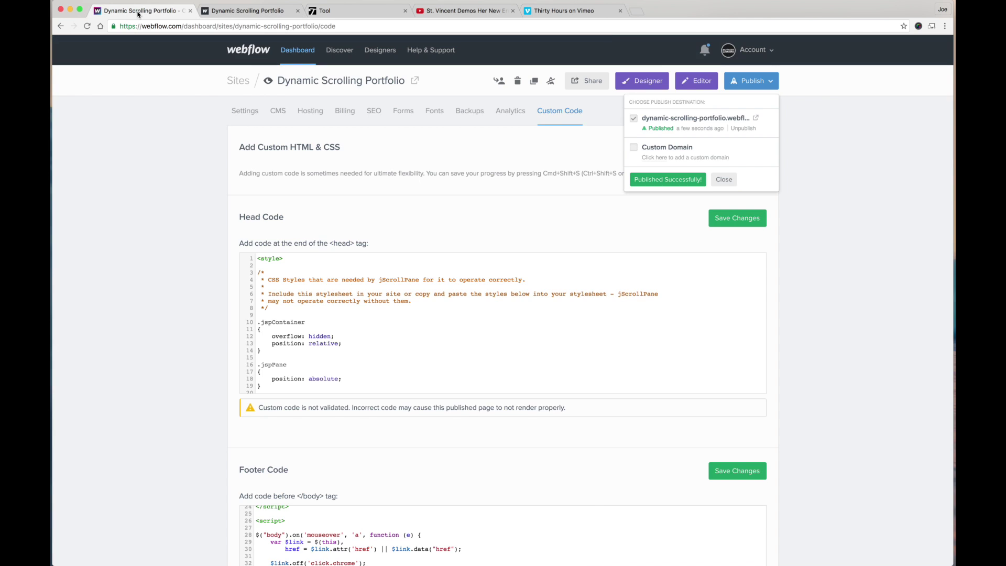
{"action": "left_click", "coordinate": [207, 340]}
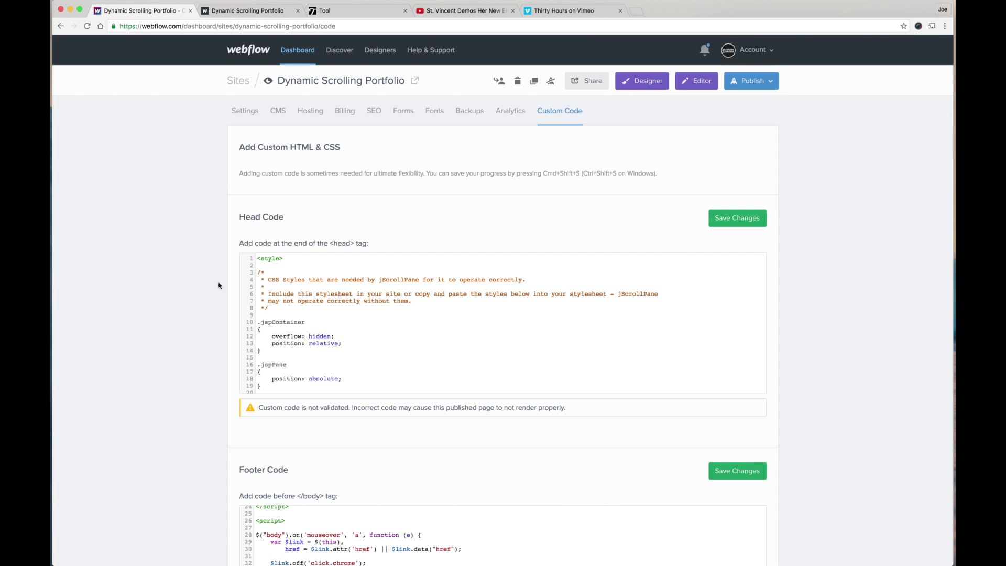
{"action": "left_click", "coordinate": [257, 11]}
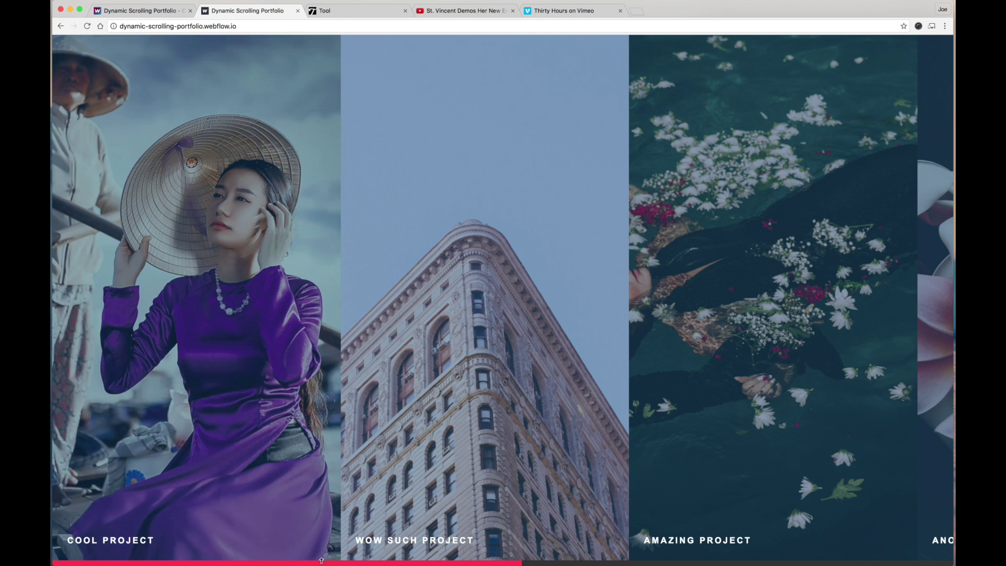
{"action": "left_click", "coordinate": [137, 10]}
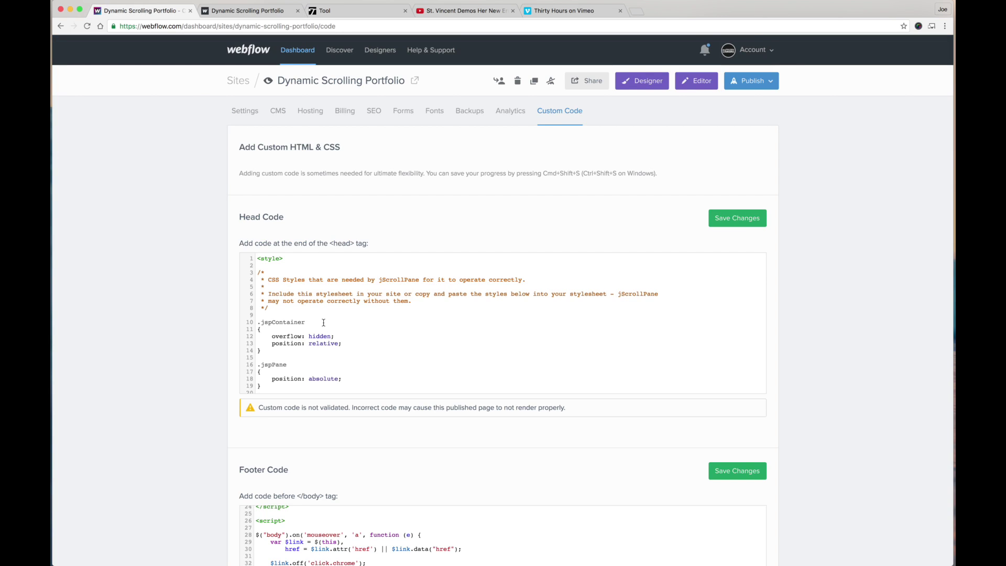
{"action": "scroll", "coordinate": [323, 323], "scroll_direction": "down", "scroll_amount": 5}
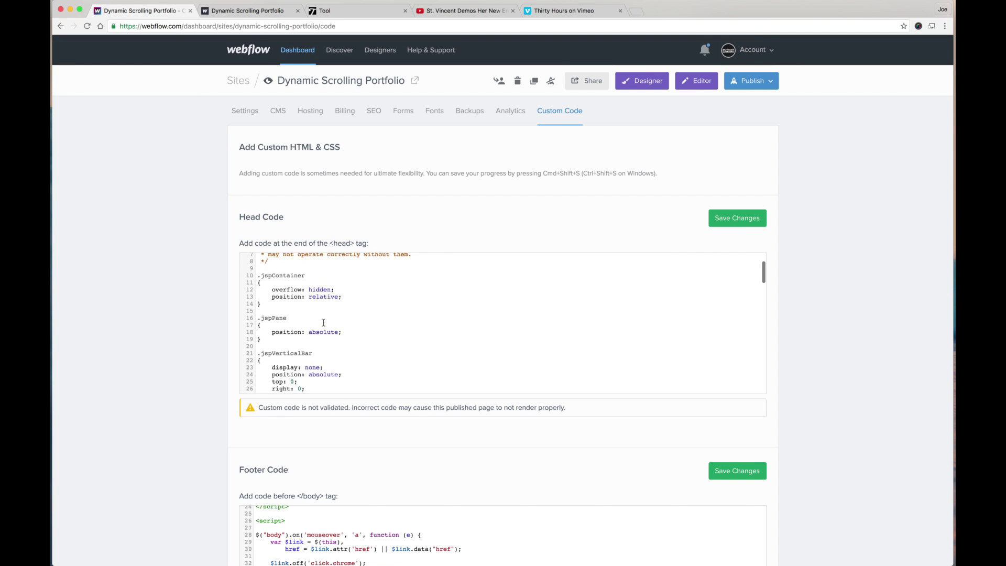
{"action": "scroll", "coordinate": [324, 322], "scroll_direction": "down", "scroll_amount": 5}
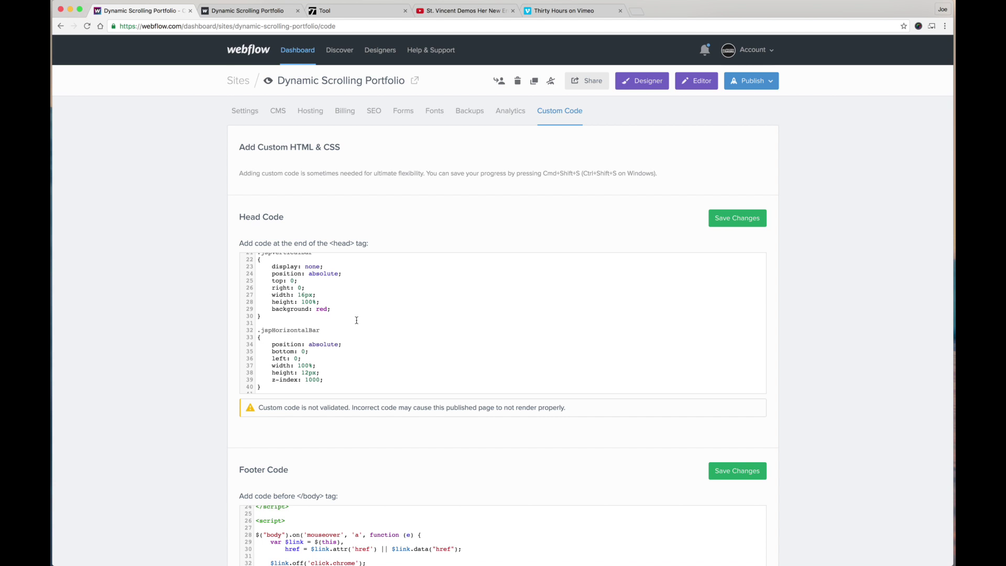
{"action": "scroll", "coordinate": [356, 320], "scroll_direction": "down", "scroll_amount": 6}
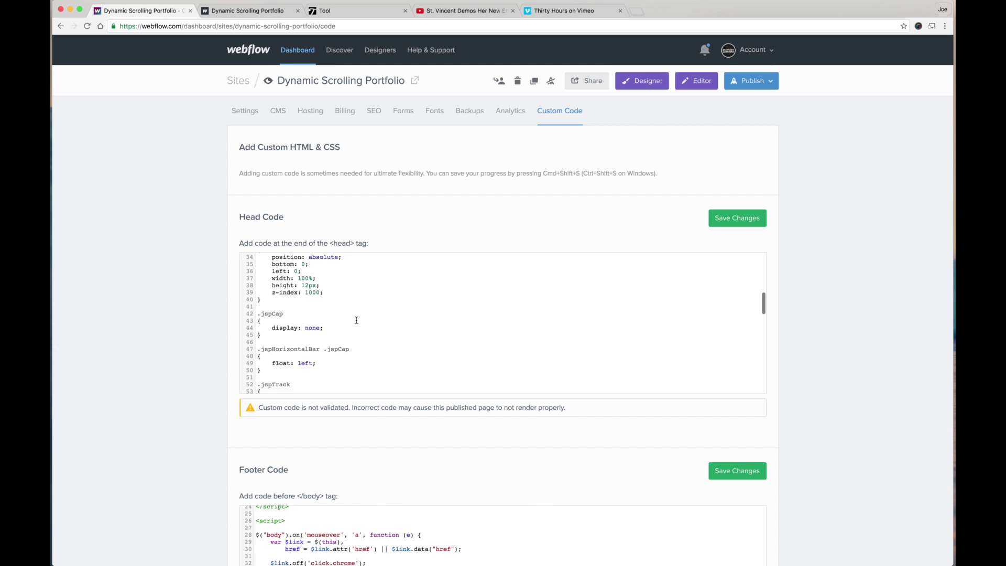
{"action": "scroll", "coordinate": [356, 320], "scroll_direction": "down", "scroll_amount": 6}
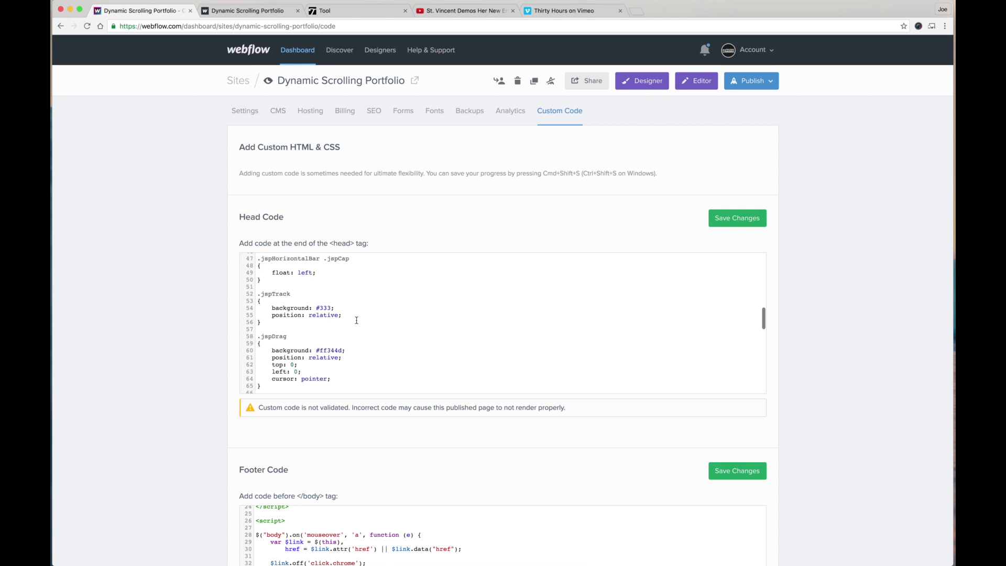
{"action": "scroll", "coordinate": [357, 321], "scroll_direction": "down", "scroll_amount": 2}
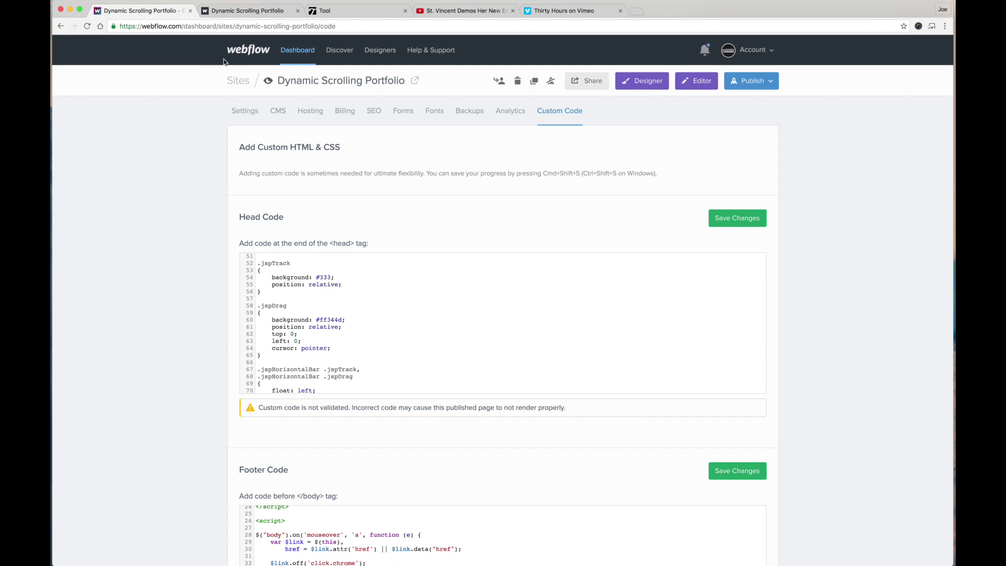
{"action": "left_click", "coordinate": [262, 11]}
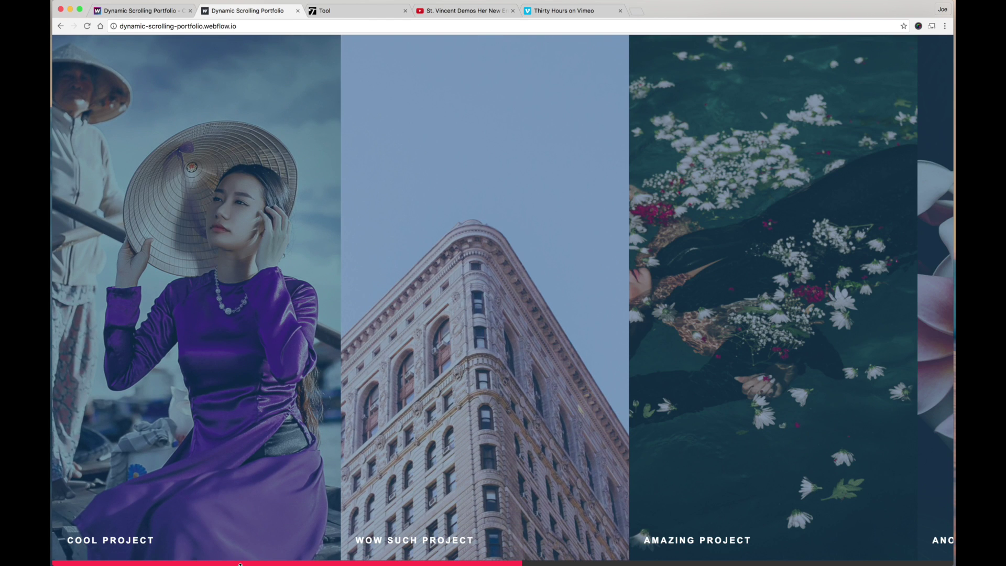
{"action": "left_click_drag", "start_coordinate": [242, 563], "coordinate": [187, 563]}
{"action": "left_click", "coordinate": [146, 11]}
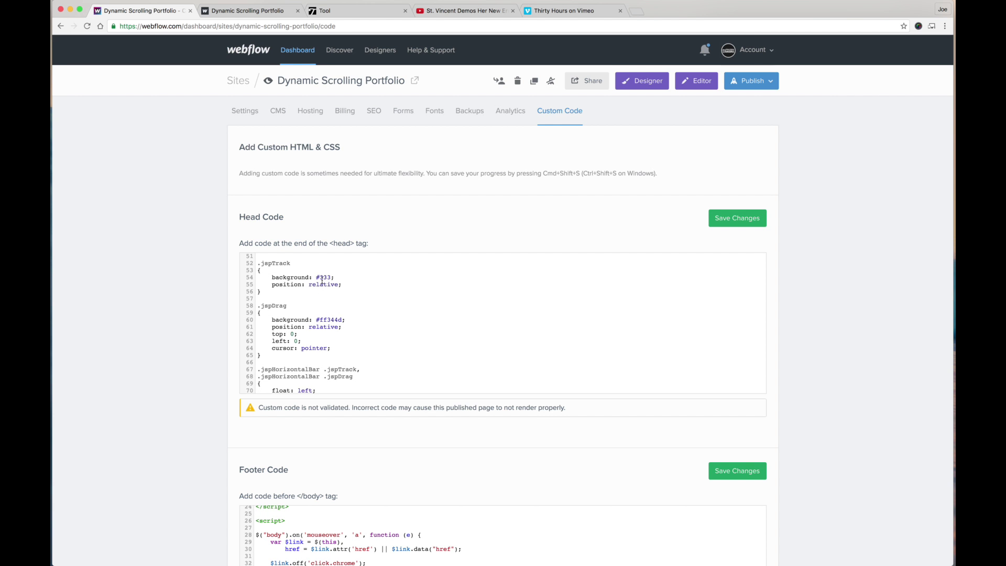
{"action": "left_click", "coordinate": [246, 11]}
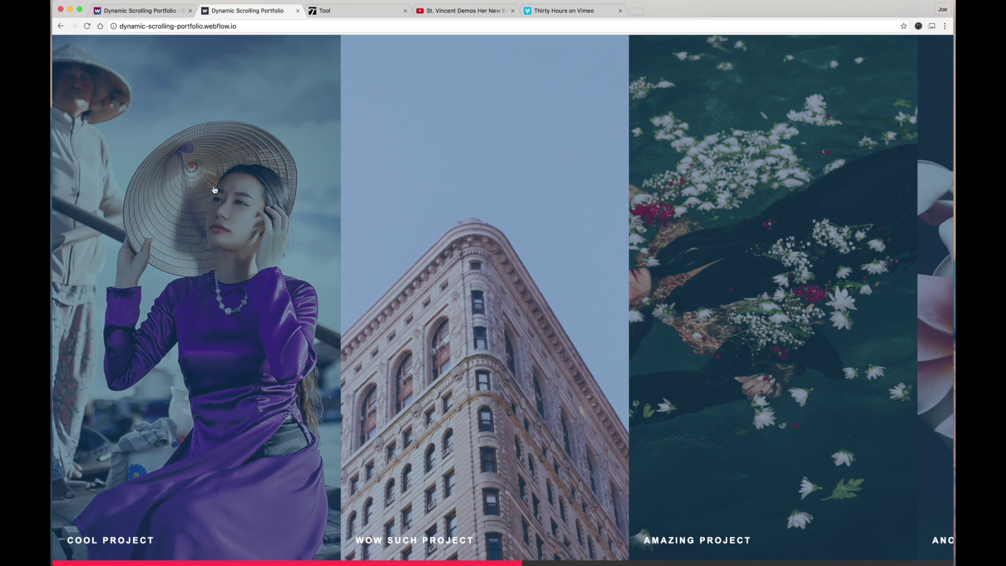
{"action": "left_click", "coordinate": [146, 11]}
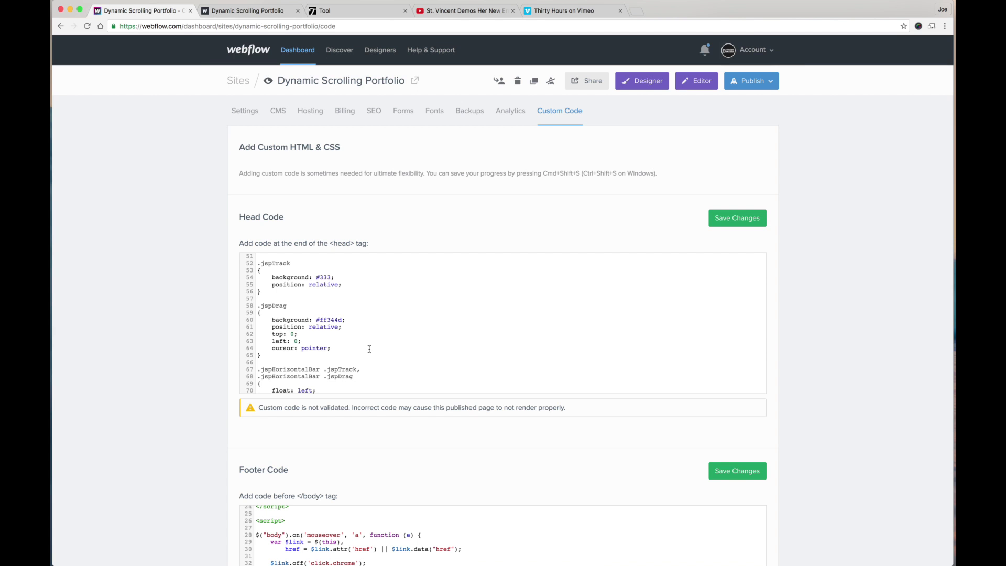
{"action": "scroll", "coordinate": [357, 324], "scroll_direction": "up", "scroll_amount": 7}
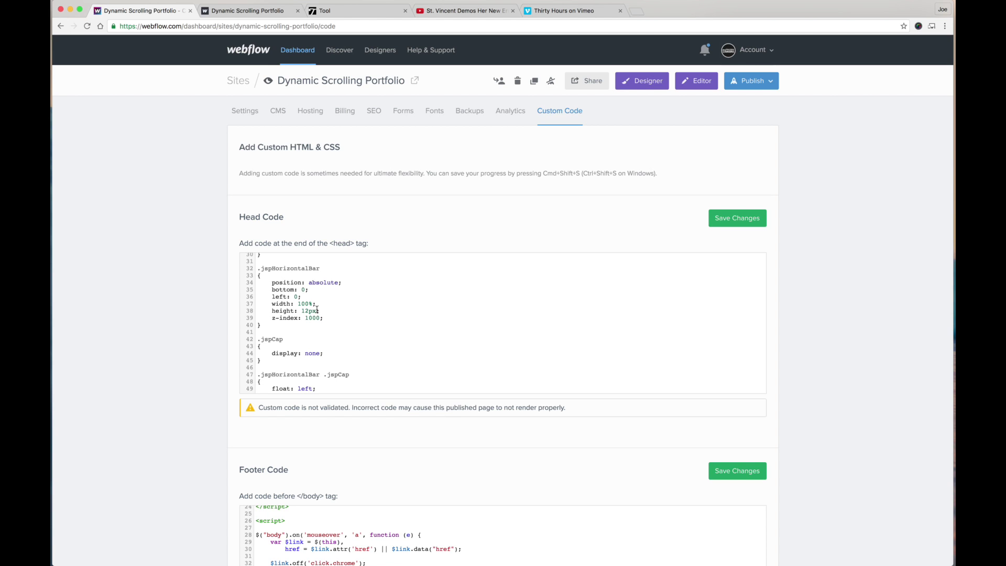
{"action": "left_click", "coordinate": [308, 312]}
{"action": "scroll", "coordinate": [373, 319], "scroll_direction": "down", "scroll_amount": 15}
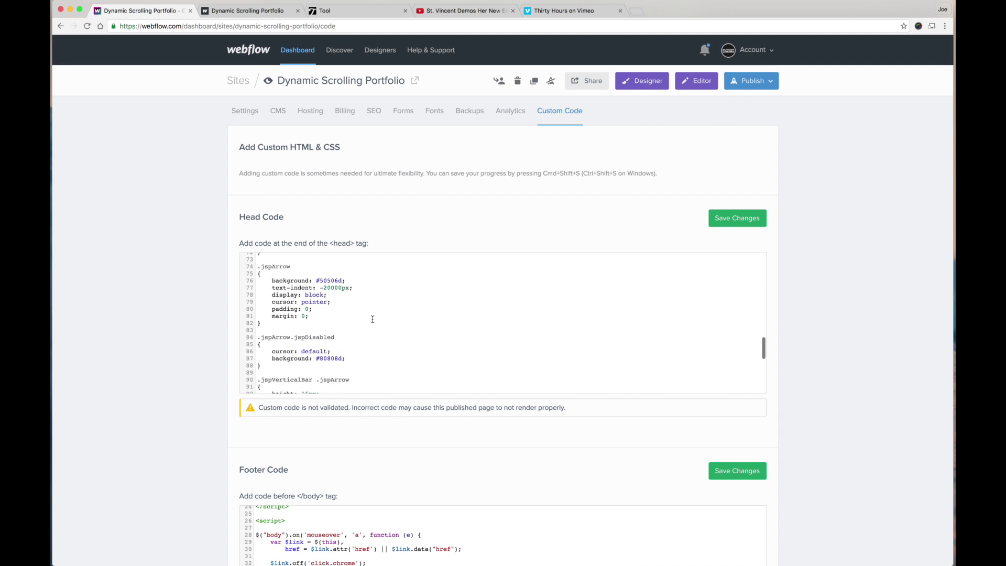
{"action": "scroll", "coordinate": [373, 319], "scroll_direction": "down", "scroll_amount": 2}
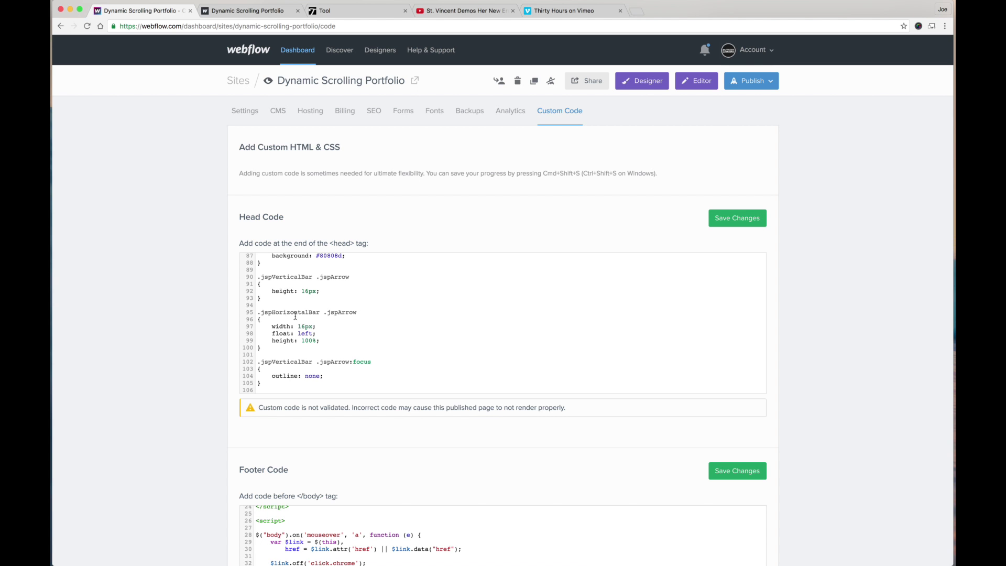
{"action": "scroll", "coordinate": [325, 360], "scroll_direction": "up", "scroll_amount": 20}
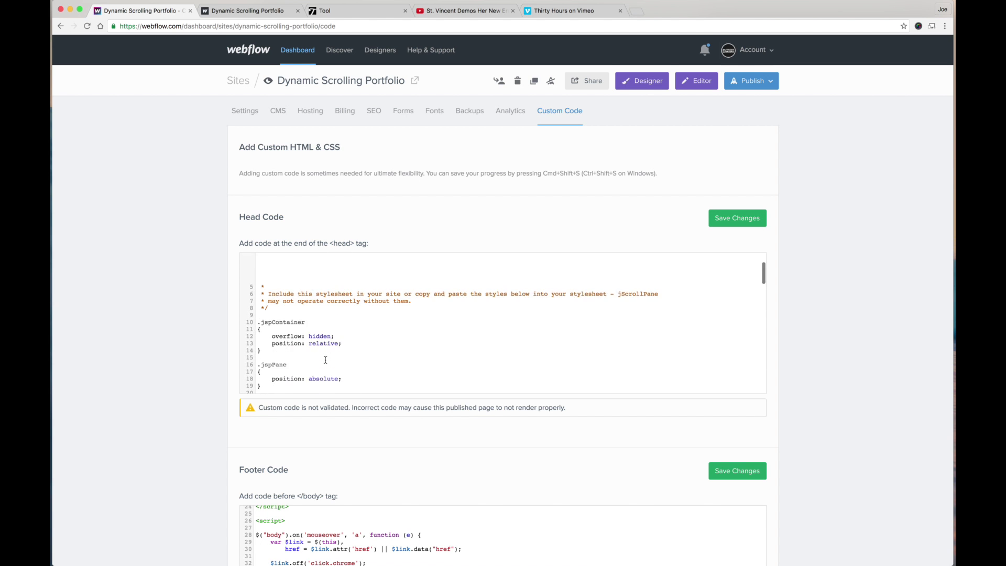